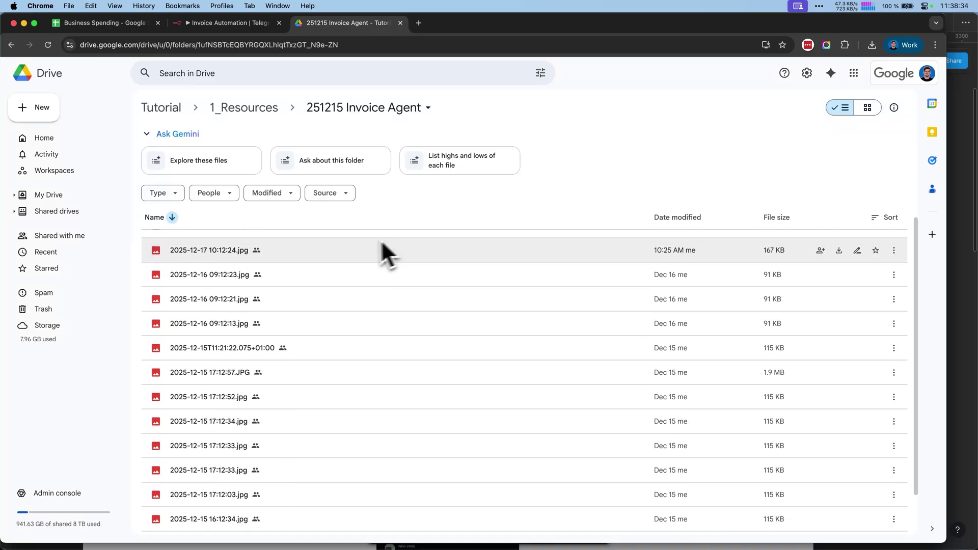
Preview the uploaded receipt file in Google Drive.
double_click(214, 266)
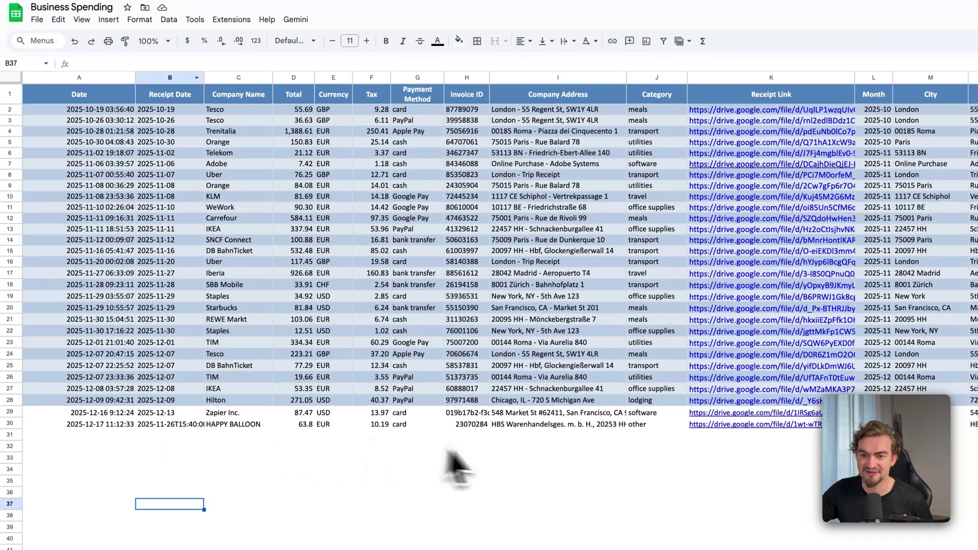
Check the HAPPY BALLOON row 30, then page through the summary sheets up to FX_Rates.
click(501, 405)
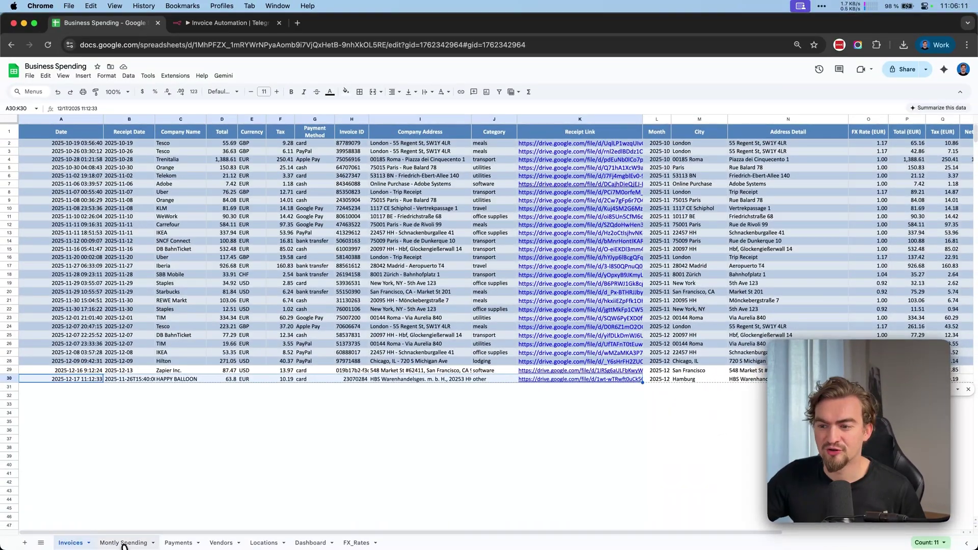
click(123, 542)
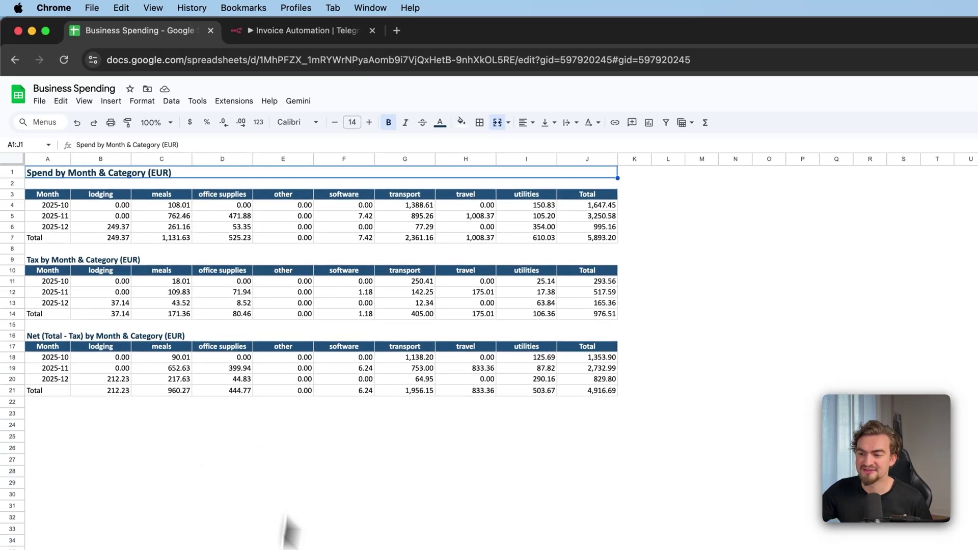
click(289, 533)
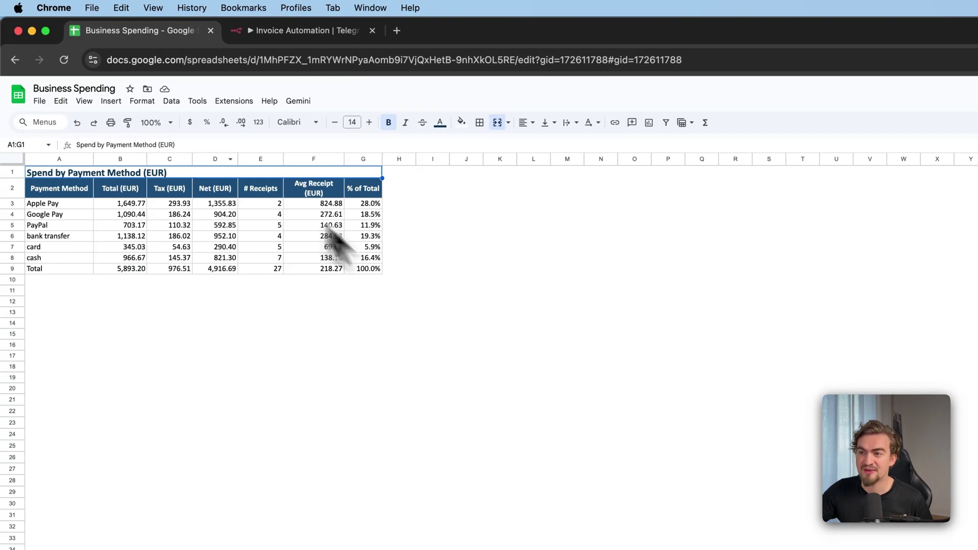
key(alt+Down)
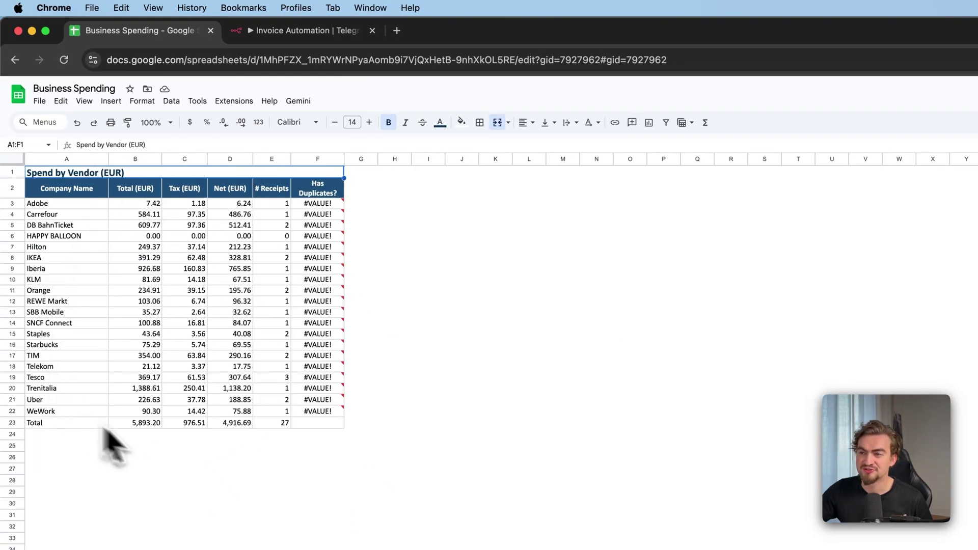
key(alt+Down)
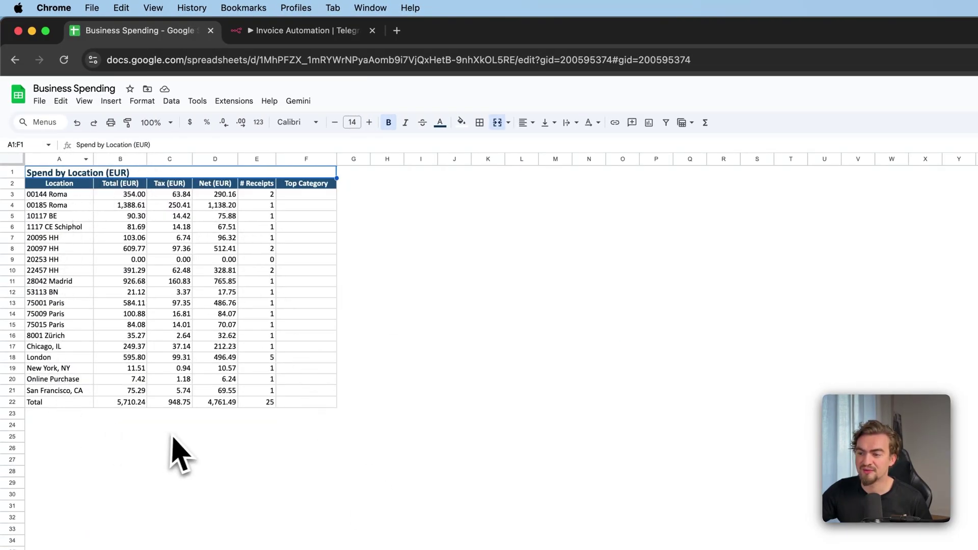
key(alt+Down)
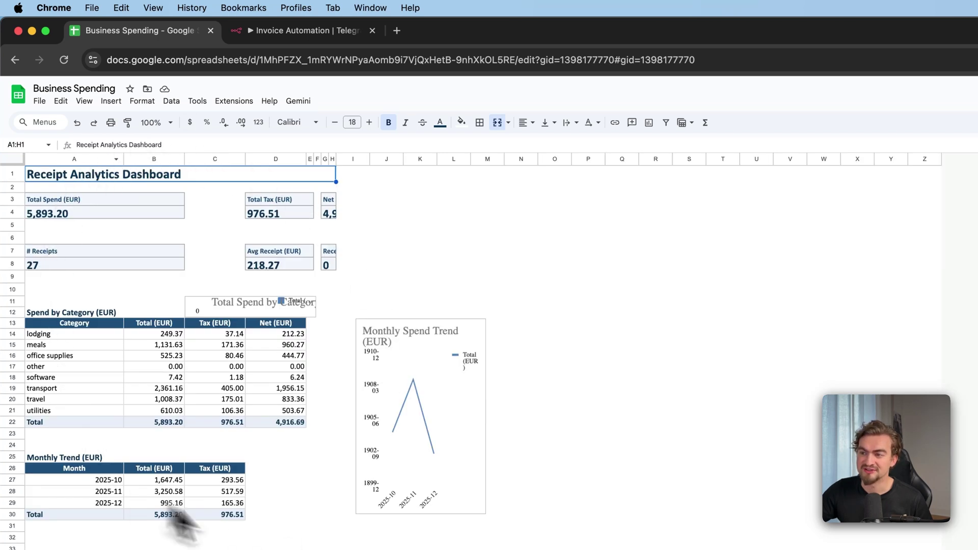
key(alt+Down)
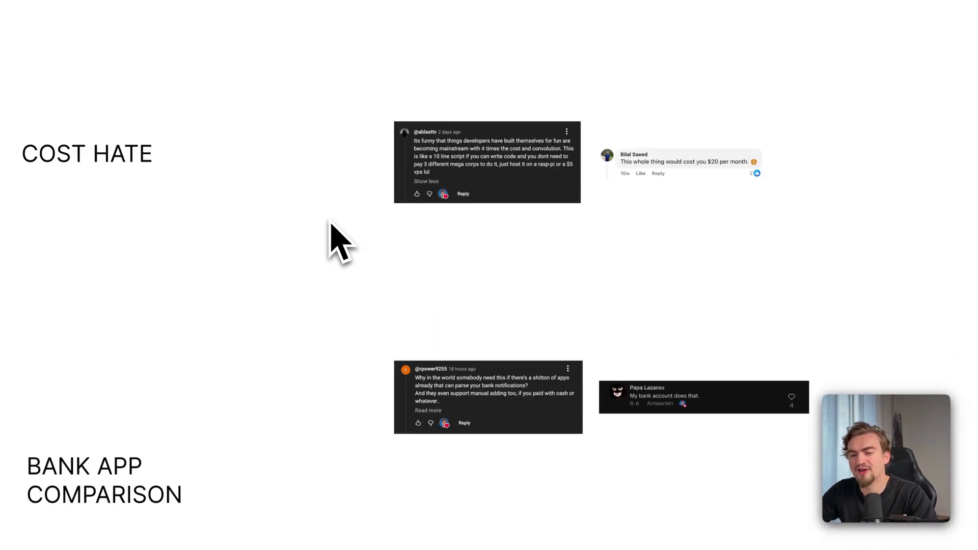
scroll(337, 241, down, 1)
scroll(336, 241, down, 1)
scroll(336, 241, down, 1)
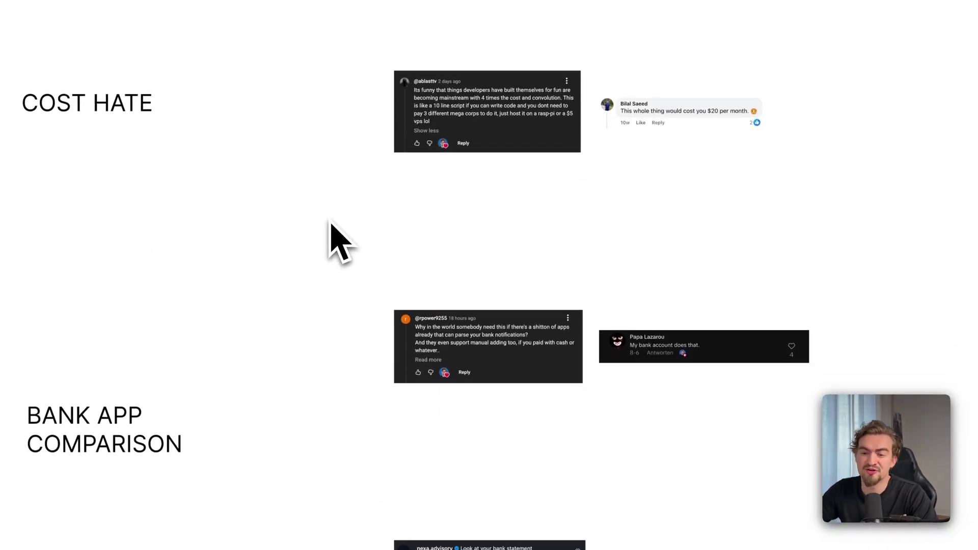
scroll(337, 241, down, 1)
scroll(337, 241, down, 1)
scroll(337, 241, down, 2)
scroll(336, 241, down, 1)
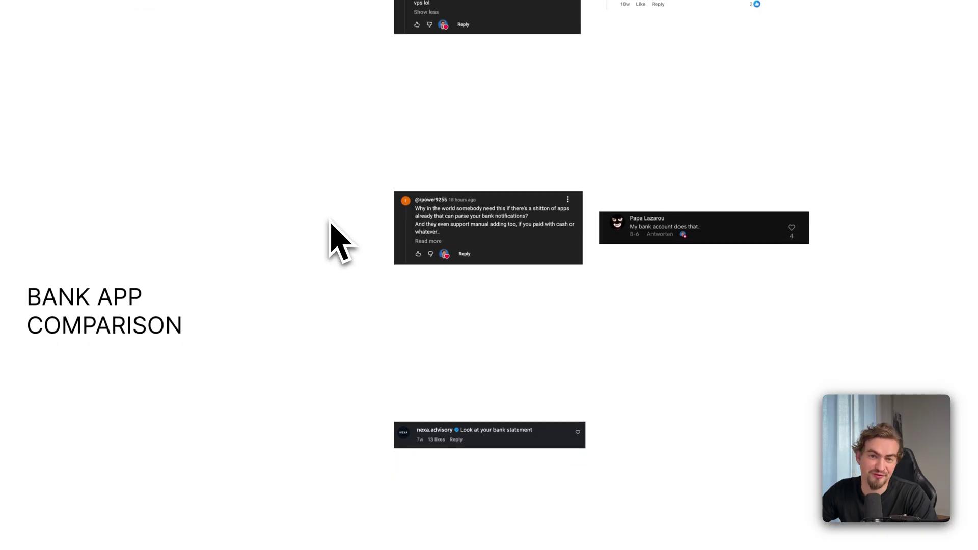
scroll(337, 241, down, 1)
scroll(336, 240, down, 1)
scroll(331, 222, down, 2)
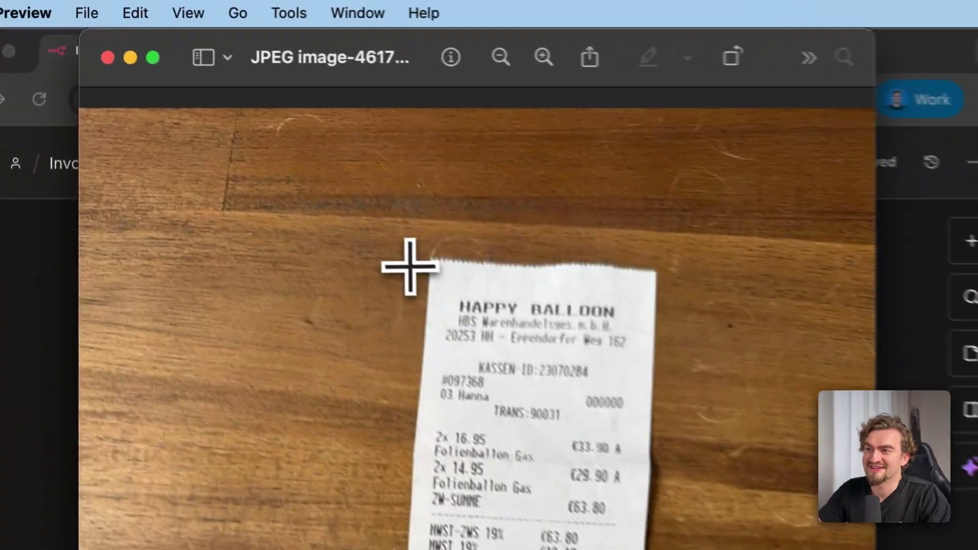
Compare the receipt's store name and €63.80 total with the sheet row's total and currency.
drag(216, 119, 332, 152)
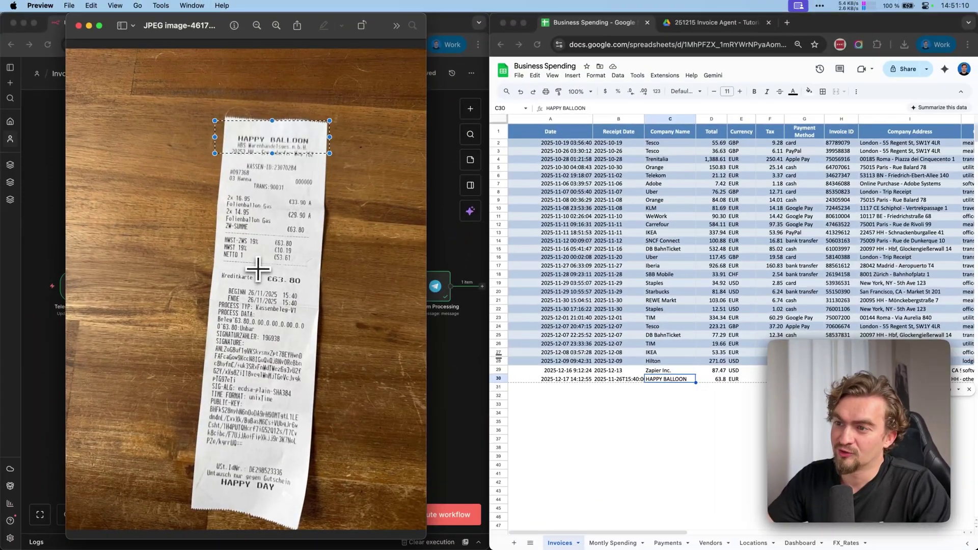
drag(258, 269, 283, 284)
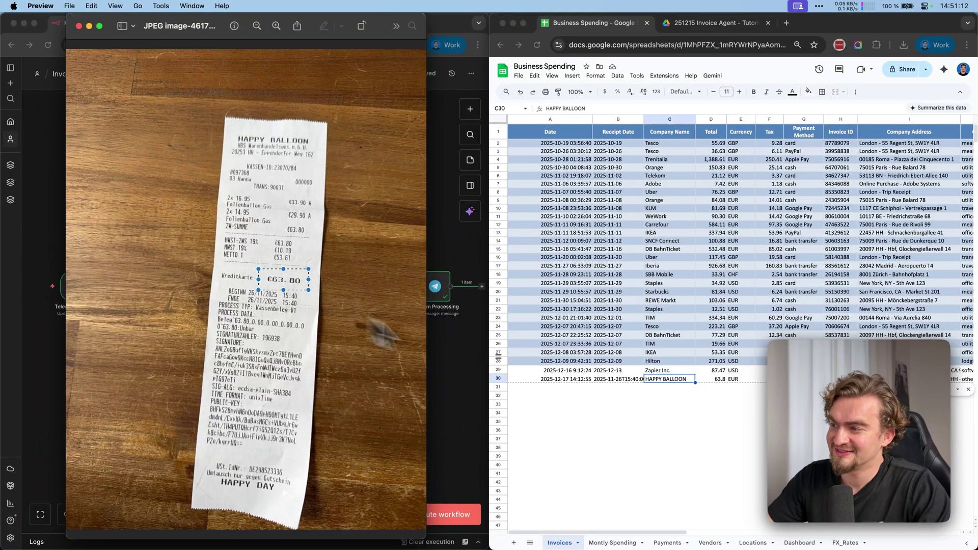
click(714, 404)
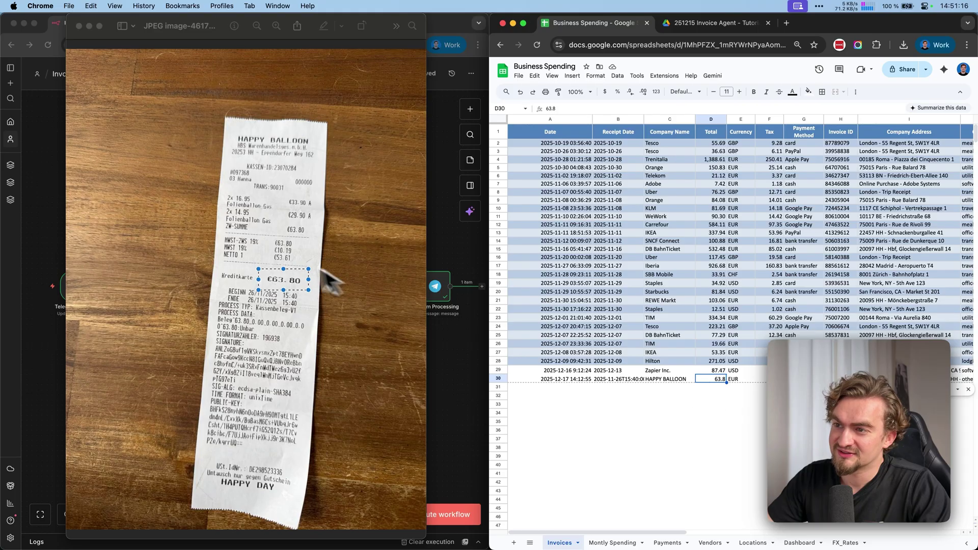
click(271, 266)
click(750, 378)
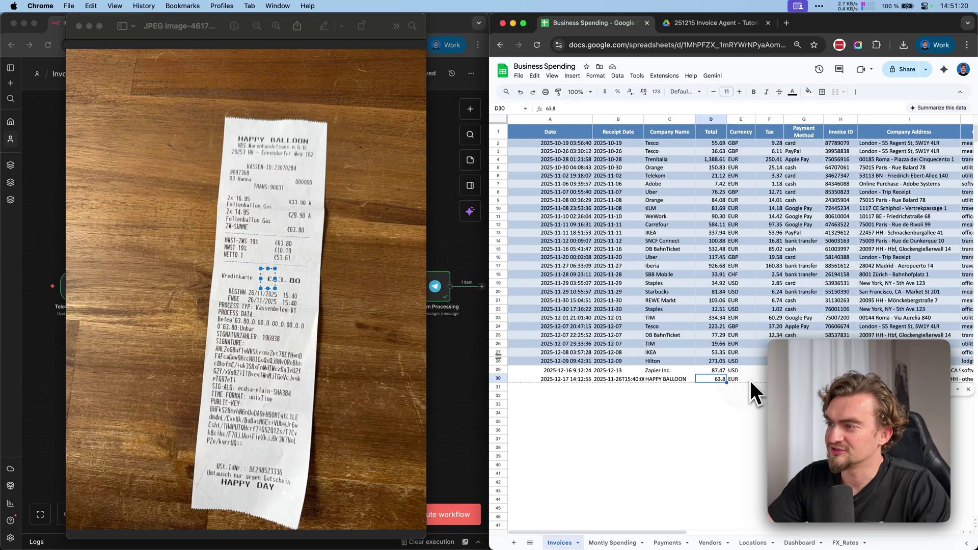
Open the HAPPY BALLOON row's stored receipt image, then return to the Business Spending sheet.
key(Tab)
key(Tab)
key(Tab)
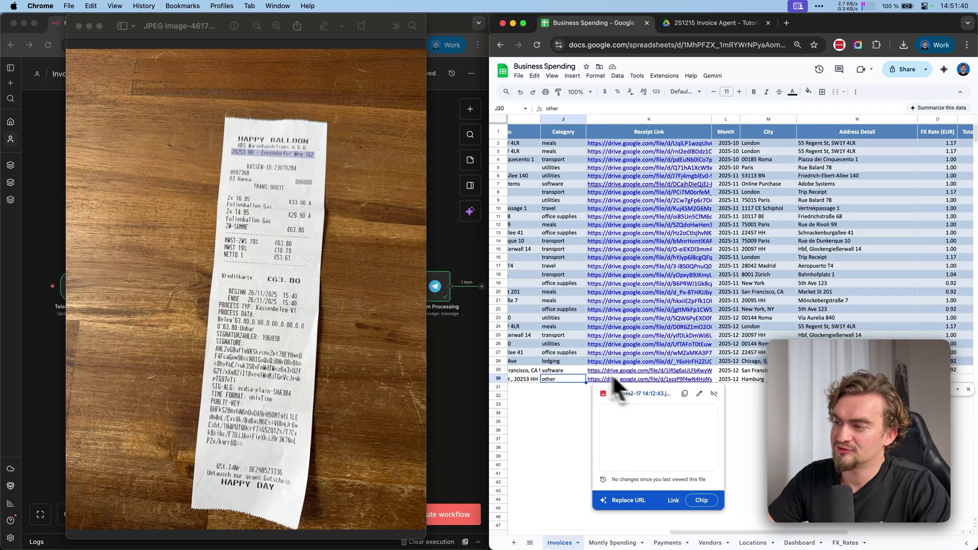
click(639, 396)
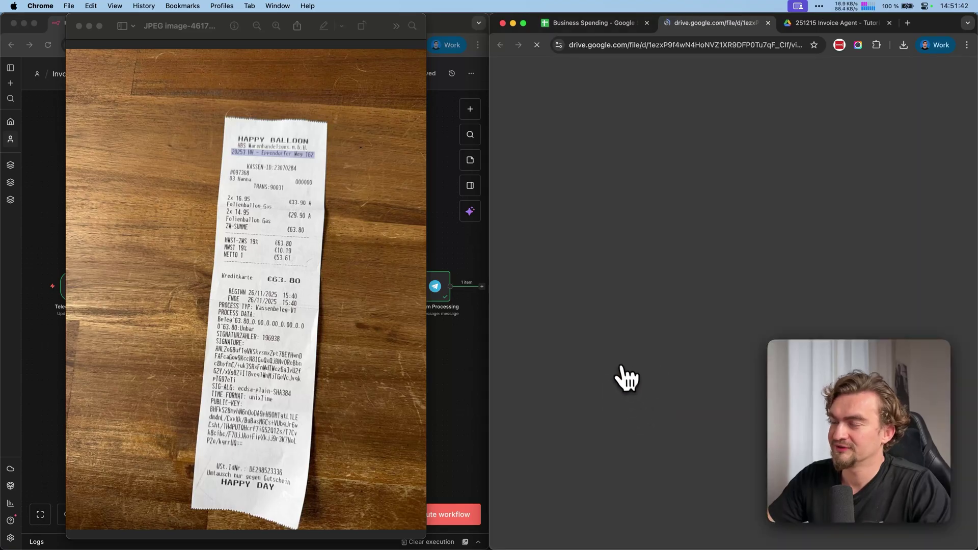
key(ctrl+shift+Tab)
scroll(720, 371, left, 10)
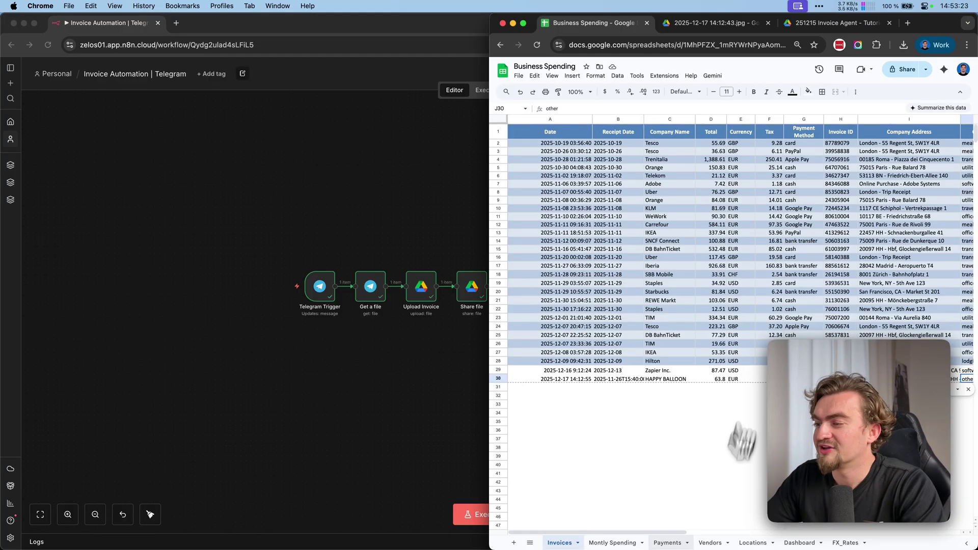
Glance at the Vendors and Invoices sheets, select all workflow nodes, and open the Telegram.json attachment.
click(605, 540)
click(372, 539)
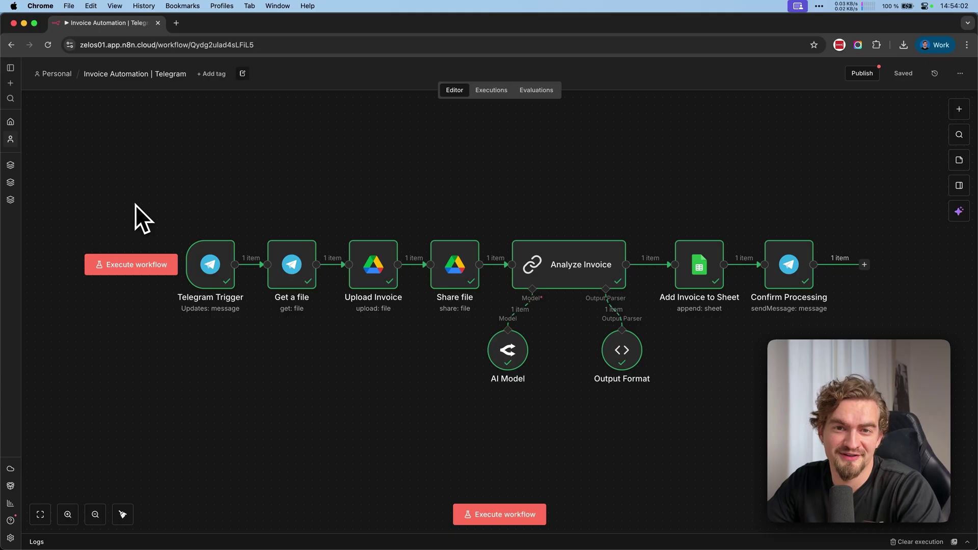
drag(123, 141, 881, 462)
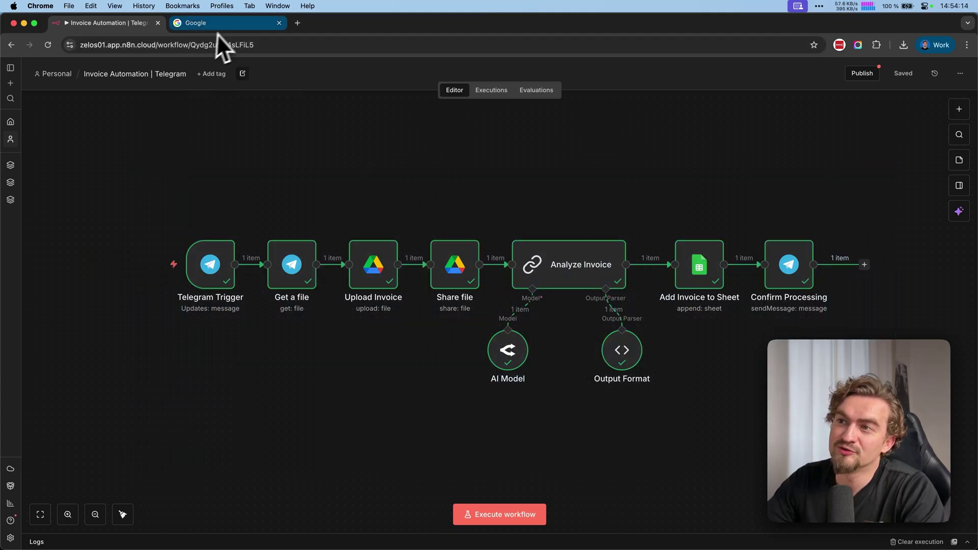
click(231, 27)
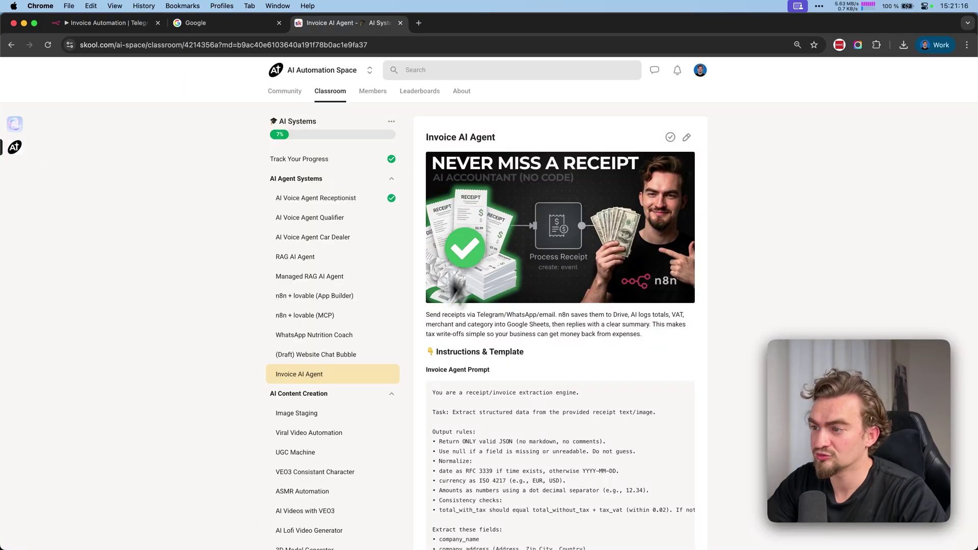
scroll(548, 400, down, 10)
click(447, 495)
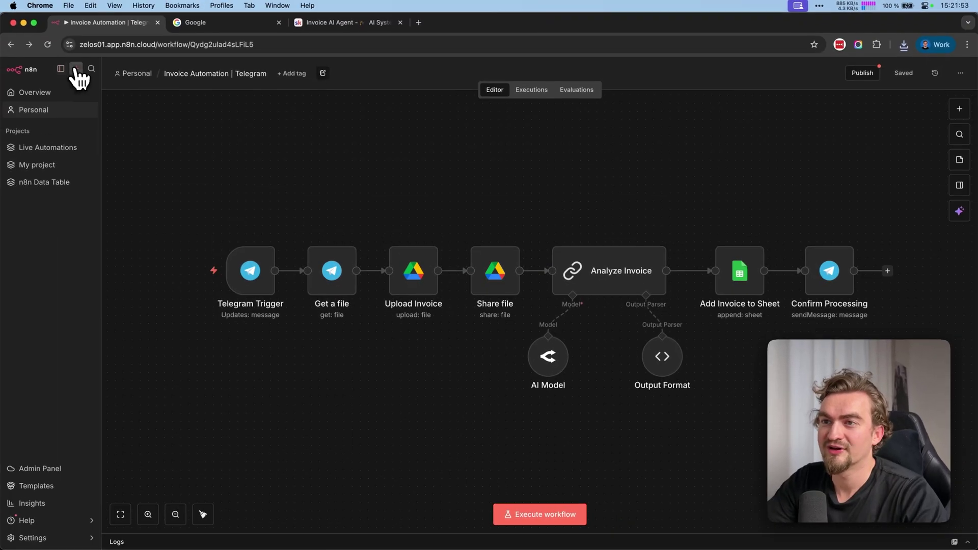
Import the Telegram.json template into a new workflow and open its Analyze Invoice node.
click(76, 69)
click(202, 110)
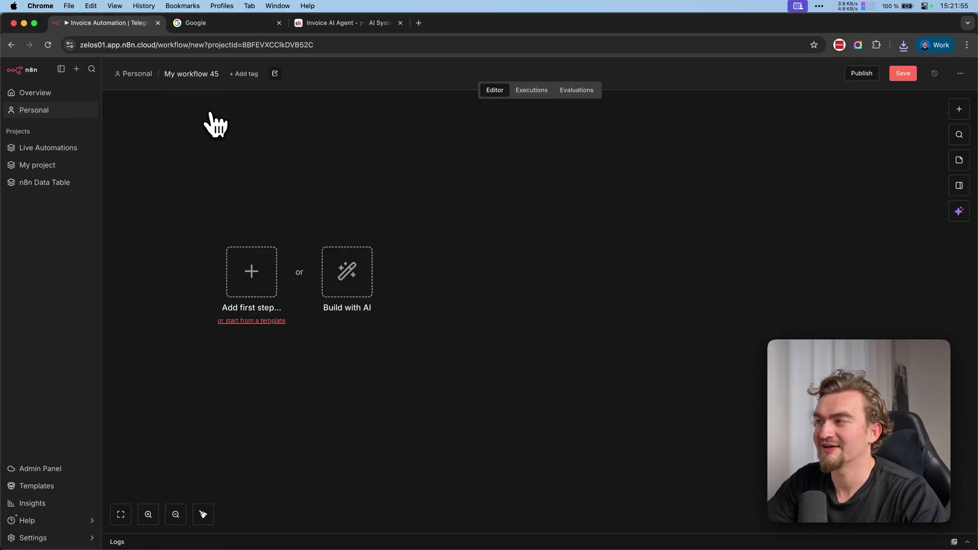
click(959, 74)
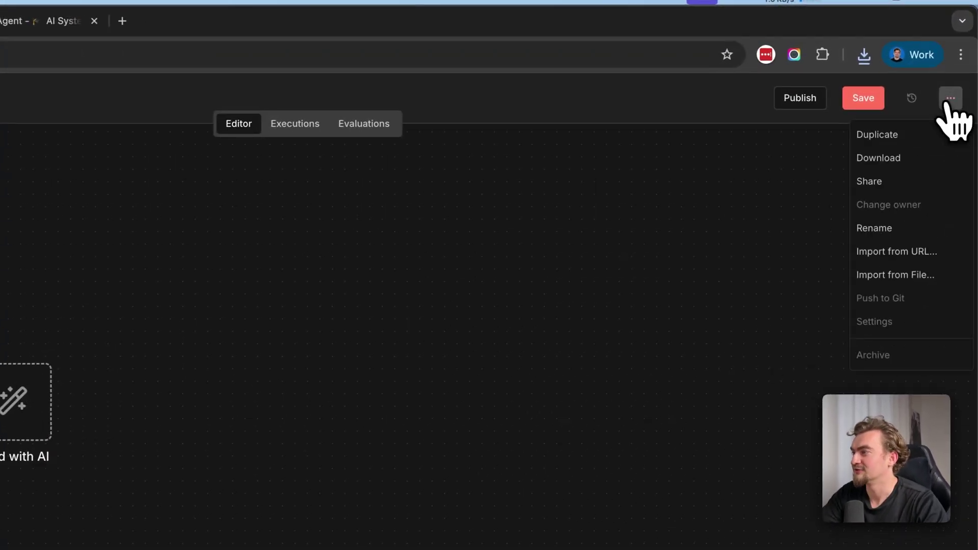
click(893, 282)
double_click(405, 186)
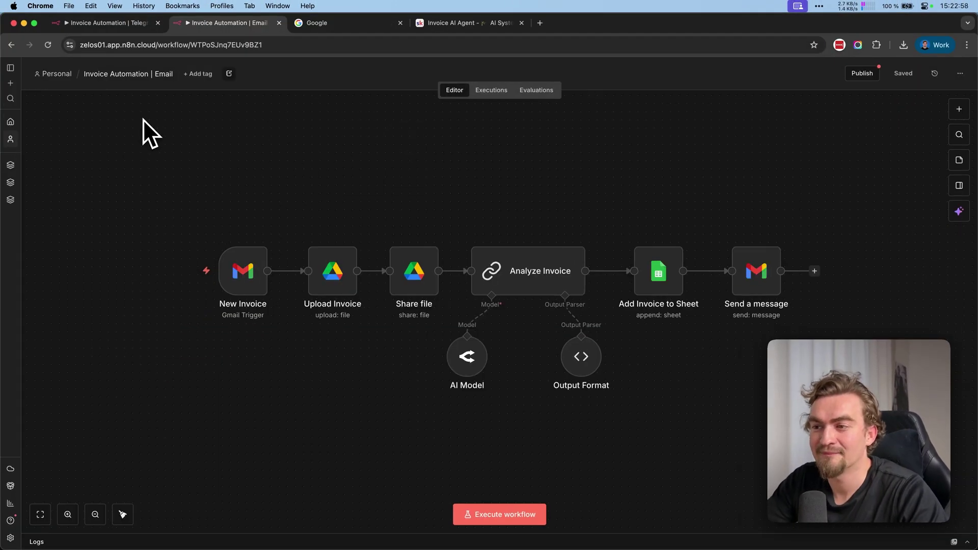
drag(161, 144, 282, 367)
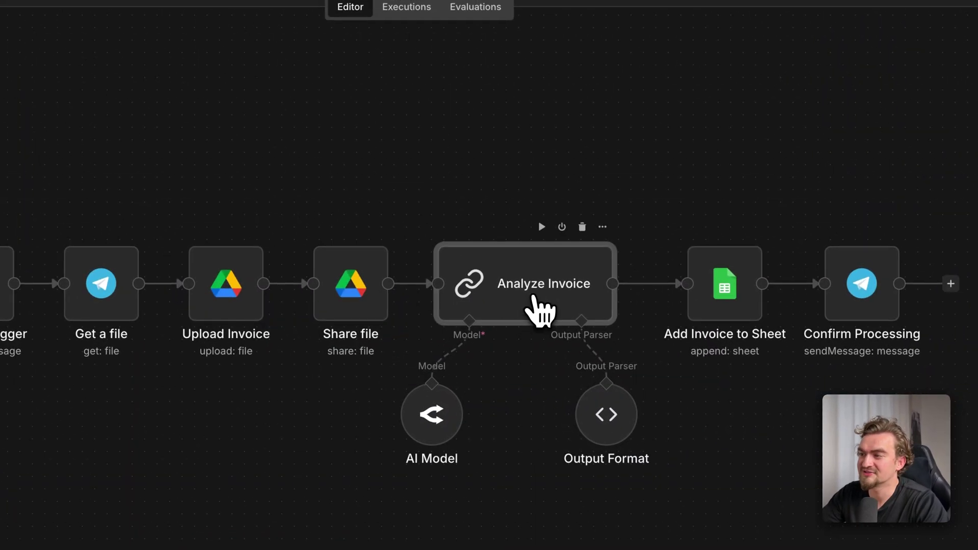
double_click(382, 191)
scroll(415, 229, down, 5)
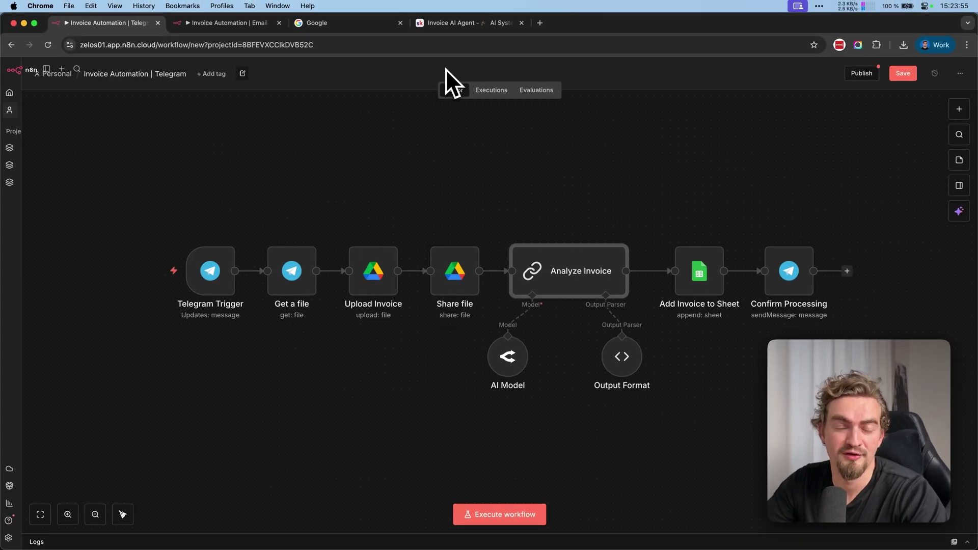
scroll(492, 183, down, 2)
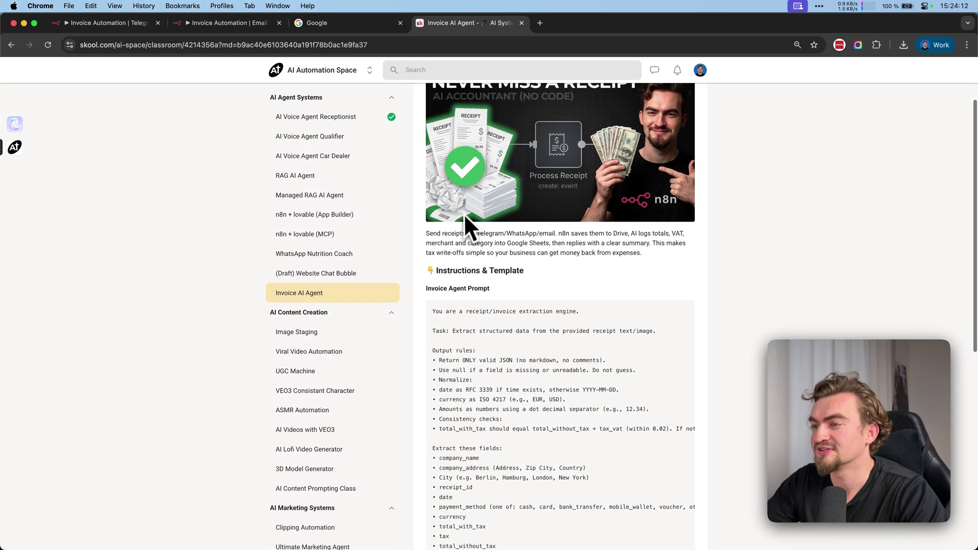
scroll(463, 218, down, 1)
scroll(464, 232, down, 1)
scroll(532, 253, down, 2)
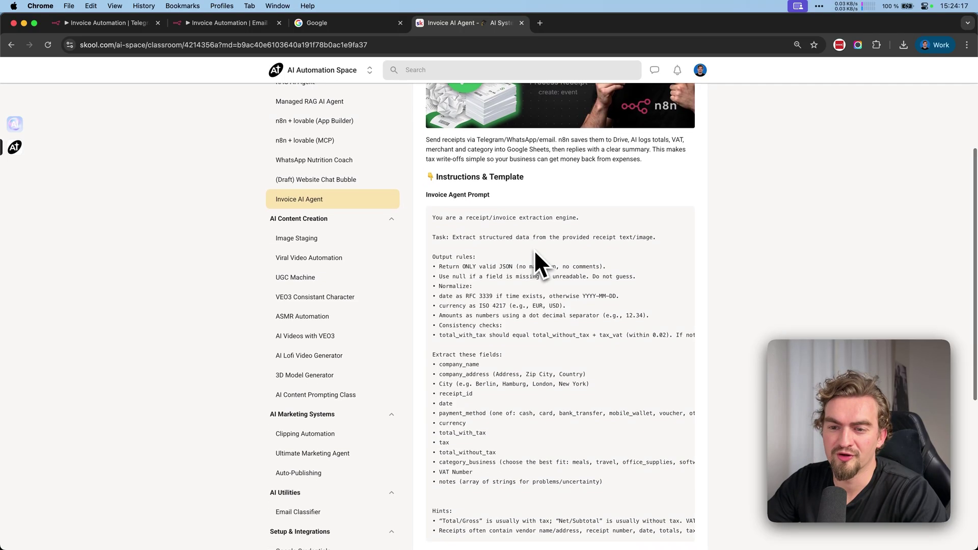
scroll(534, 252, down, 1)
scroll(535, 250, down, 1)
scroll(535, 250, down, 1)
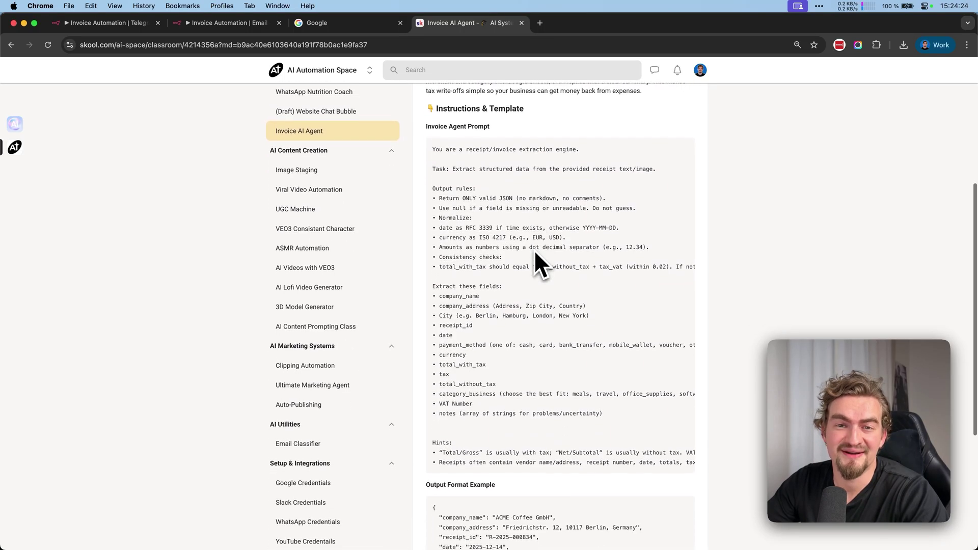
scroll(534, 250, down, 1)
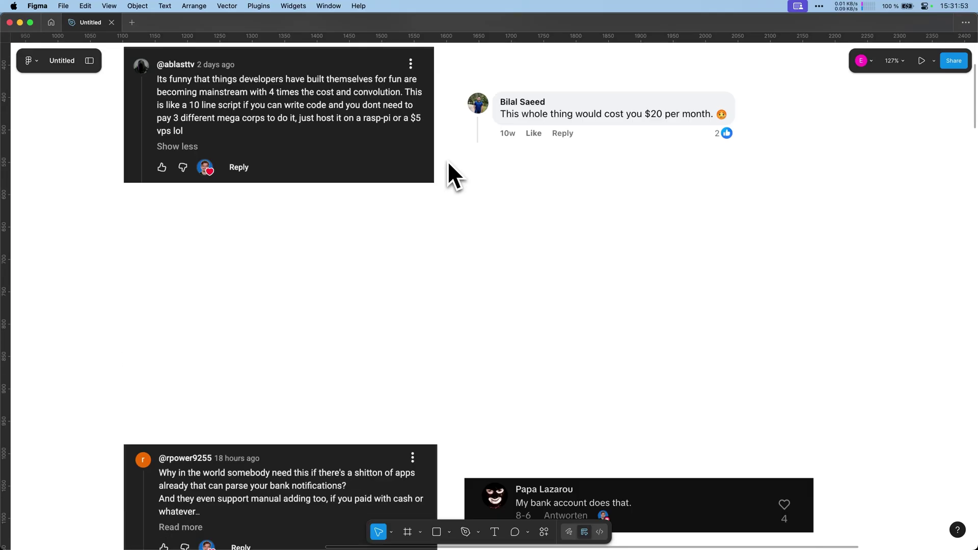
scroll(447, 161, down, 5)
scroll(447, 161, down, 5)
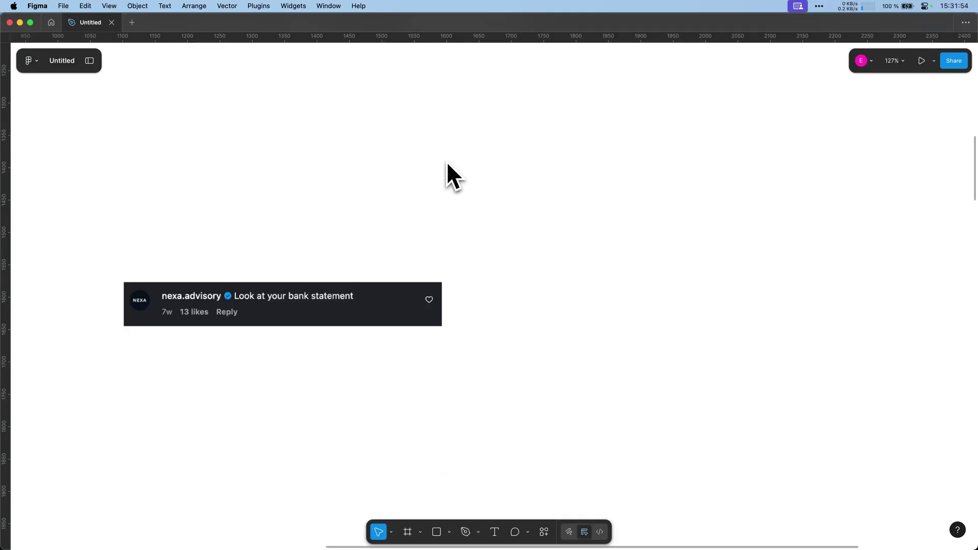
scroll(447, 161, down, 2)
scroll(446, 161, down, 5)
scroll(446, 162, down, 5)
scroll(446, 162, down, 3)
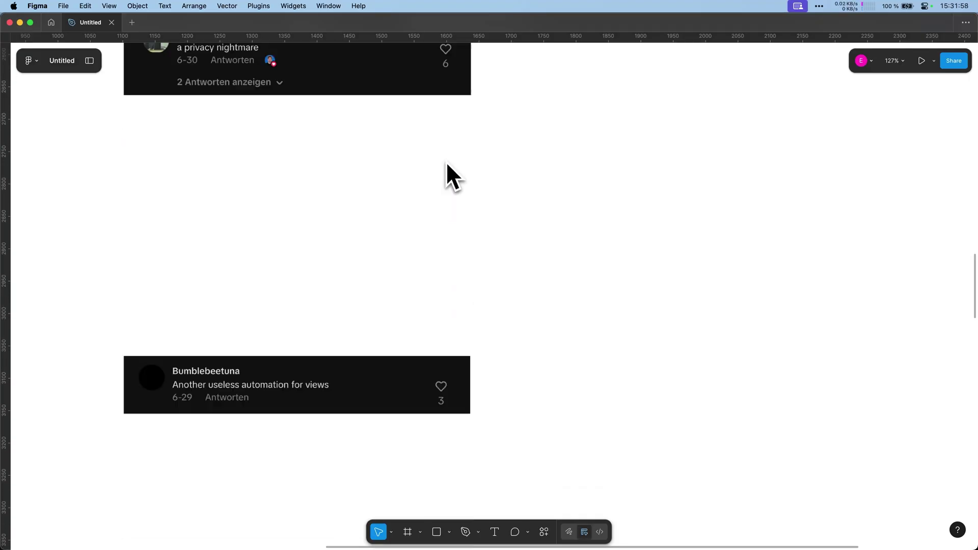
scroll(445, 162, down, 3)
scroll(446, 162, down, 5)
scroll(446, 162, down, 5)
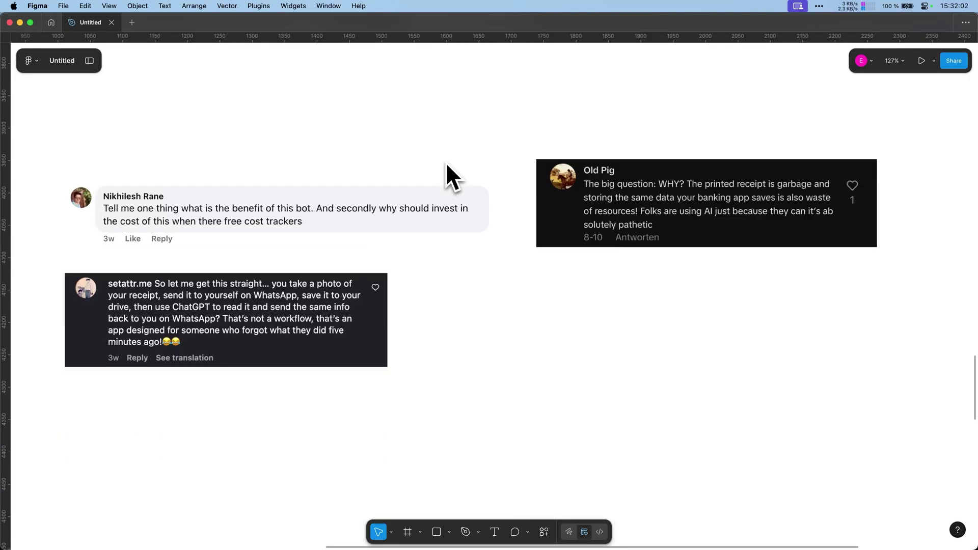
scroll(445, 162, down, 4)
scroll(446, 162, down, 3)
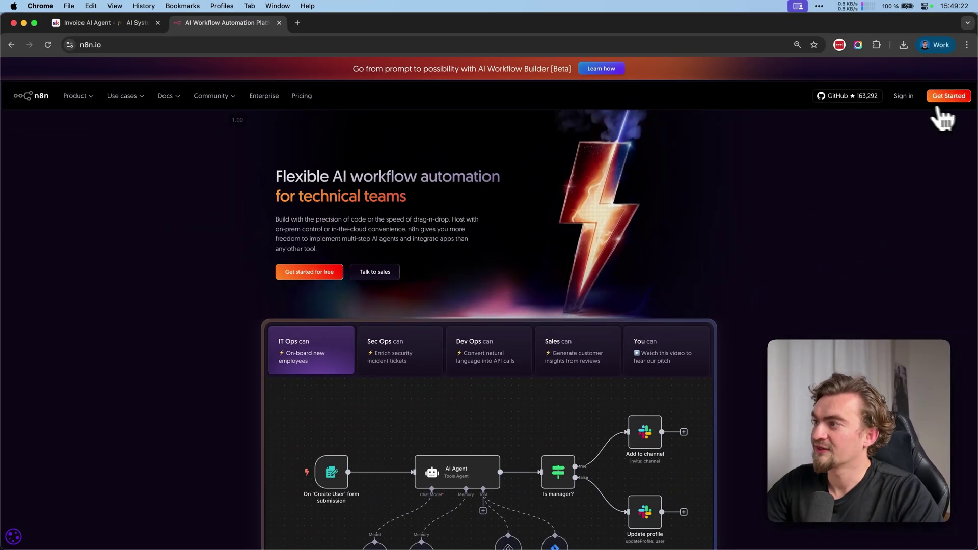
Create a blank workflow from the Workflows overview and name it 'Invoice Agent'.
click(904, 99)
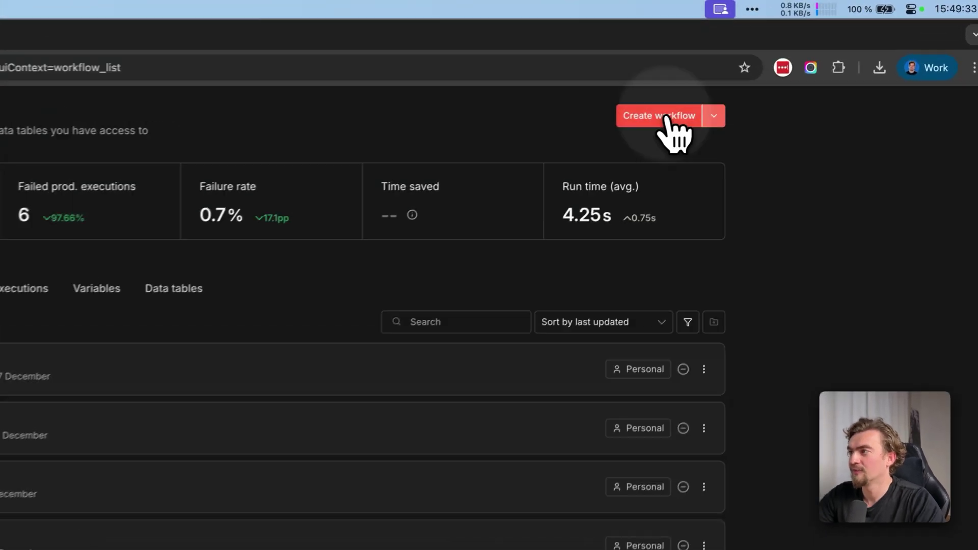
click(757, 76)
click(165, 113)
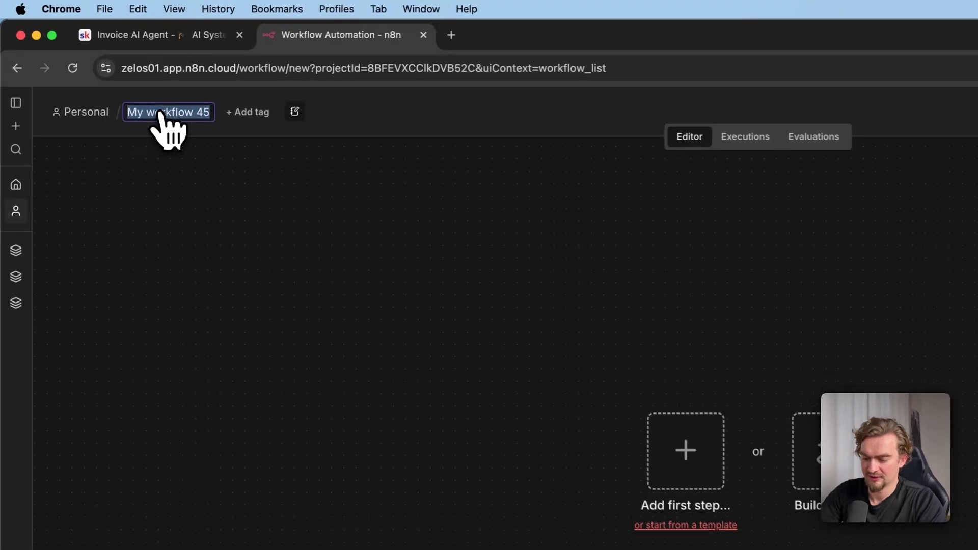
text(Invoice Agent)
key(Return)
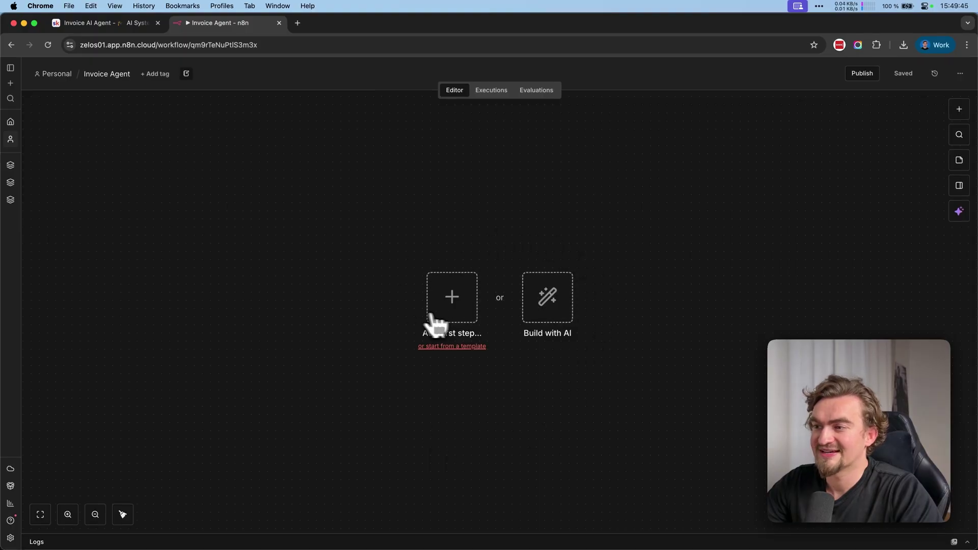
Add a Telegram 'On message' trigger as the workflow's first step.
click(464, 317)
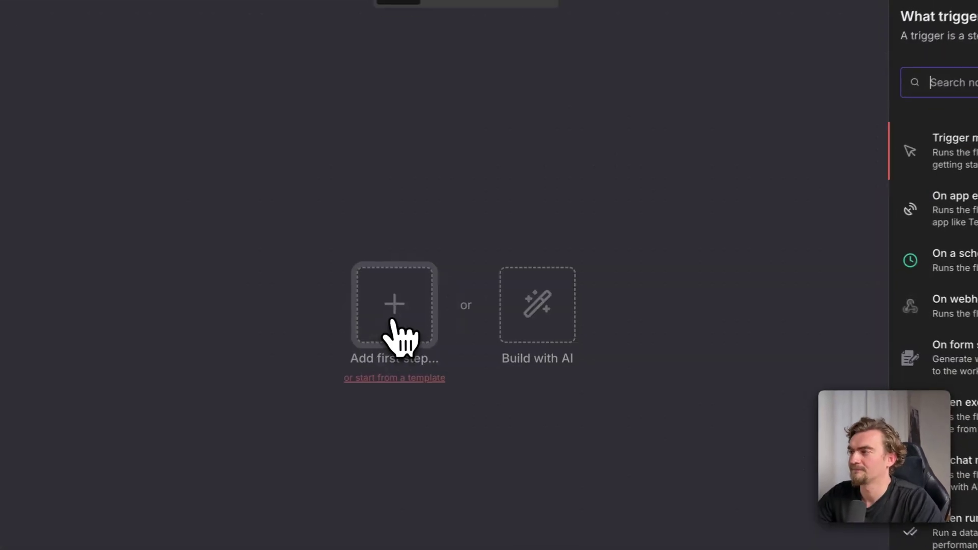
text(telegr)
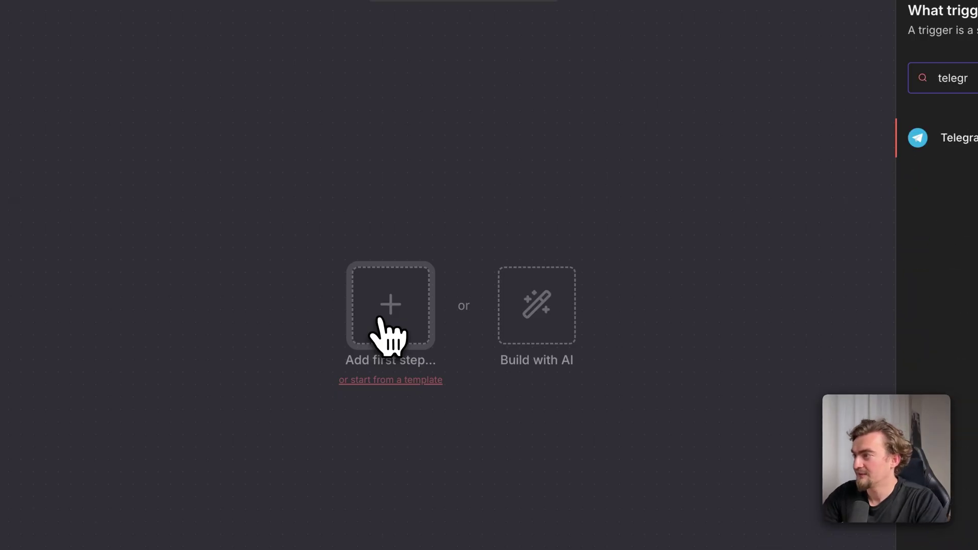
click(770, 184)
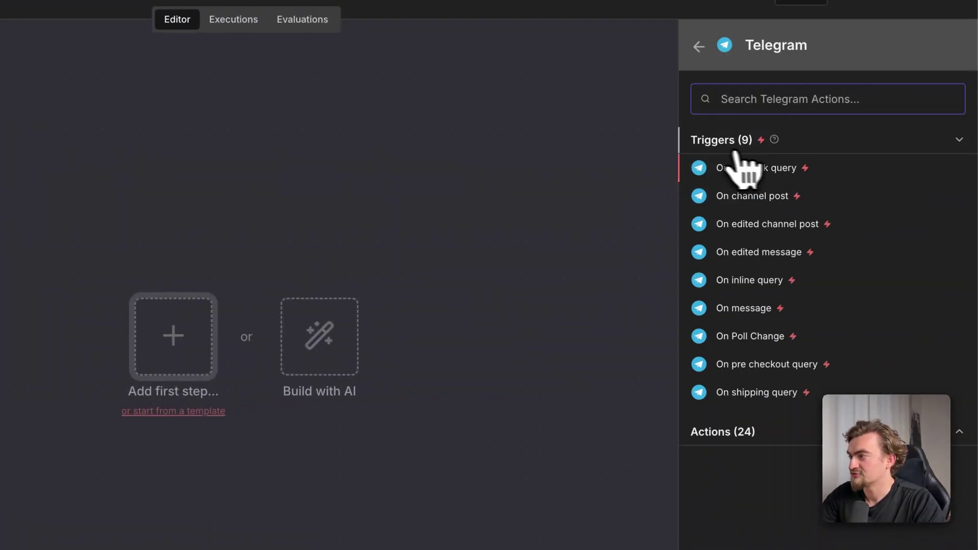
click(755, 309)
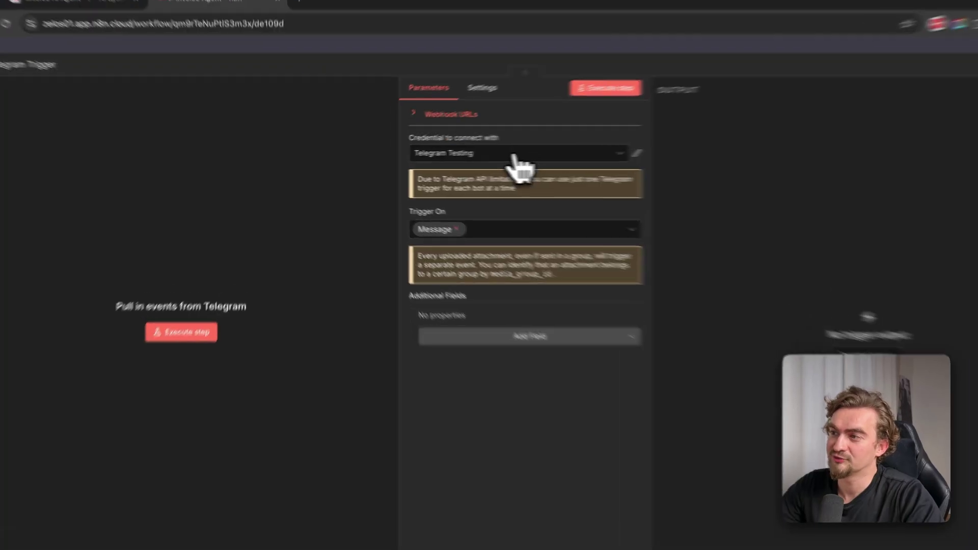
Create a Telegram credential from the pasted bot token, test it, and name it Invoice Agent.
click(515, 155)
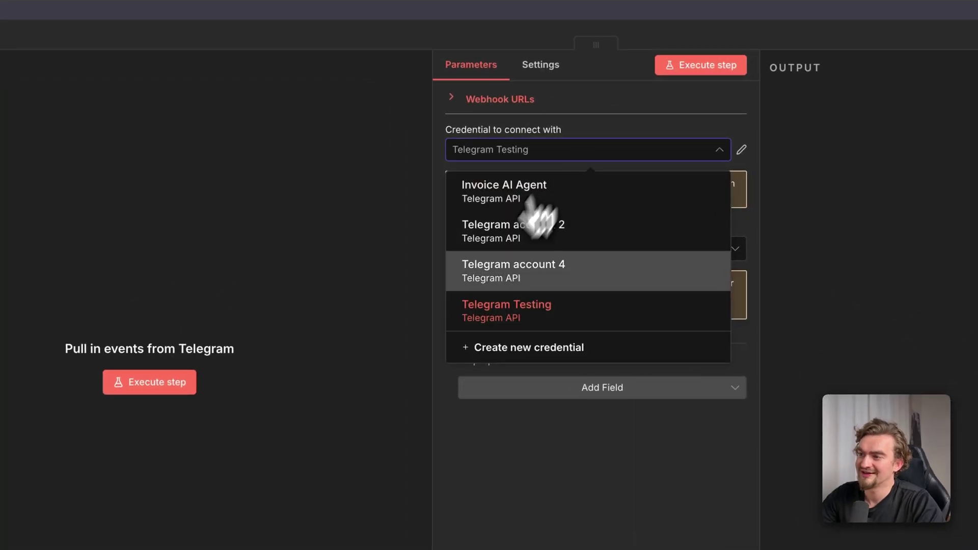
click(567, 349)
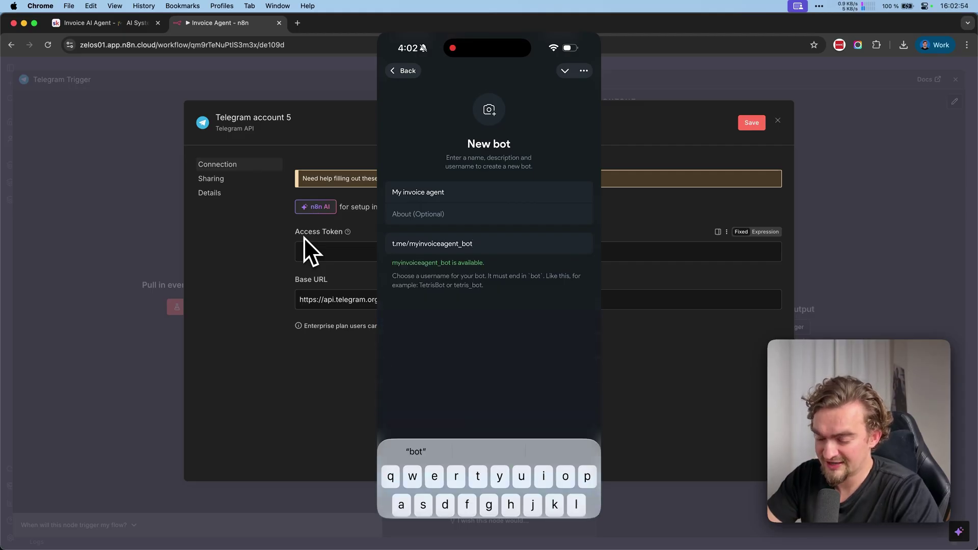
right_click(402, 250)
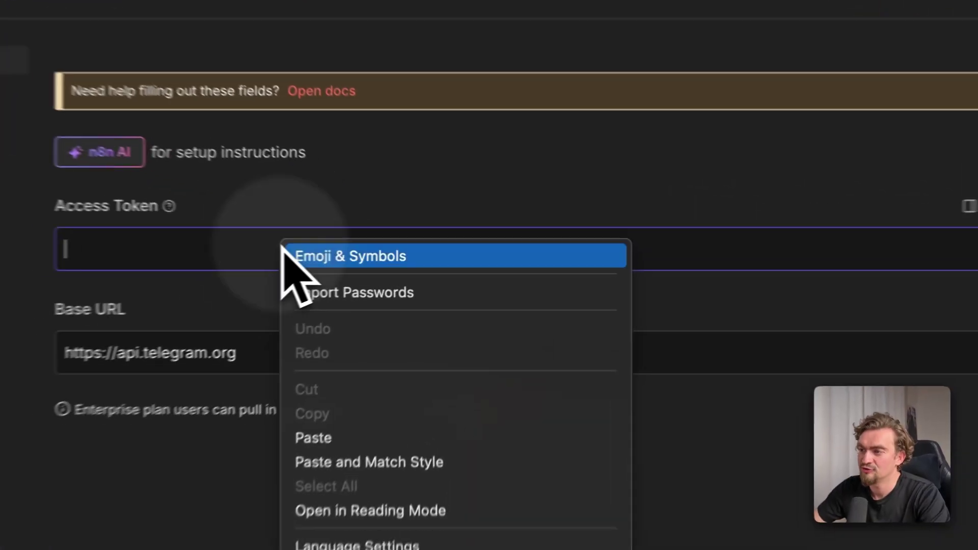
click(344, 439)
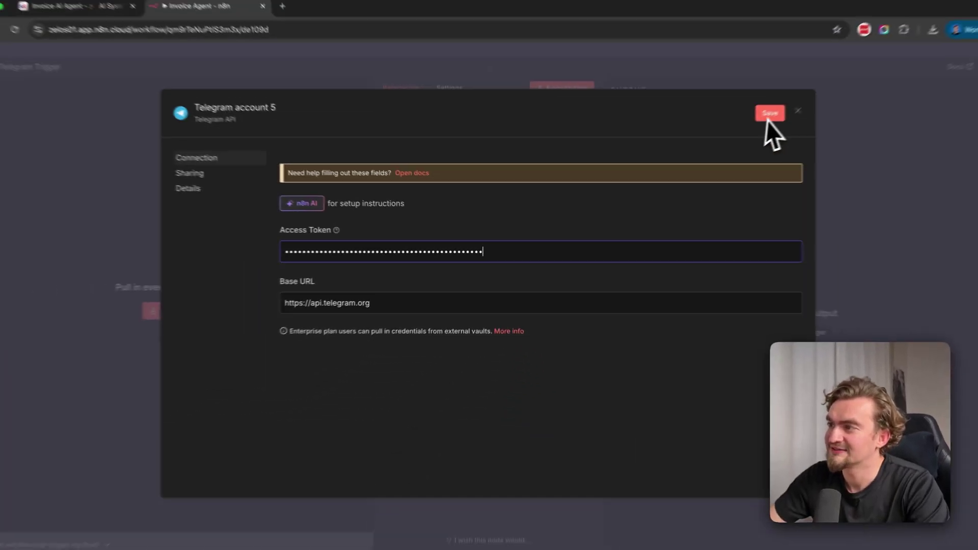
click(769, 115)
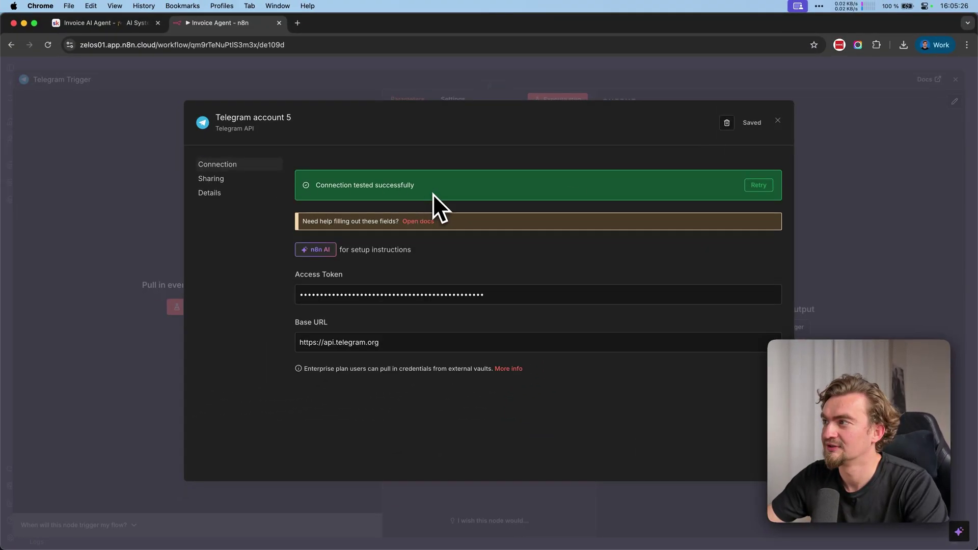
click(268, 123)
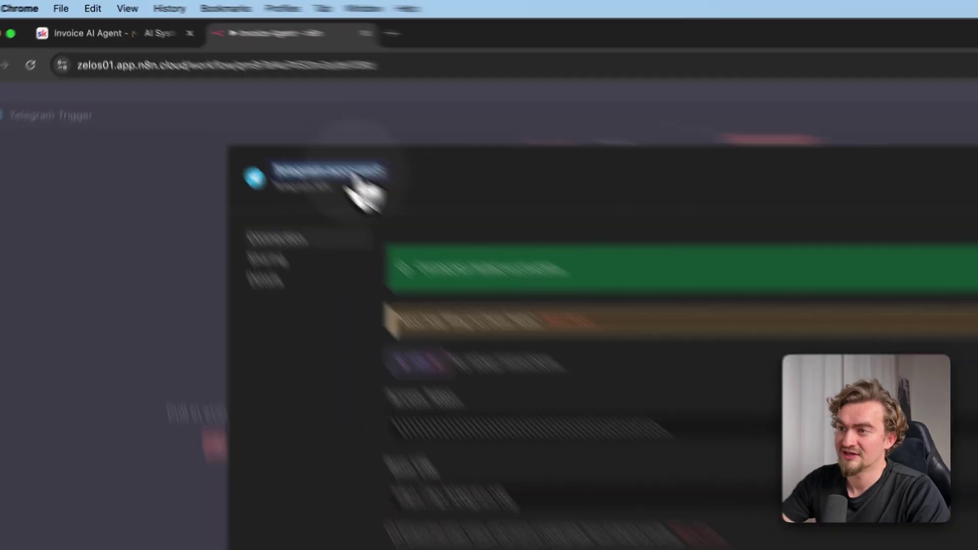
text(I)
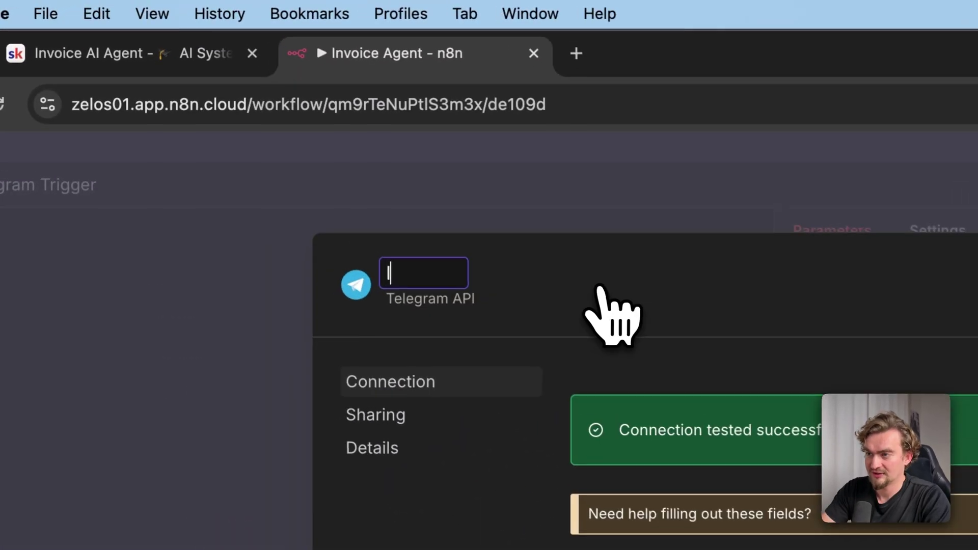
text(nvoice Agent)
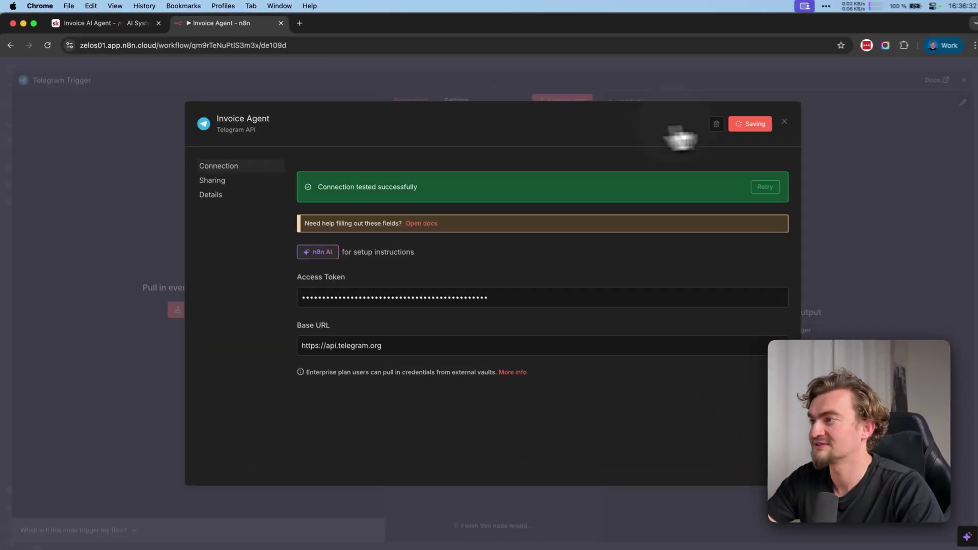
click(749, 123)
click(779, 123)
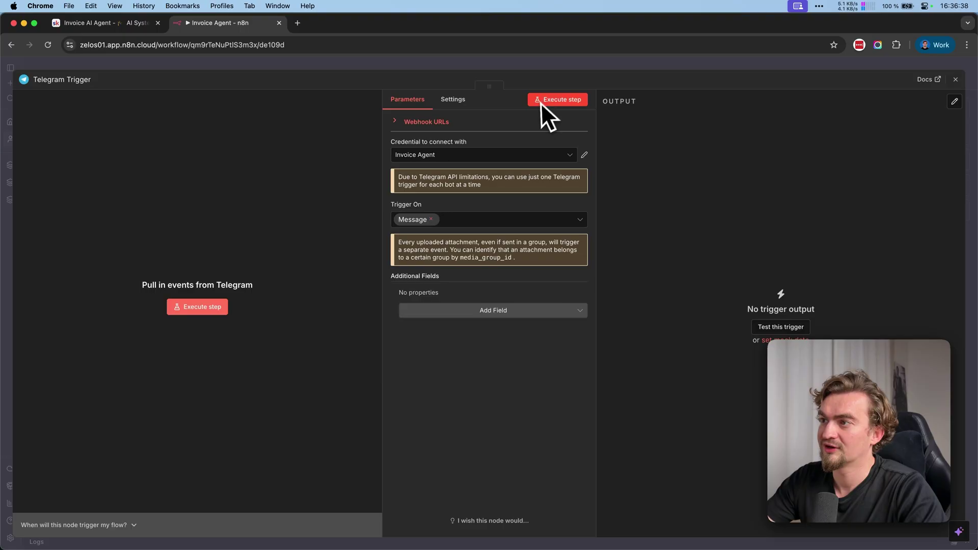
Capture a test Telegram receipt-photo message, check the largest photo's file size, and pin the output.
click(562, 101)
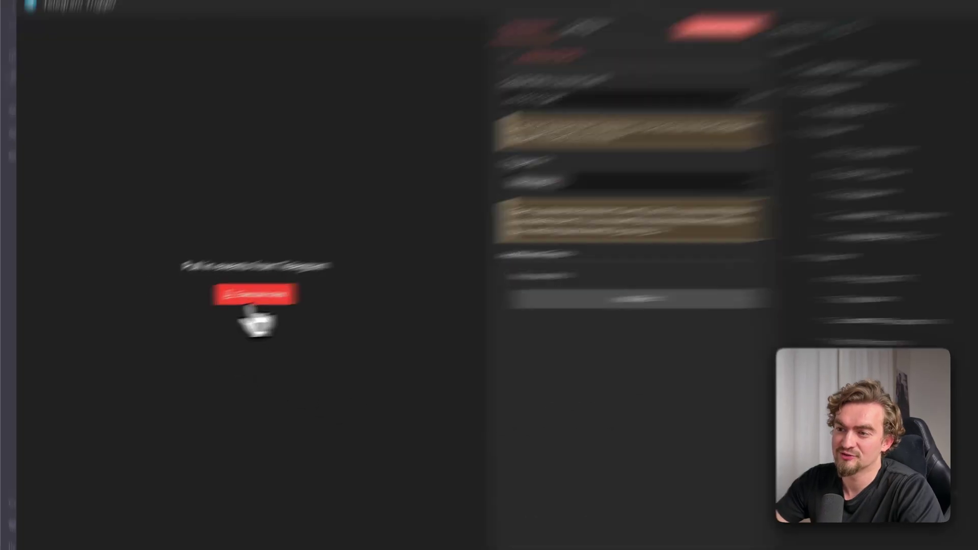
click(198, 307)
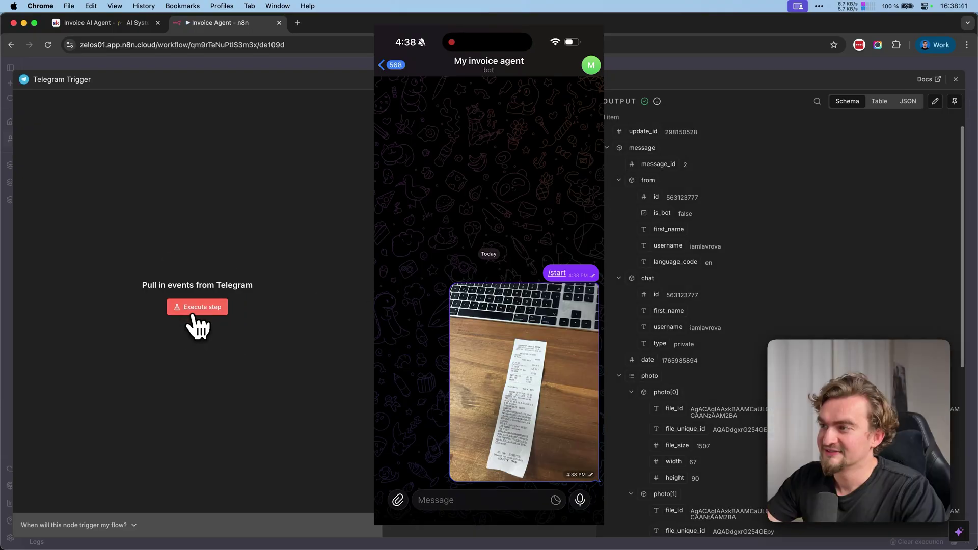
scroll(658, 368, down, 2)
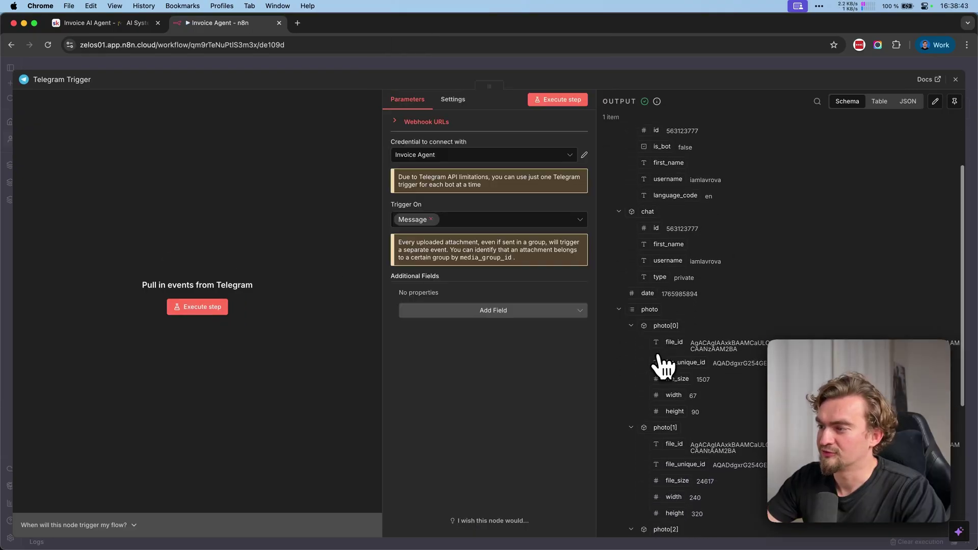
scroll(659, 359, down, 3)
scroll(638, 267, down, 1)
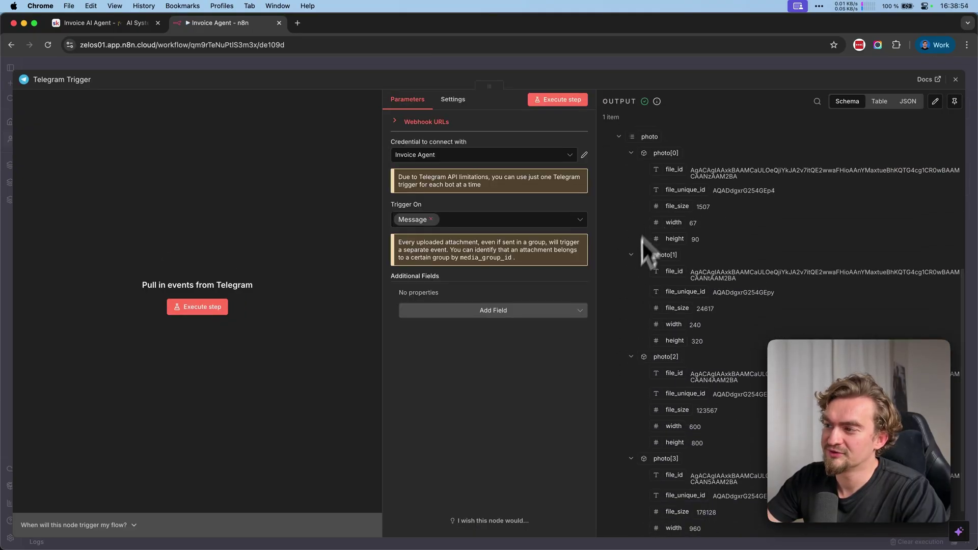
scroll(638, 383, down, 1)
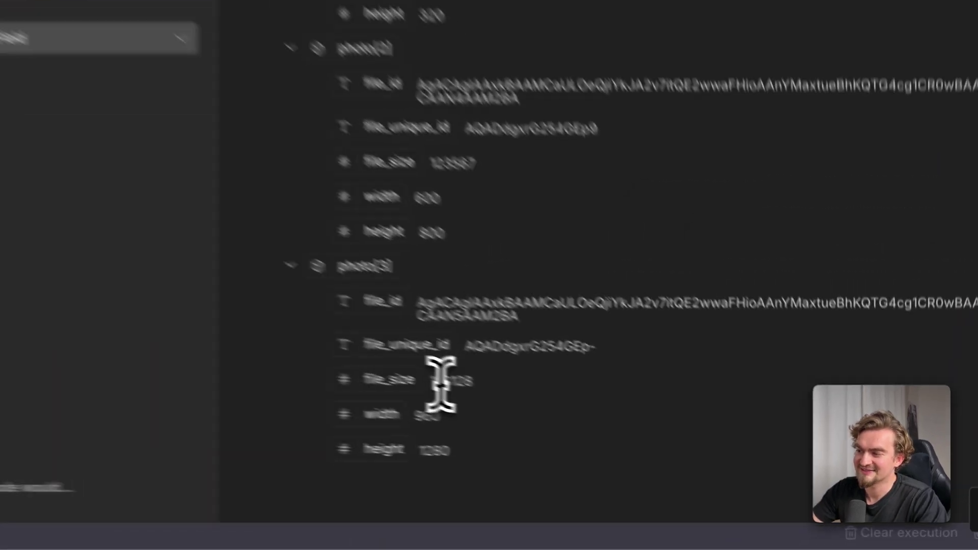
double_click(704, 472)
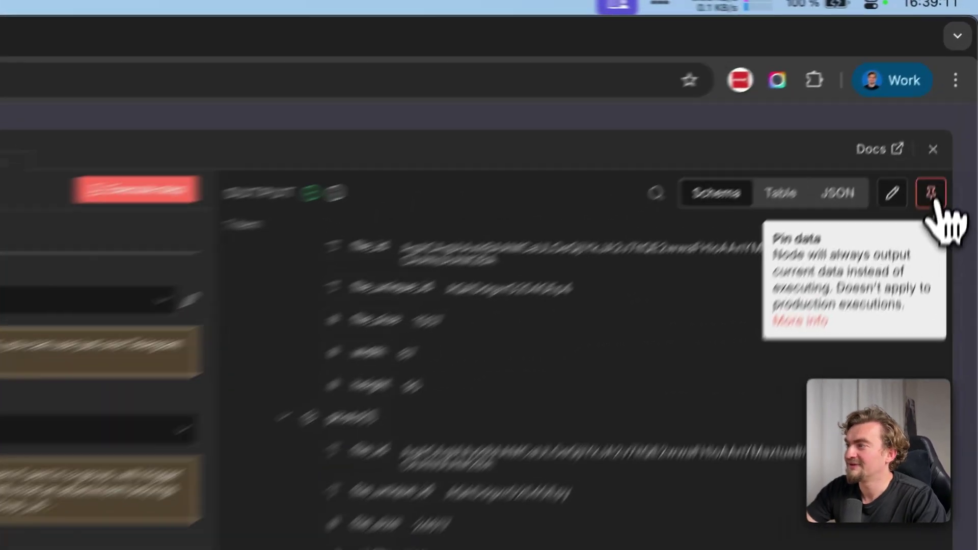
click(954, 100)
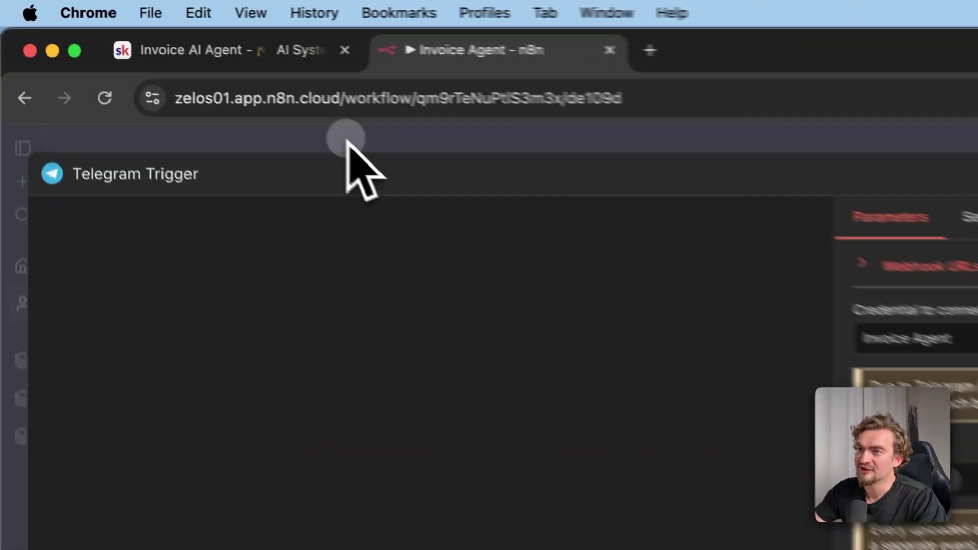
Reload the workflow, check the largest photo's file_id in the trigger output, and close the panel.
click(180, 72)
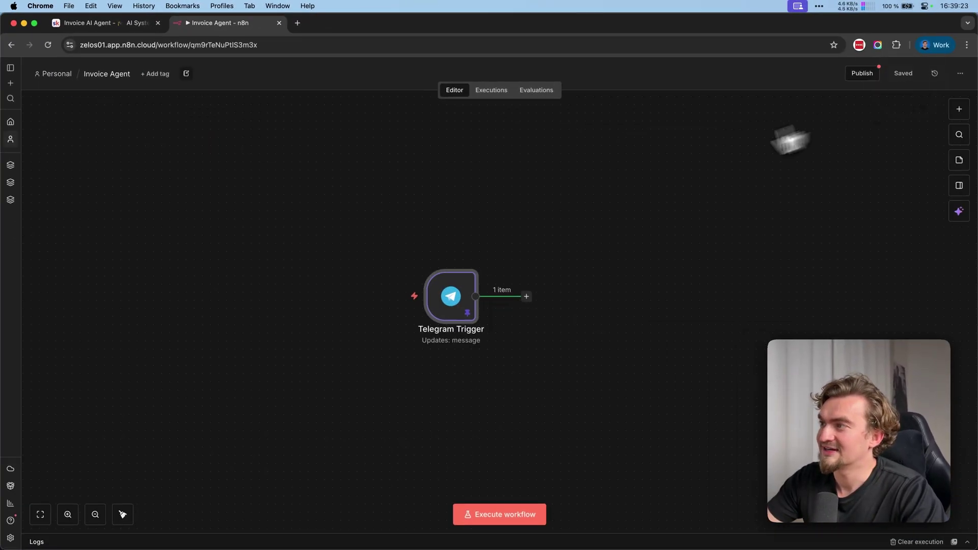
click(47, 45)
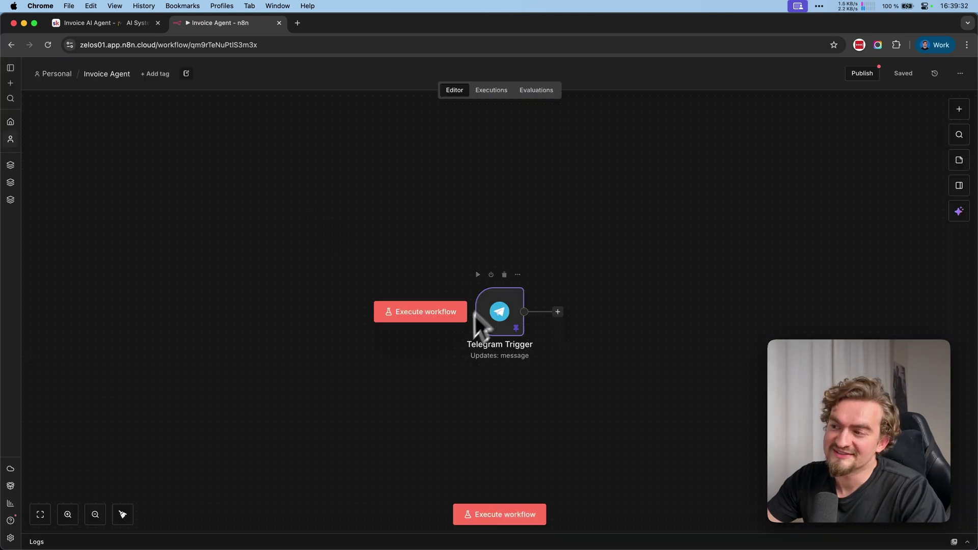
double_click(500, 321)
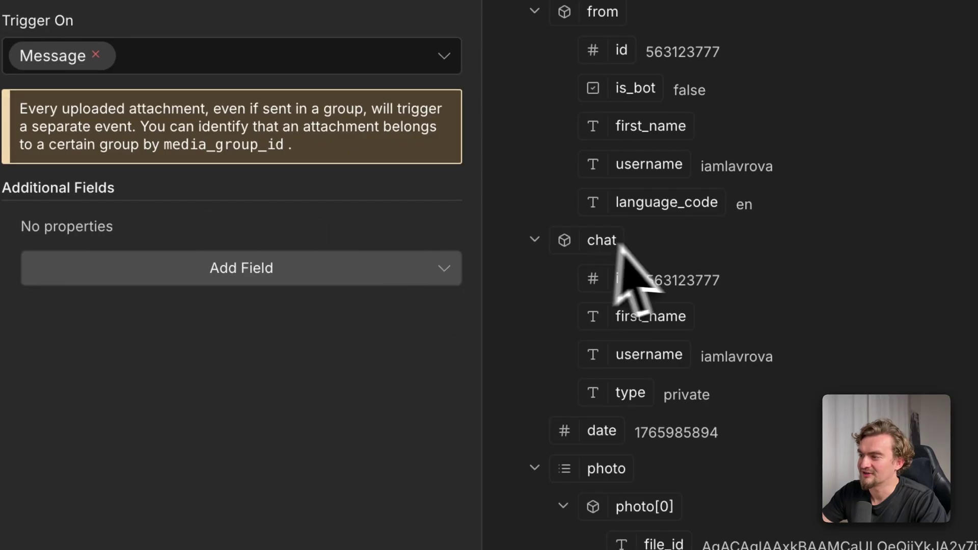
scroll(677, 306, down, 5)
scroll(677, 306, down, 5)
double_click(633, 419)
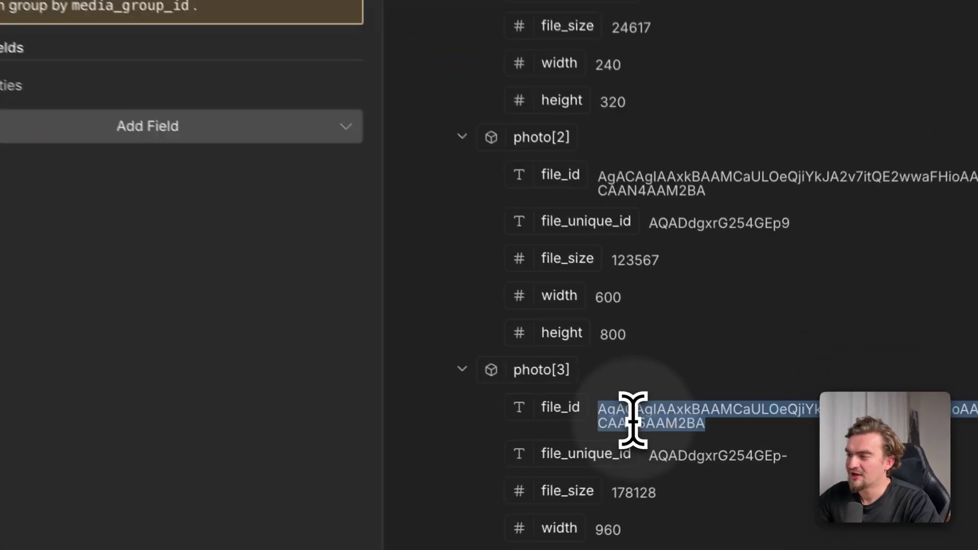
key(Escape)
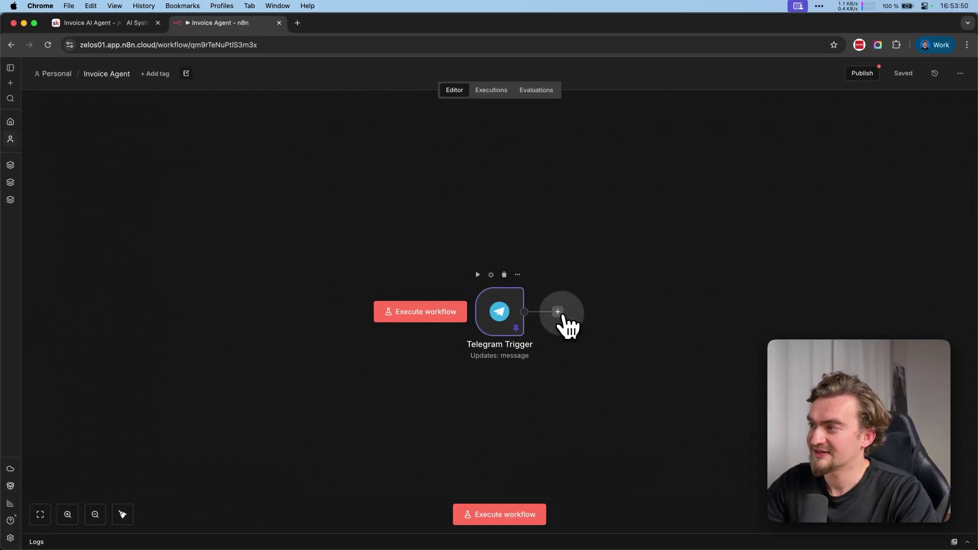
Add a Telegram 'Get a file' step after the trigger using the Invoice Agent credential.
click(558, 312)
text(telegram)
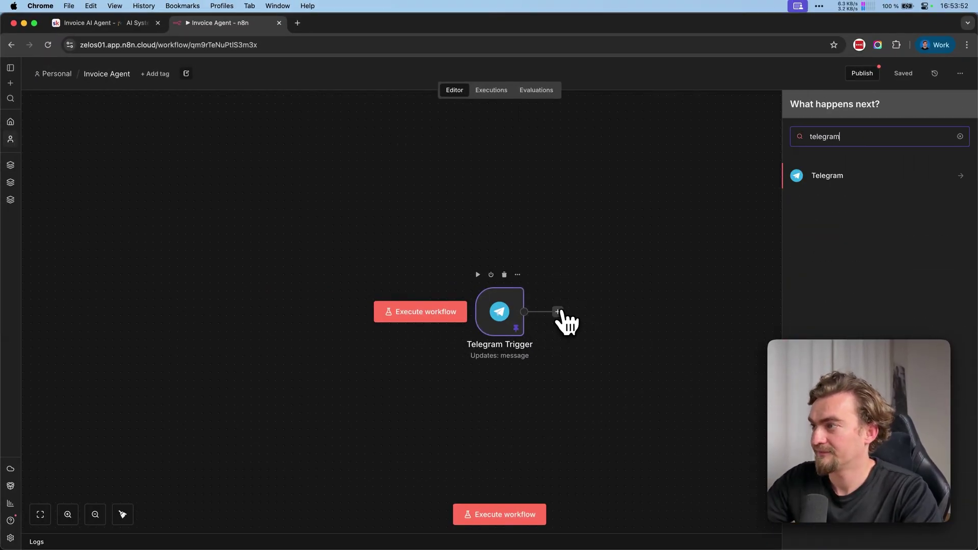
click(833, 177)
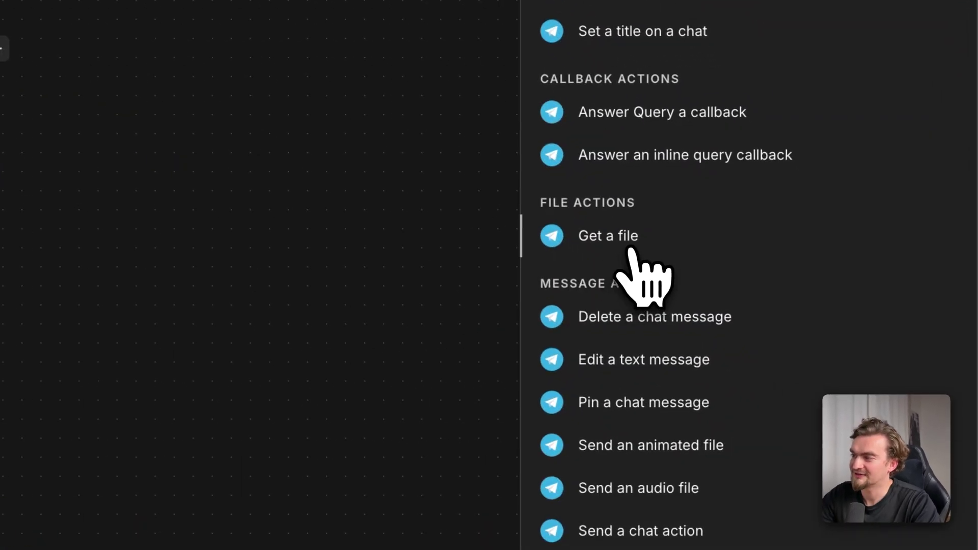
click(828, 395)
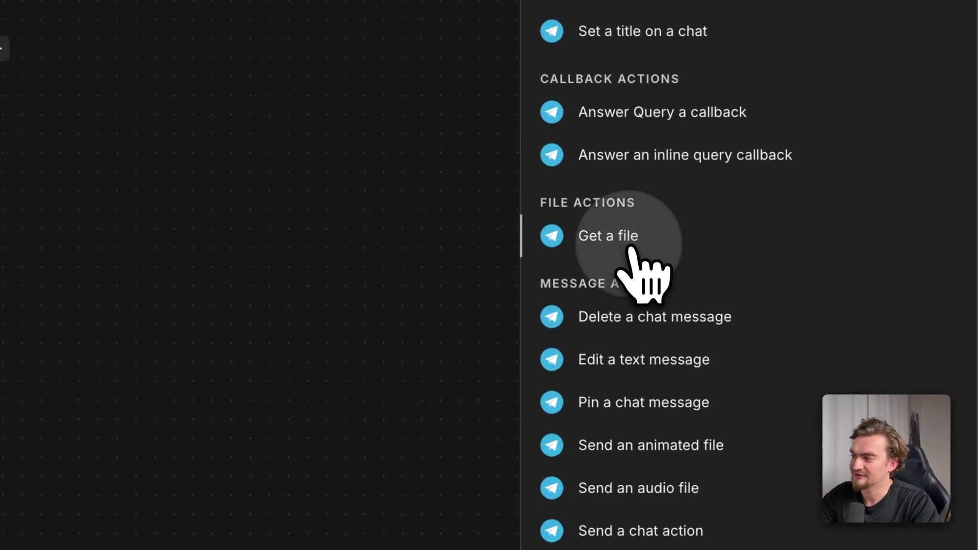
click(428, 132)
click(430, 169)
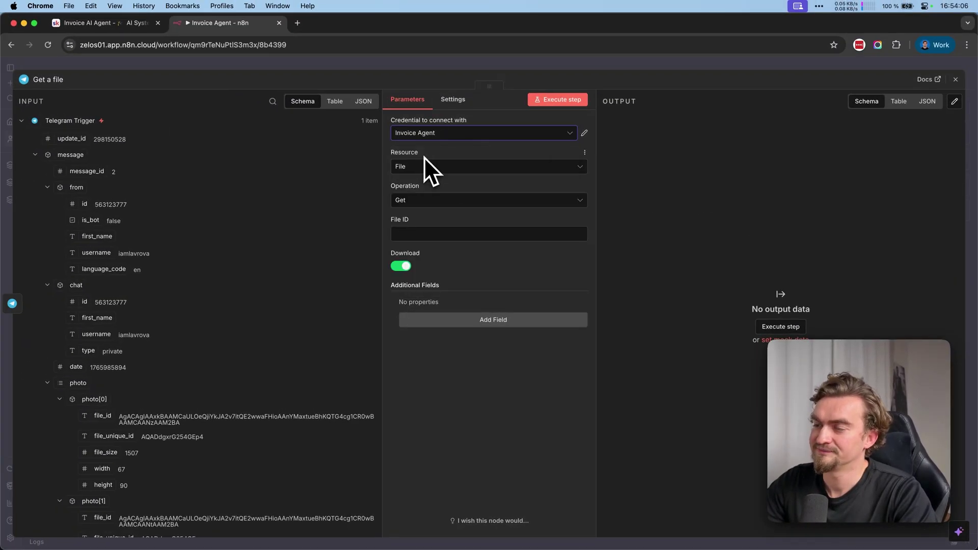
scroll(115, 237, down, 10)
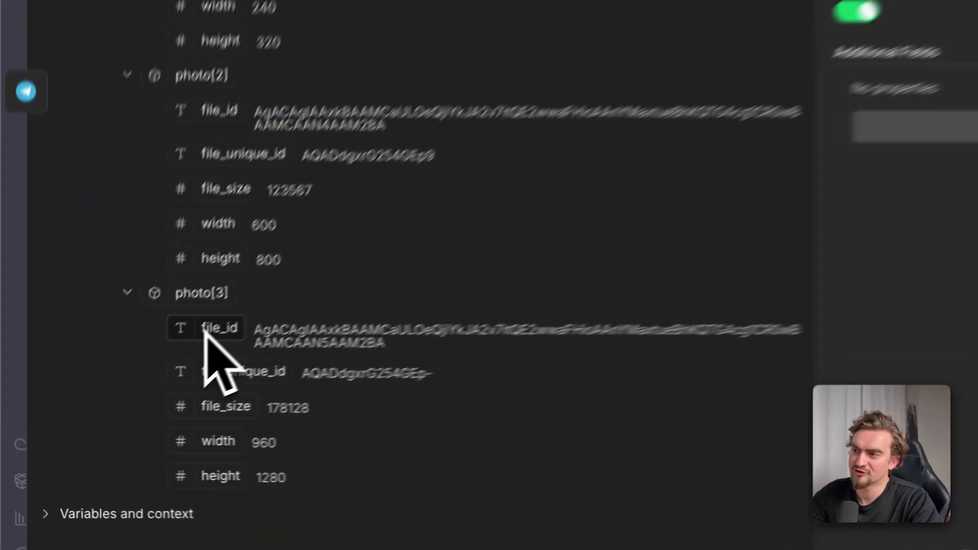
Map photo[3].file_id into File ID, download the receipt image, and save the workflow.
drag(210, 337, 657, 138)
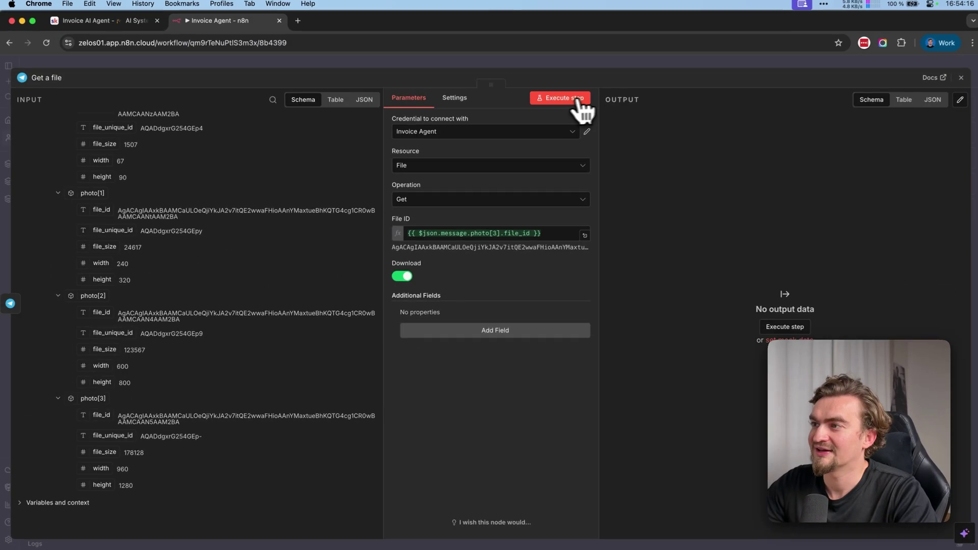
click(569, 101)
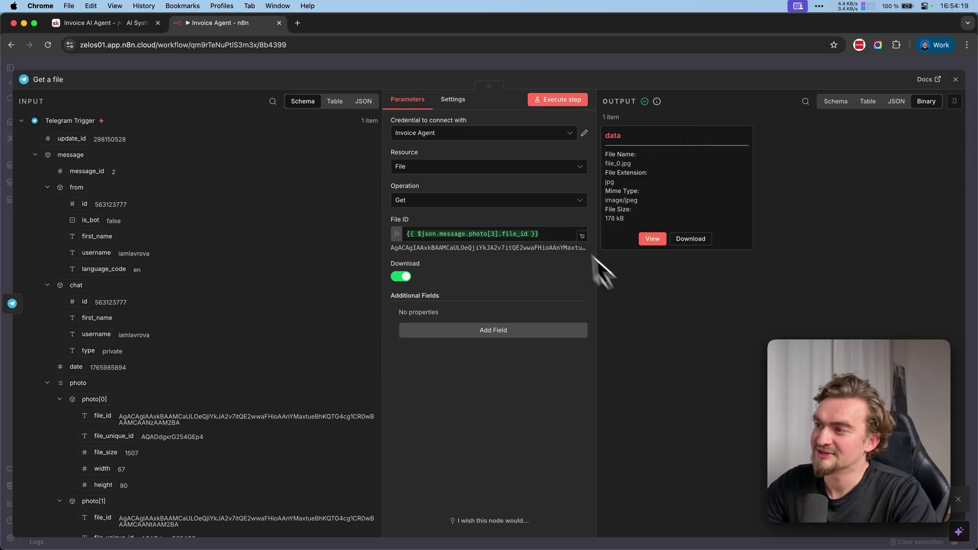
click(653, 239)
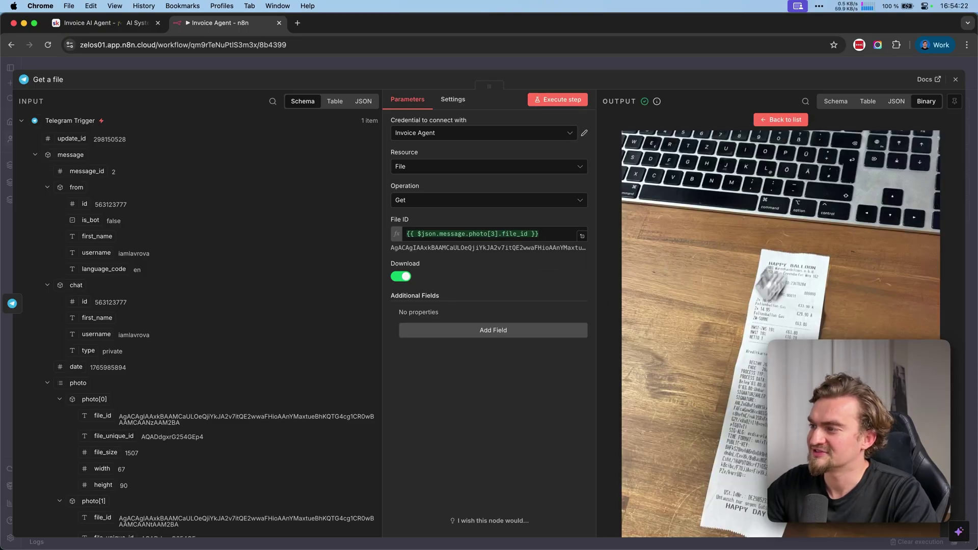
click(955, 78)
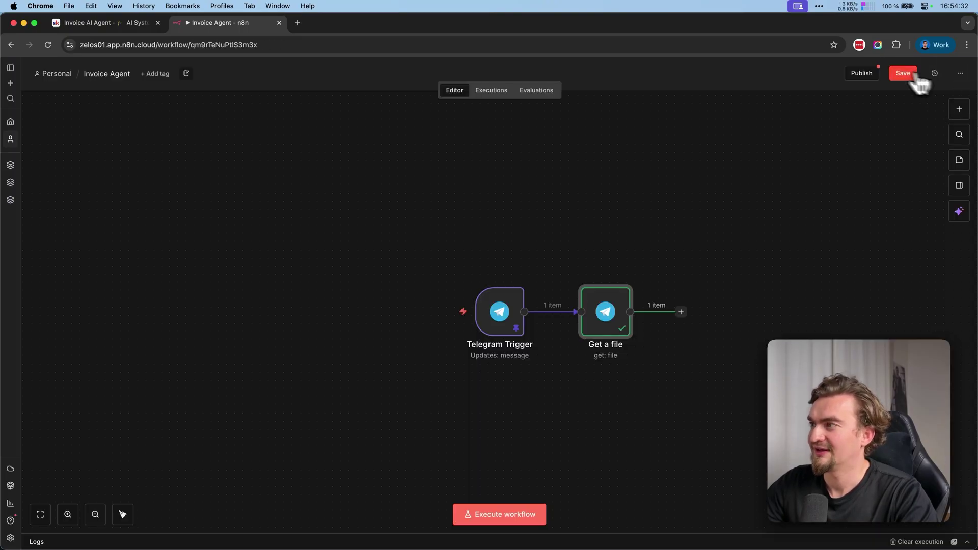
click(915, 77)
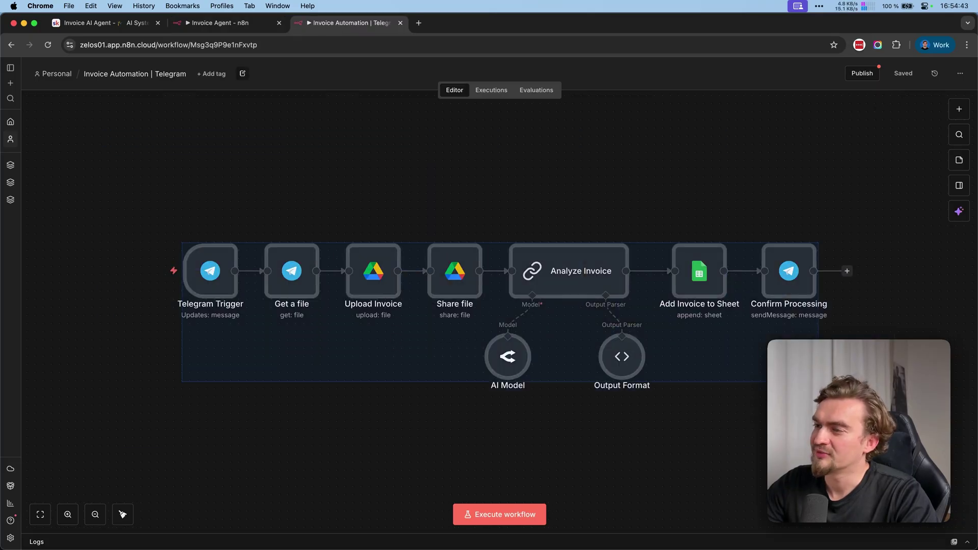
Select the Upload Invoice and Share file nodes in the reference workflow, then return to Invoice Agent.
click(666, 363)
drag(285, 174, 520, 383)
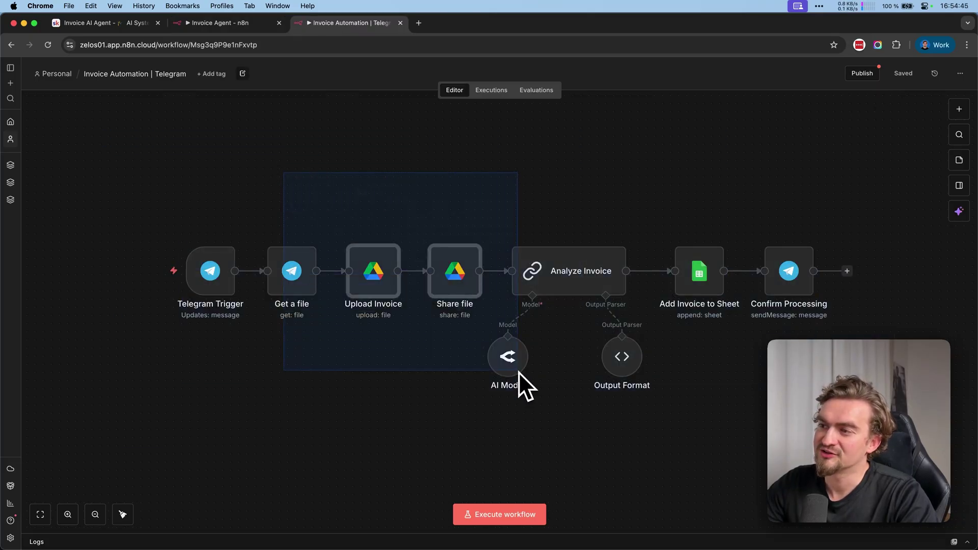
key(ctrl+shift+Tab)
Add a Google Drive Upload file step after Get a file and start a new Drive credential.
click(698, 314)
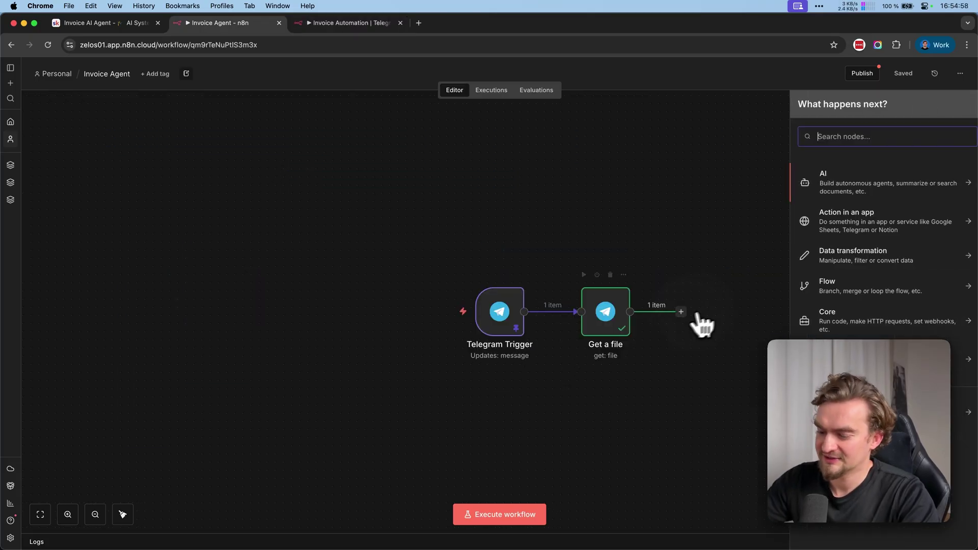
text(google dri)
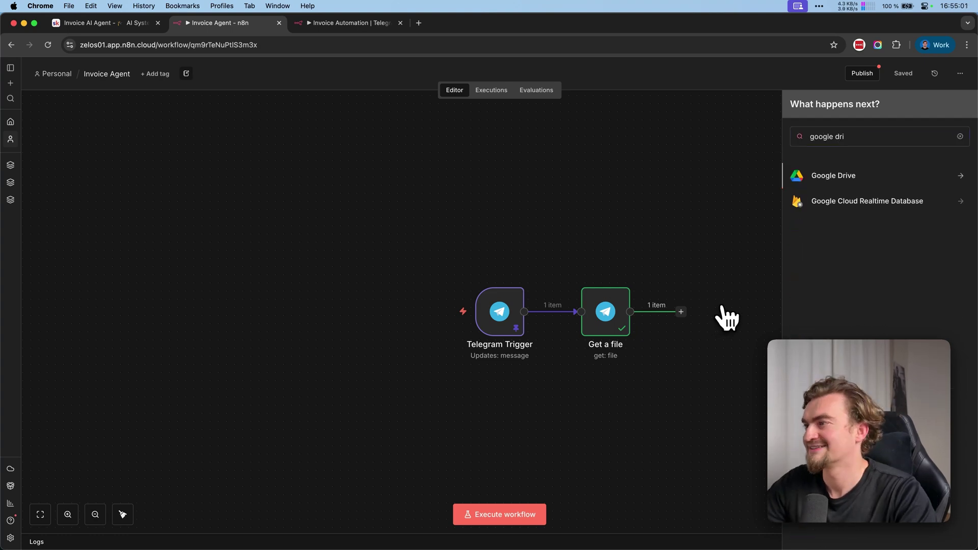
click(837, 178)
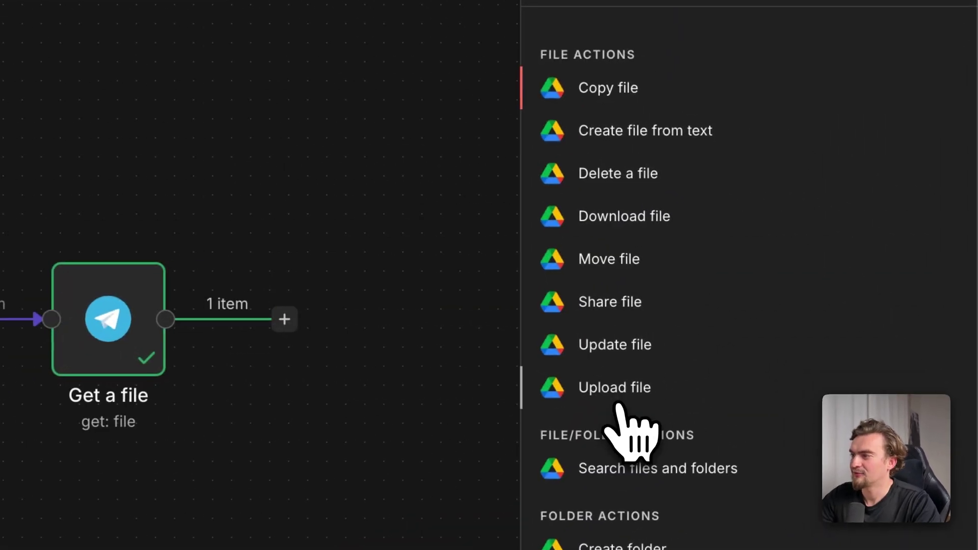
click(617, 393)
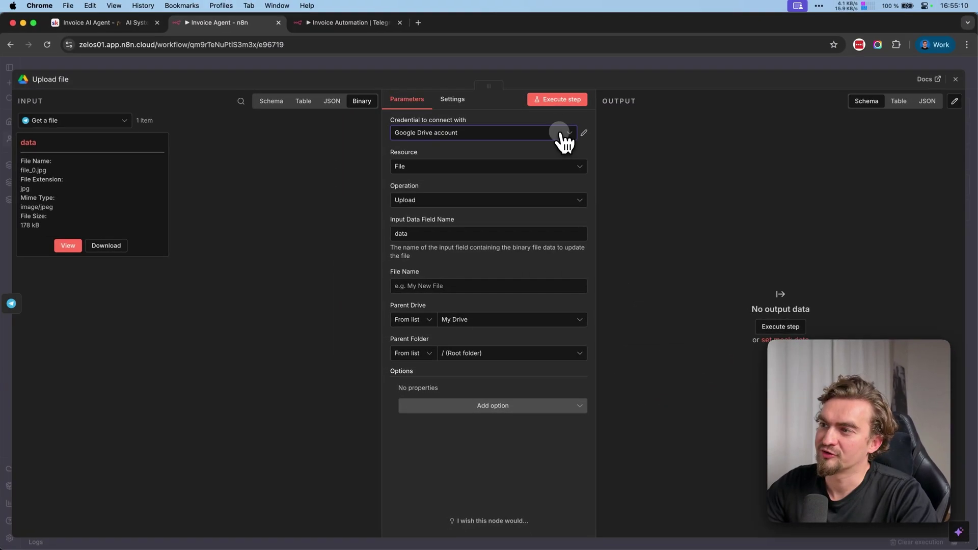
click(520, 136)
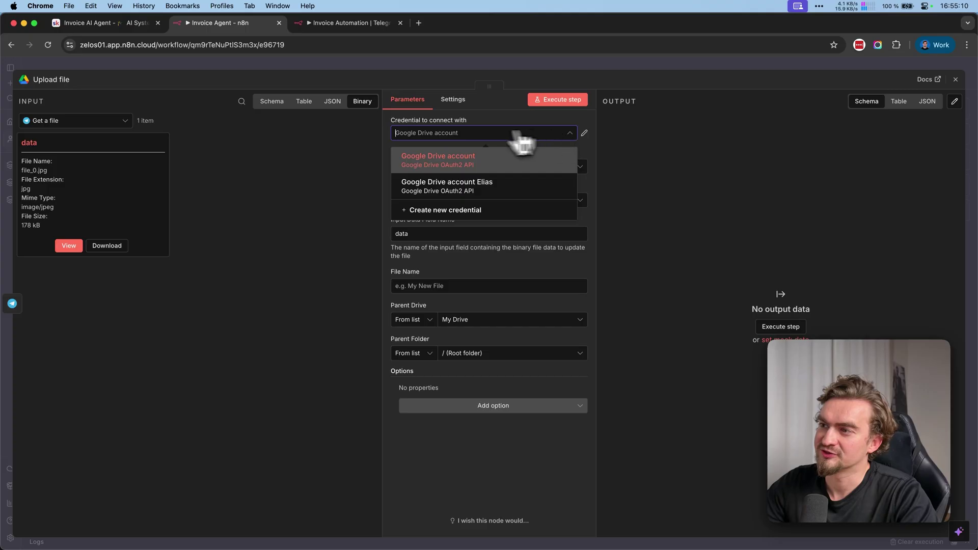
click(439, 210)
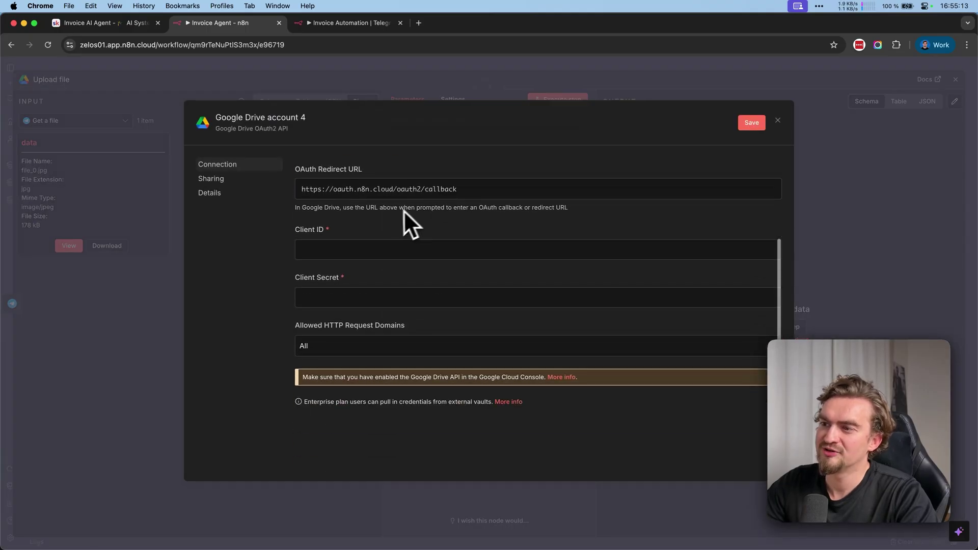
double_click(319, 278)
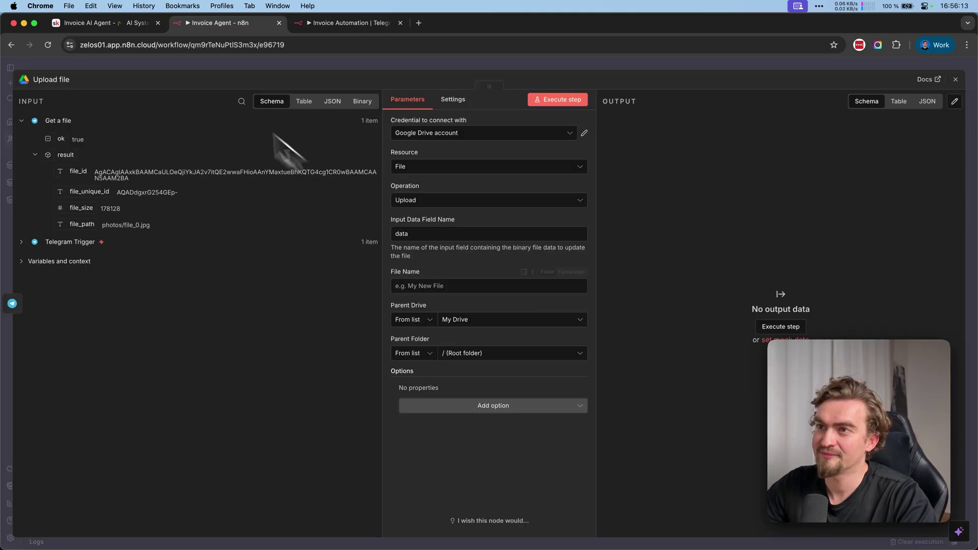
Paste the lesson's timestamp file-name expression into File Name and set Parent Folder to By URL.
click(108, 22)
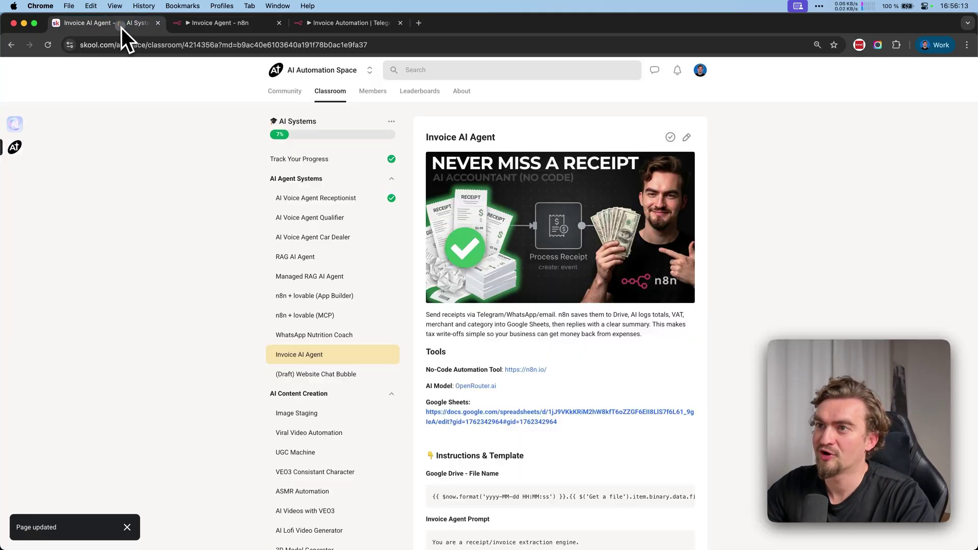
scroll(449, 360, down, 2)
scroll(490, 428, down, 3)
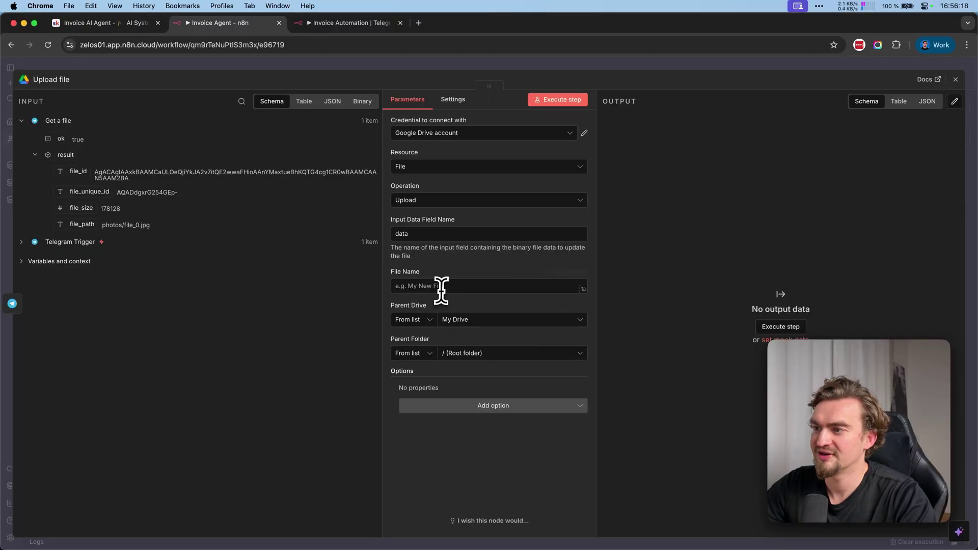
text({{ $now.format('yyyy-MM-dd HH:MM:ss') }}.{{ $('Get a file').item.binary.data.fileExtension }})
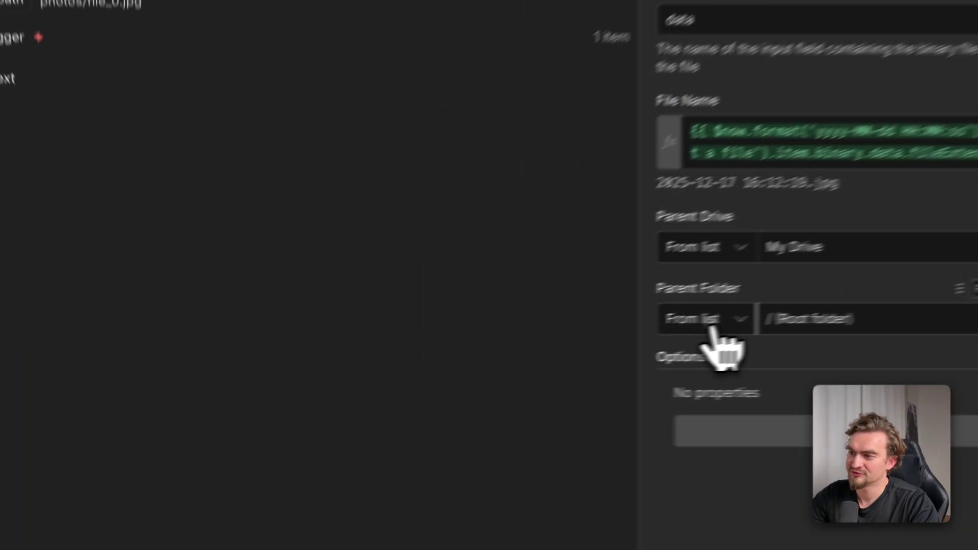
click(419, 375)
click(408, 426)
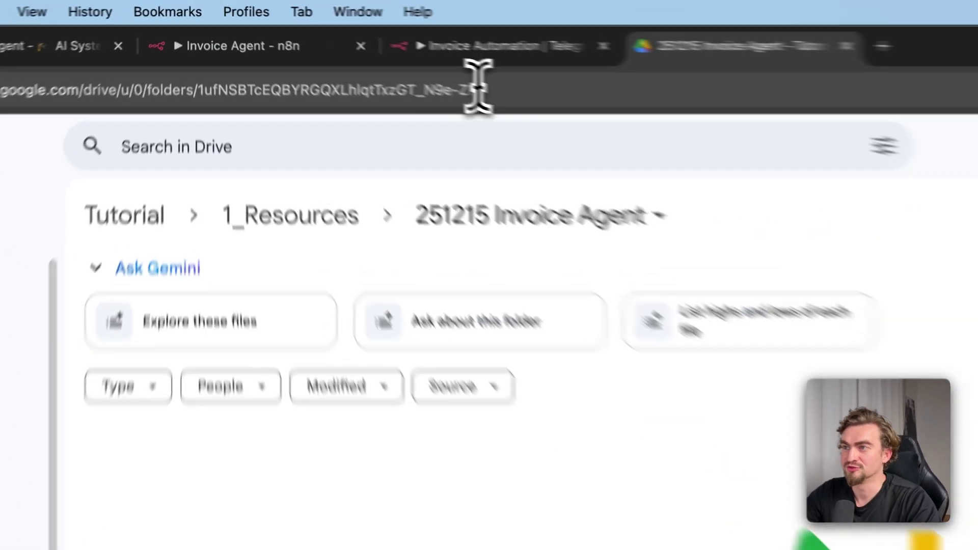
Copy the 251215 Invoice Agent folder URL as the parent folder and run the upload step.
click(336, 44)
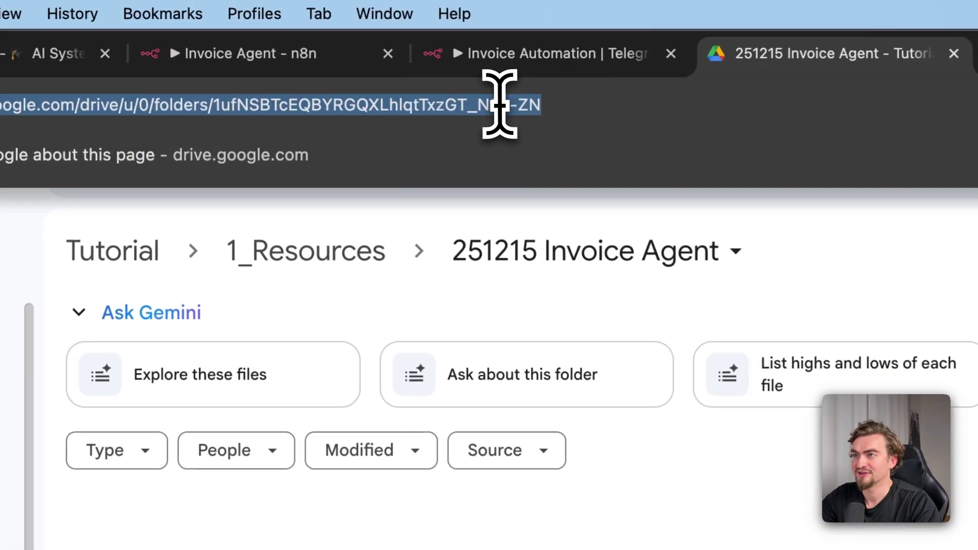
right_click(337, 45)
click(578, 307)
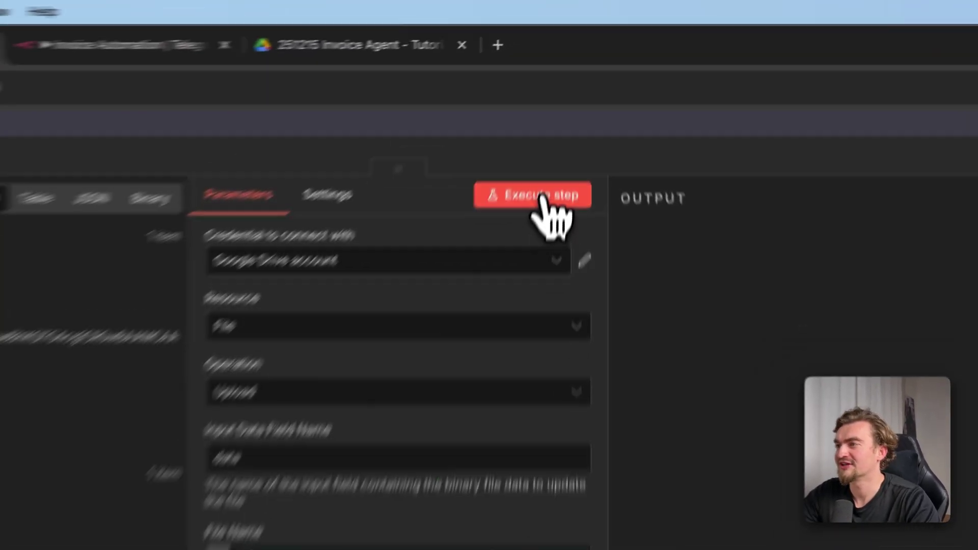
click(558, 99)
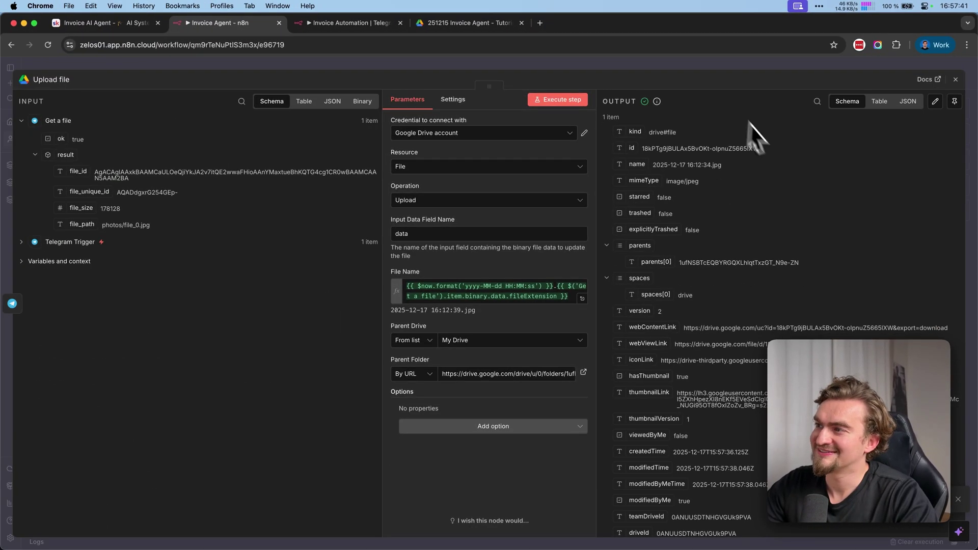
Confirm the timestamp-named receipt image is in the Drive folder, then save the workflow.
click(455, 24)
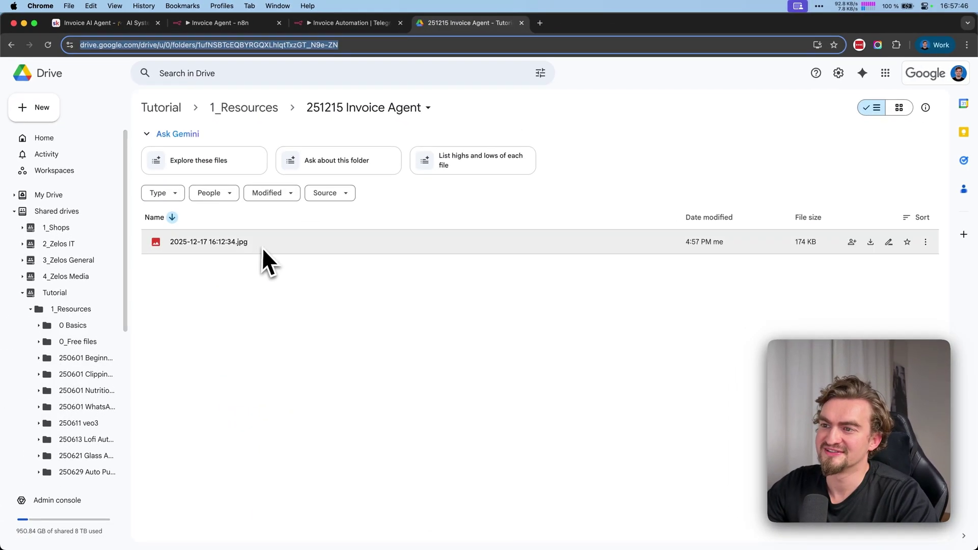
double_click(262, 247)
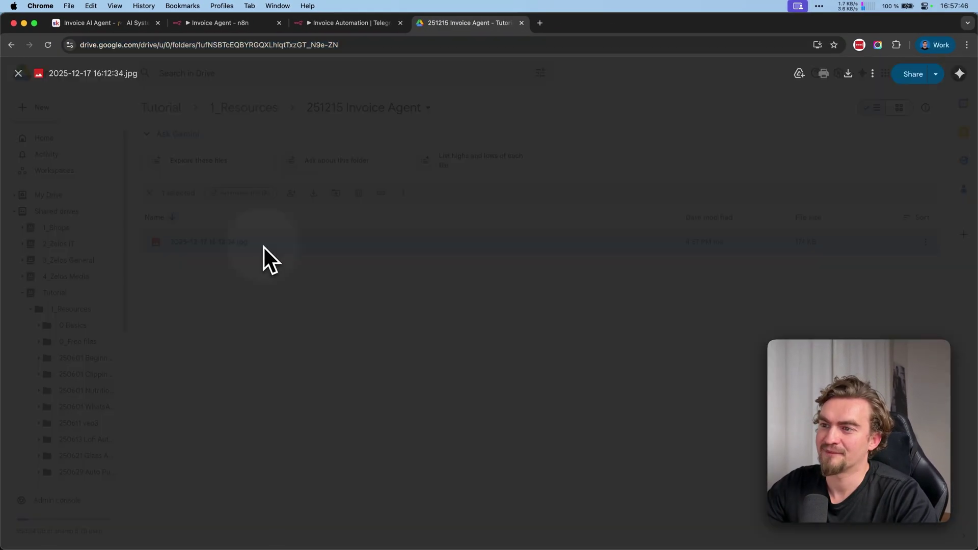
key(super+2)
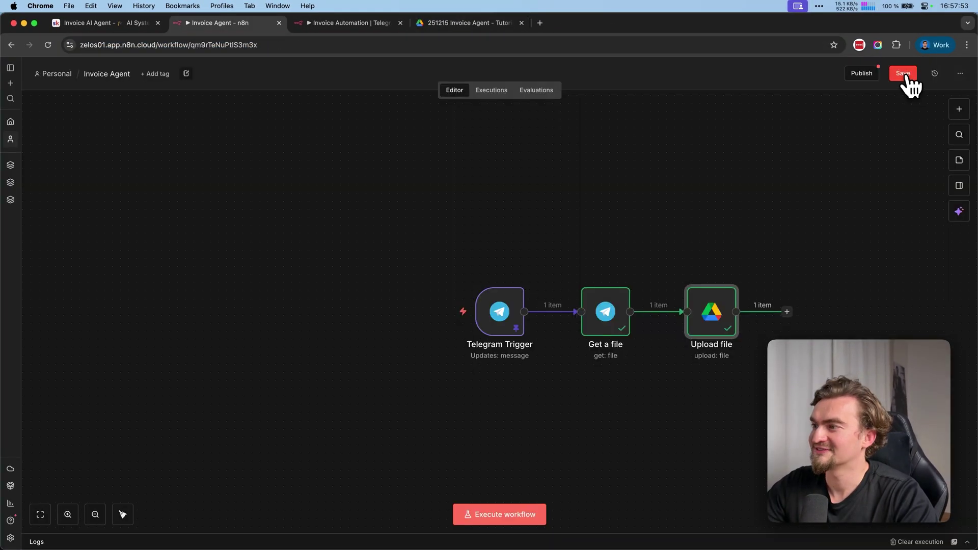
click(904, 74)
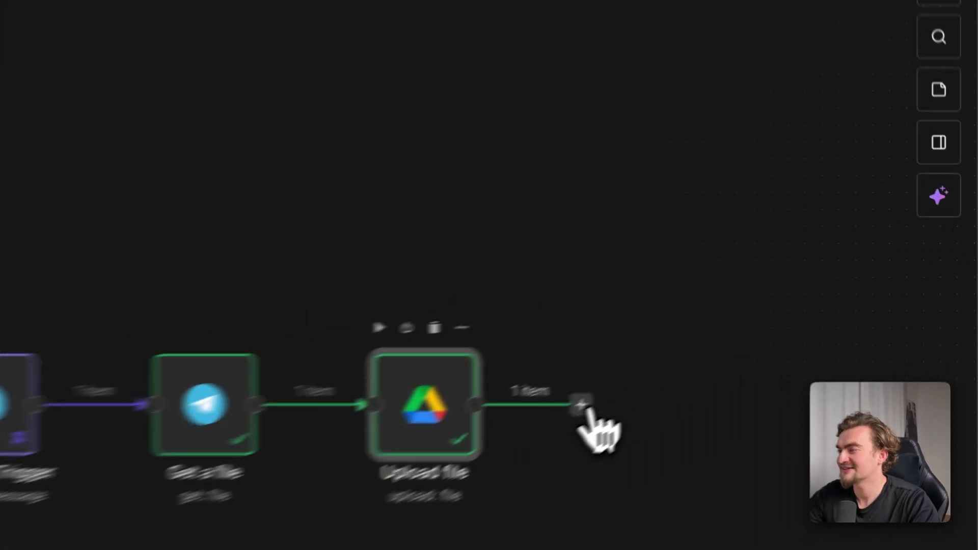
Add a Google Drive Share file step identifying the file by ID {{ $json.id }}.
click(786, 311)
text(dri)
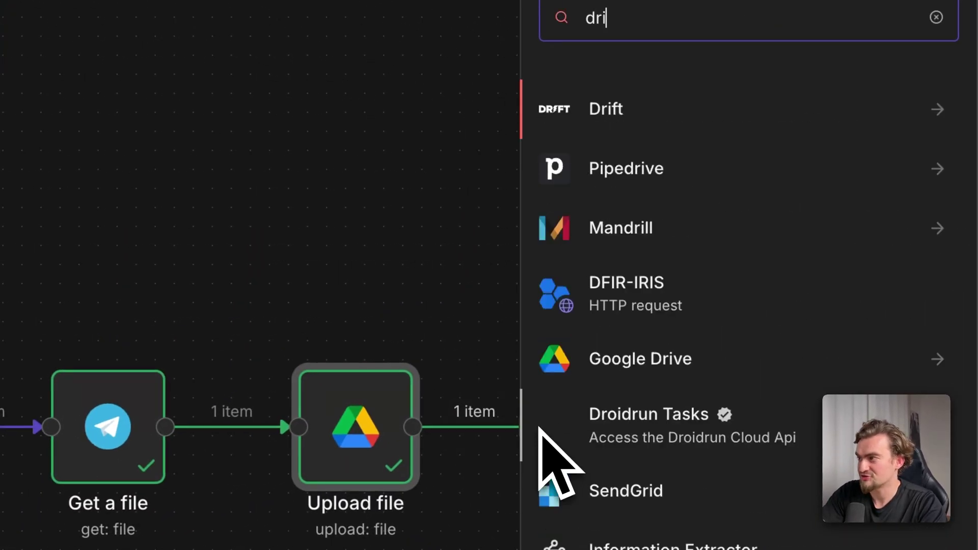
text(ve)
click(721, 172)
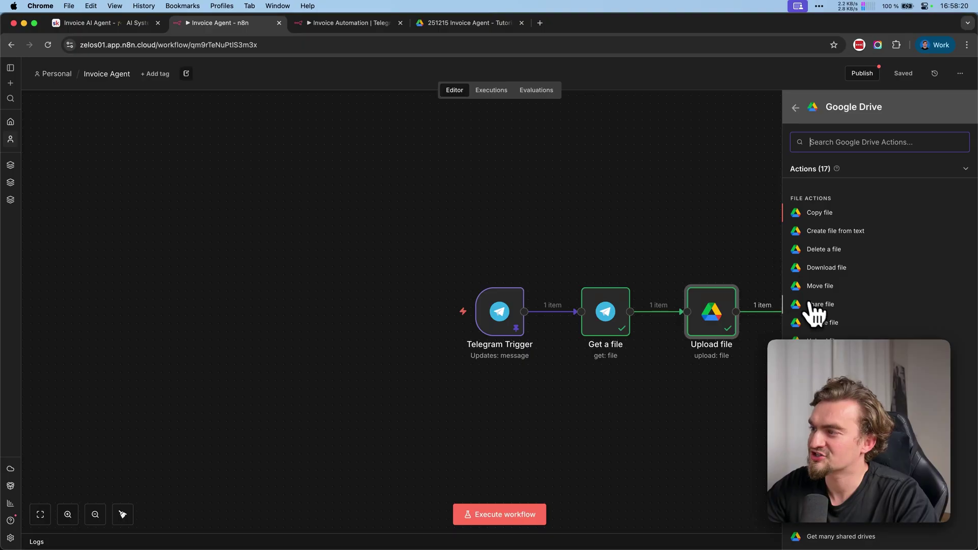
click(821, 306)
click(414, 249)
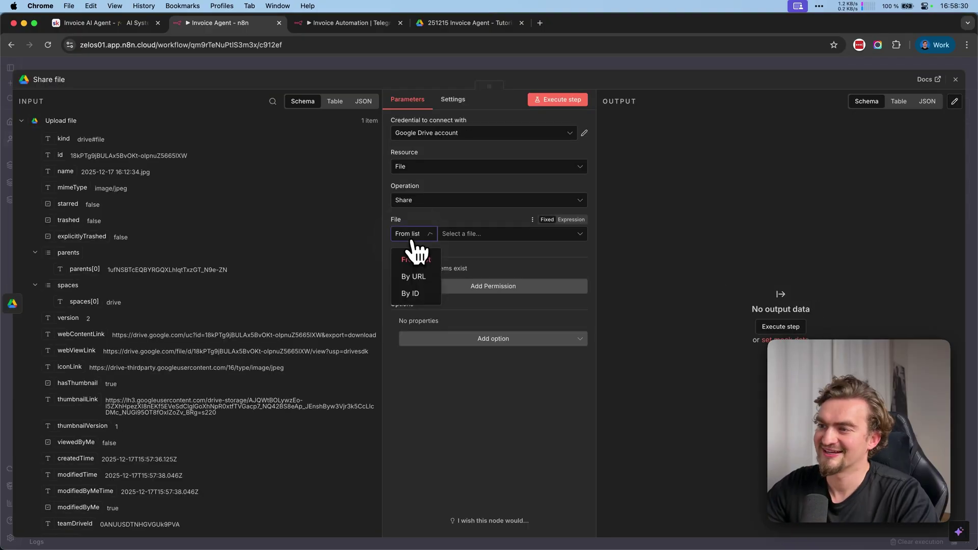
click(413, 294)
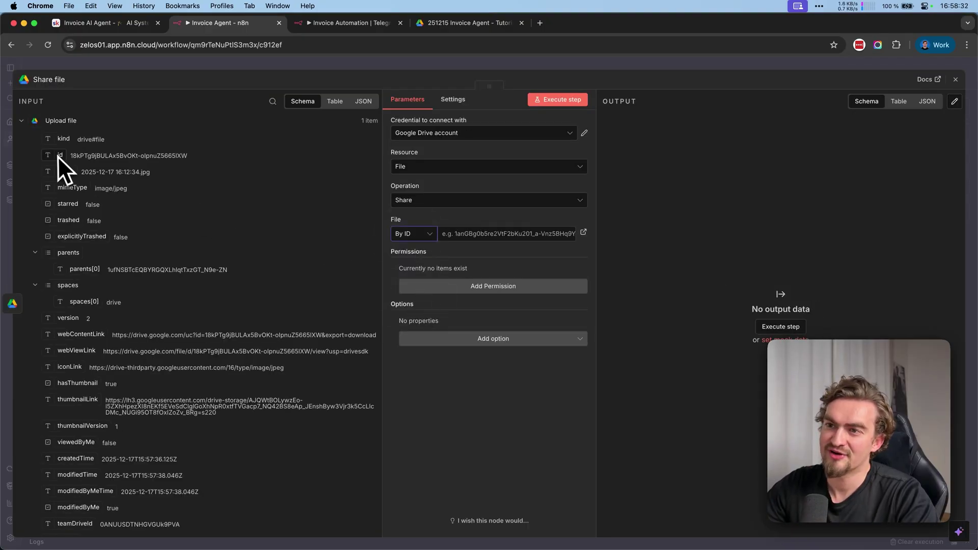
drag(57, 157, 463, 232)
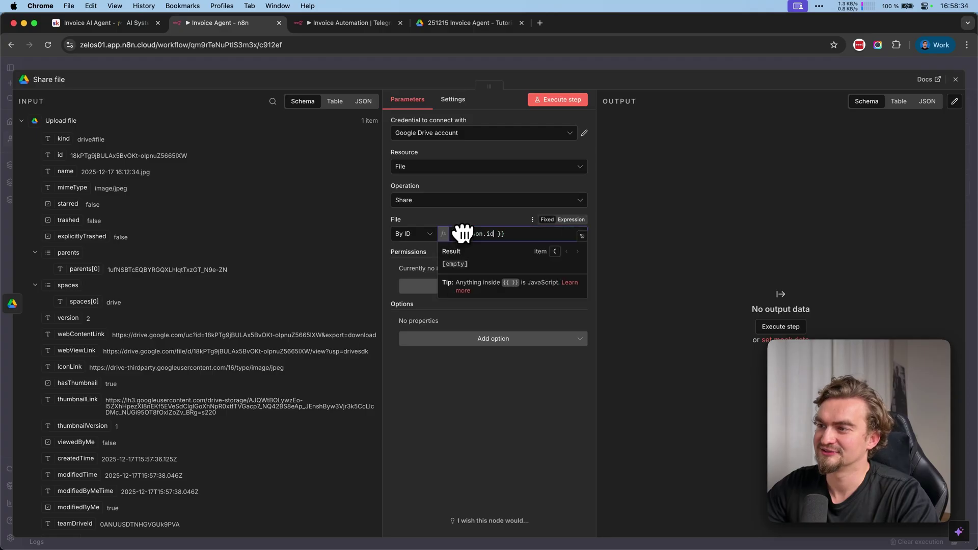
Add a Reader permission for Anyone and test-run the share step.
click(487, 301)
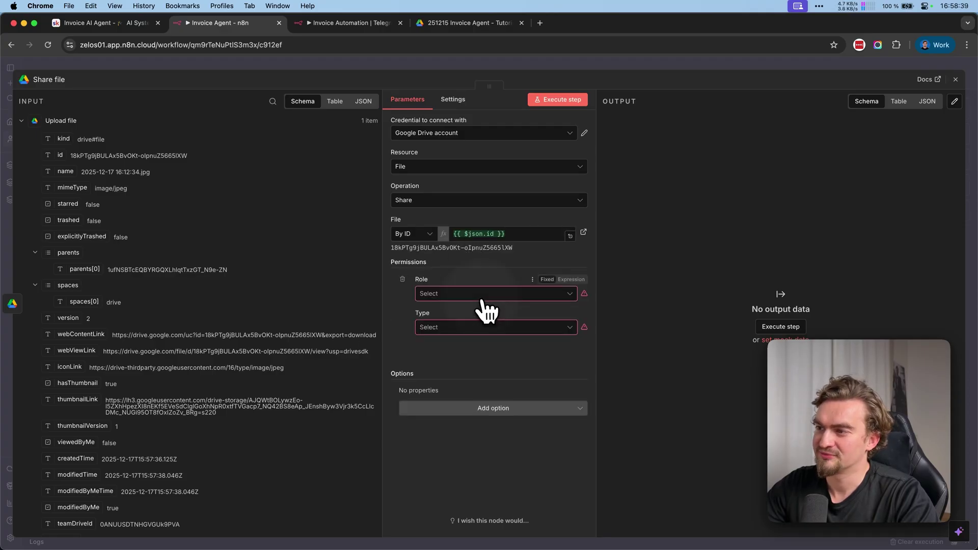
click(486, 298)
click(452, 387)
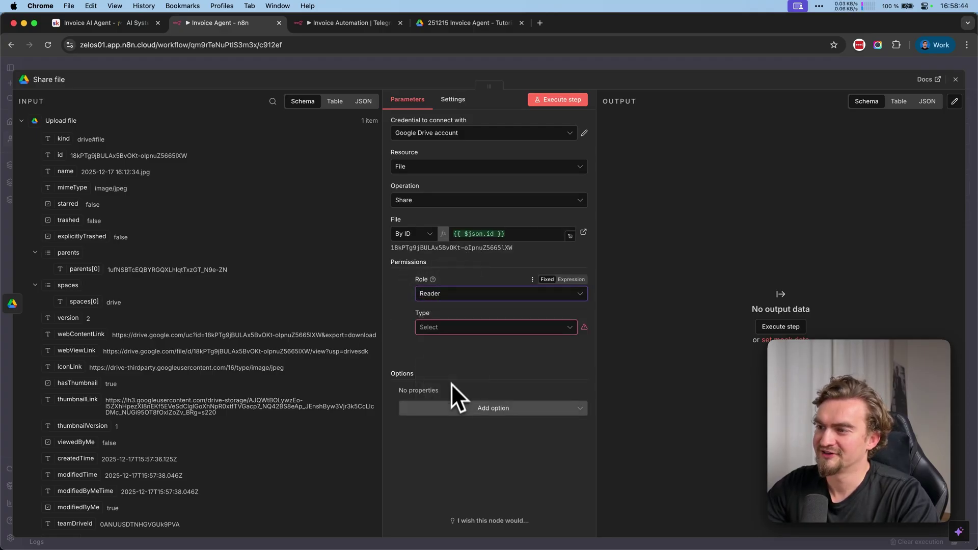
click(442, 333)
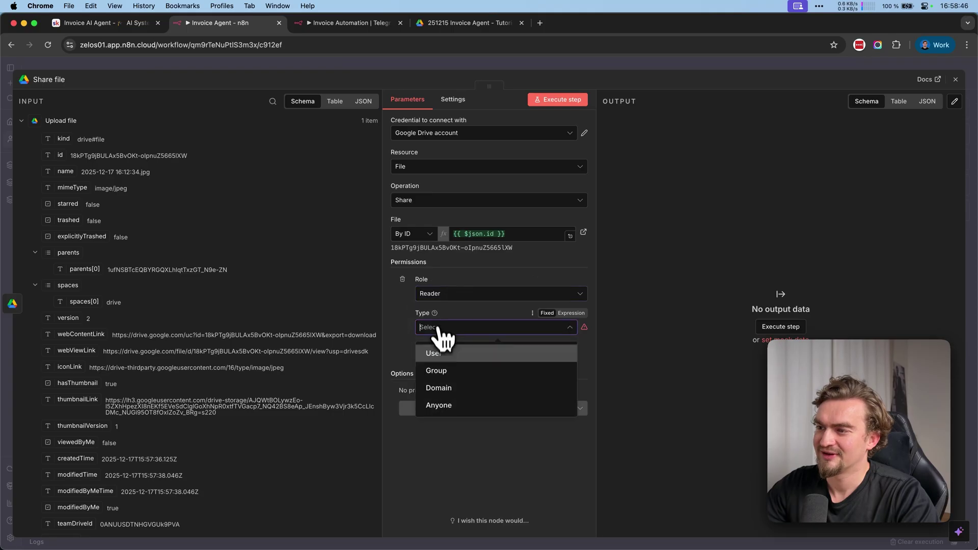
click(453, 408)
click(562, 102)
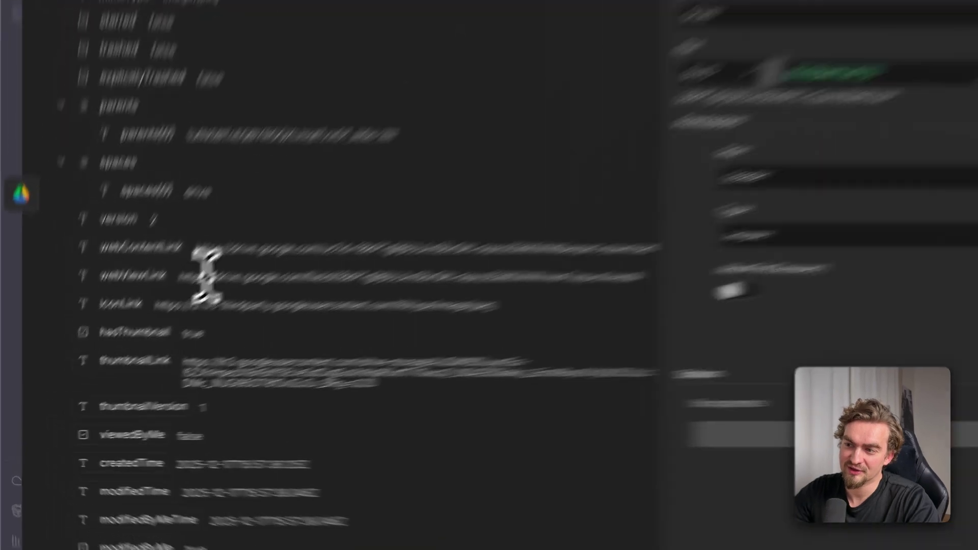
Open the copied webViewLink in an Incognito window to confirm the receipt is public, then close it.
triple_click(122, 350)
right_click(124, 350)
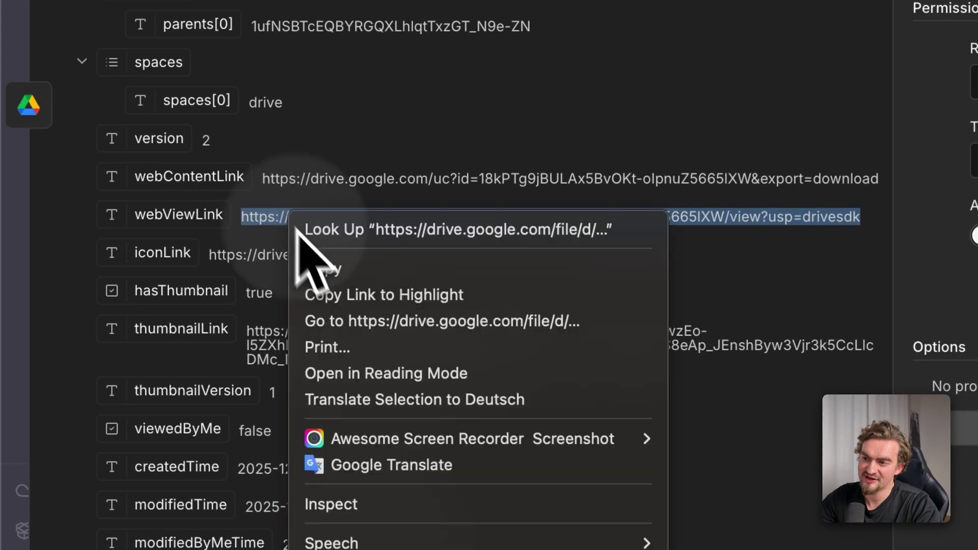
click(330, 269)
click(967, 44)
click(904, 97)
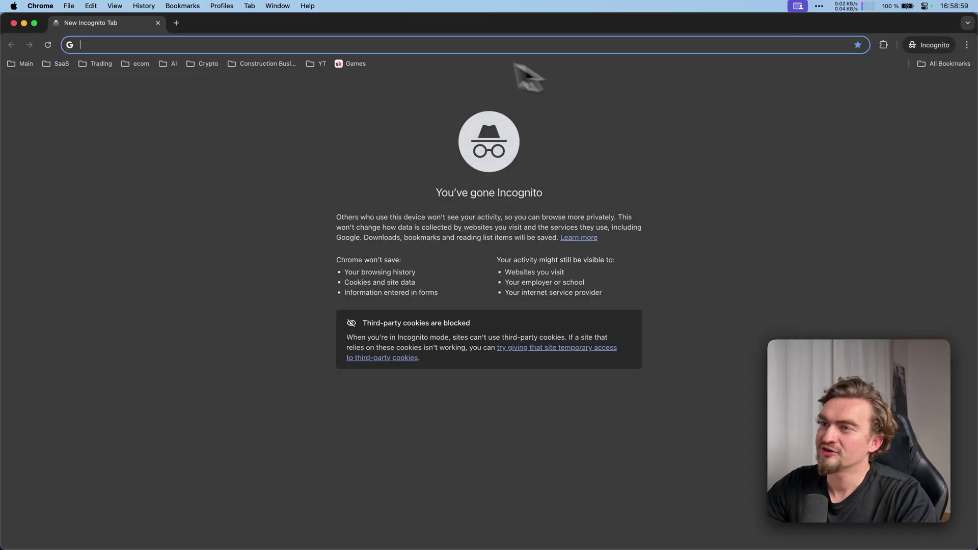
key(super+v)
key(Return)
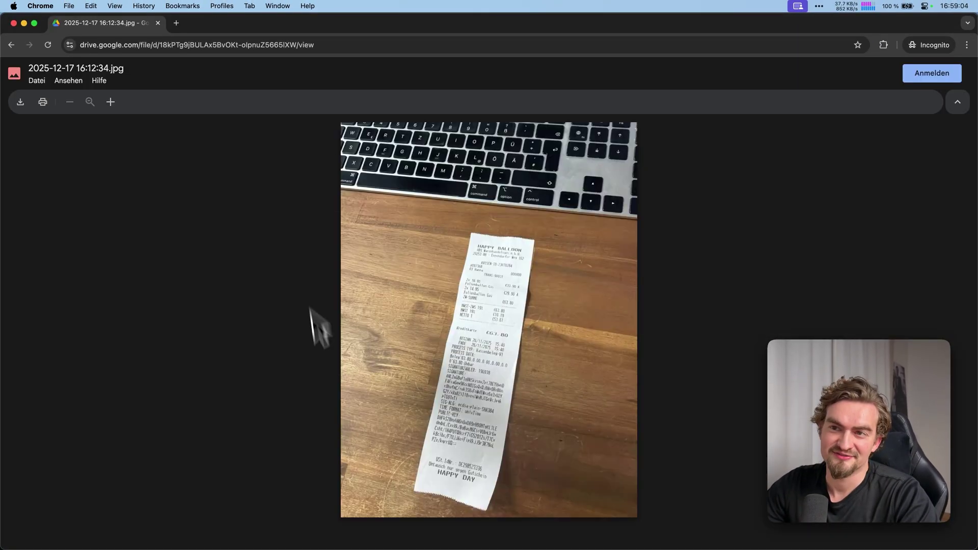
key(super+w)
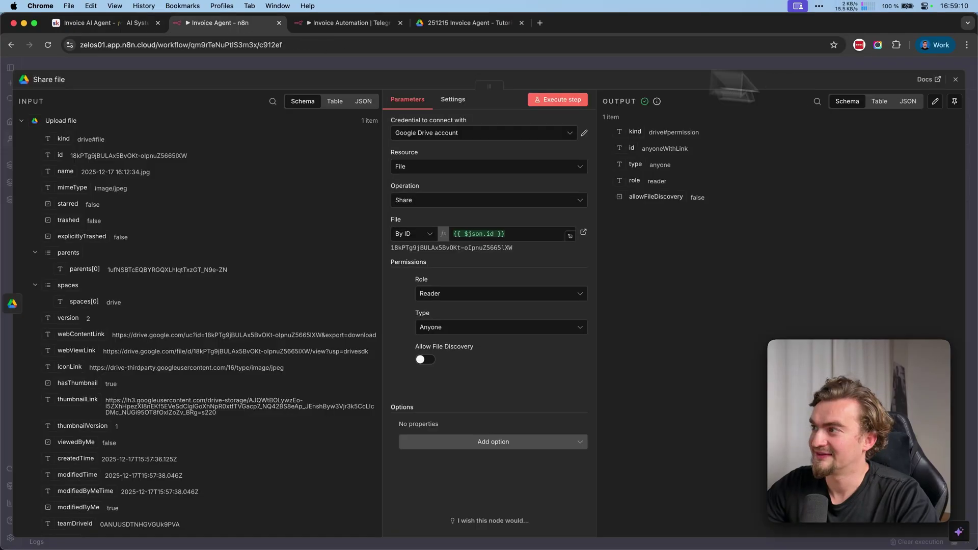
Back on the canvas, switch to Invoice Automation and select its first four steps plus Analyze Invoice.
click(959, 90)
key(super+alt+Right)
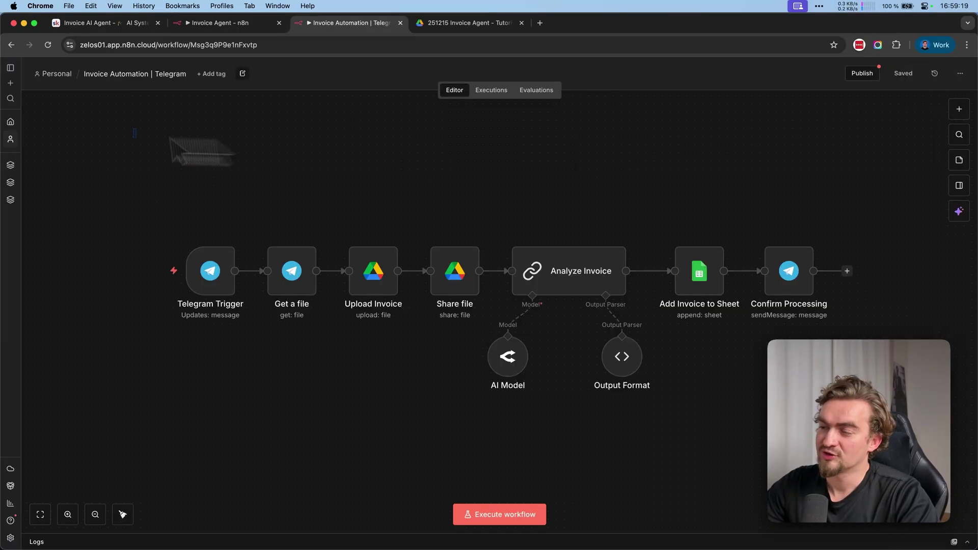
drag(133, 130, 500, 343)
drag(486, 155, 623, 443)
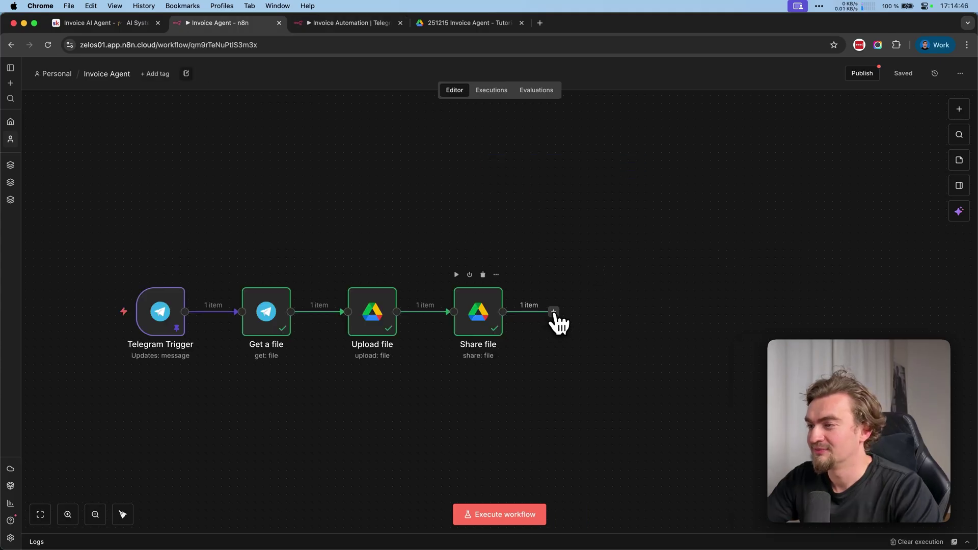
Add a Basic LLM Chain after Share file with its prompt source set to Define below.
click(553, 312)
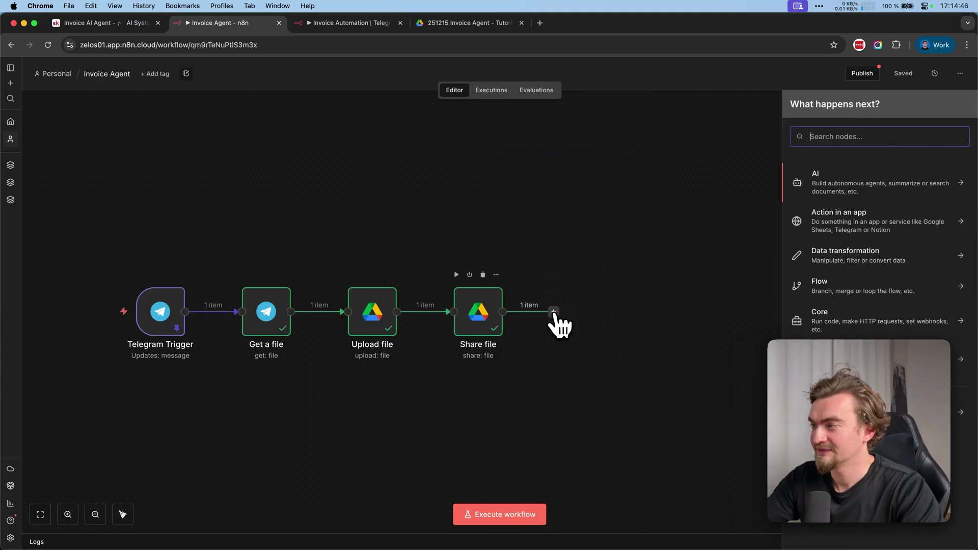
text(llm)
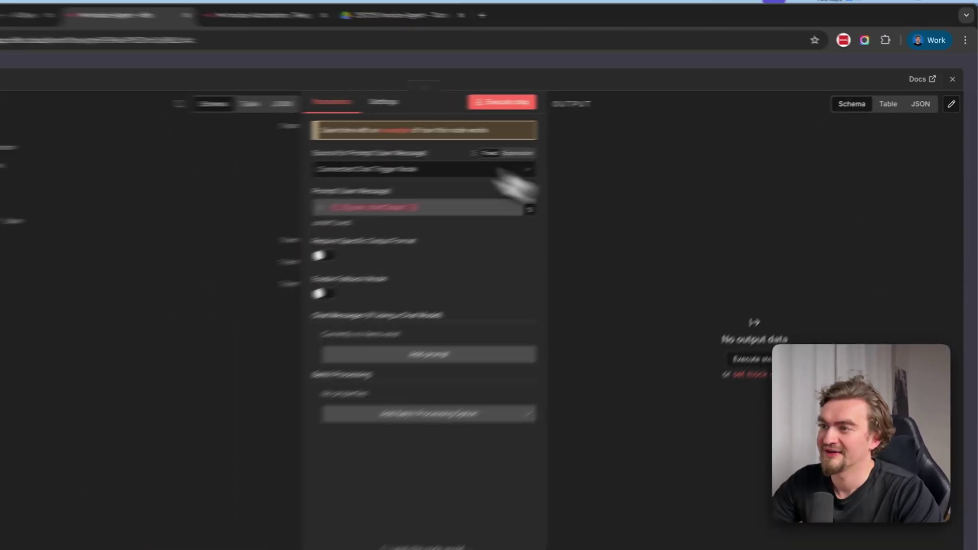
click(444, 163)
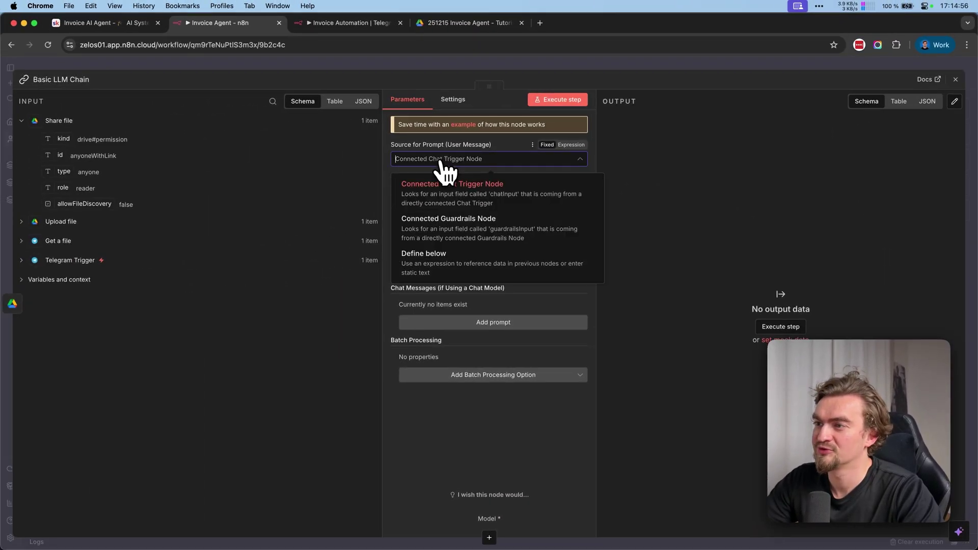
click(433, 256)
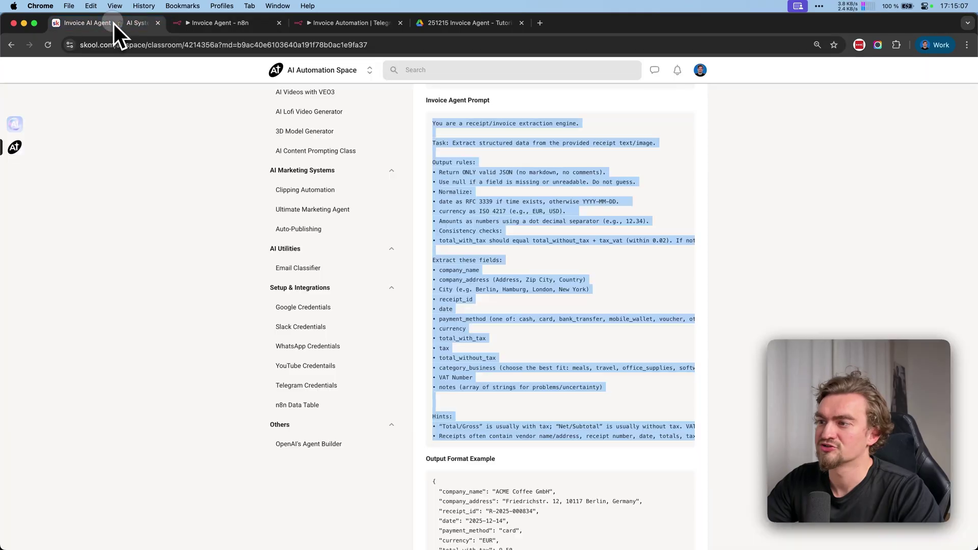
Copy the Invoice Agent Prompt from the lesson and bring it to the prompt field.
right_click(440, 123)
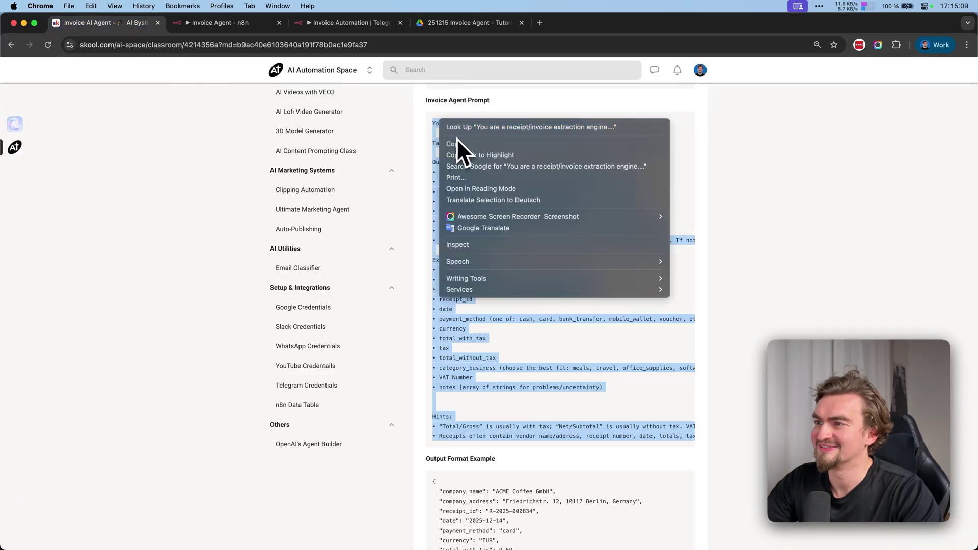
click(460, 142)
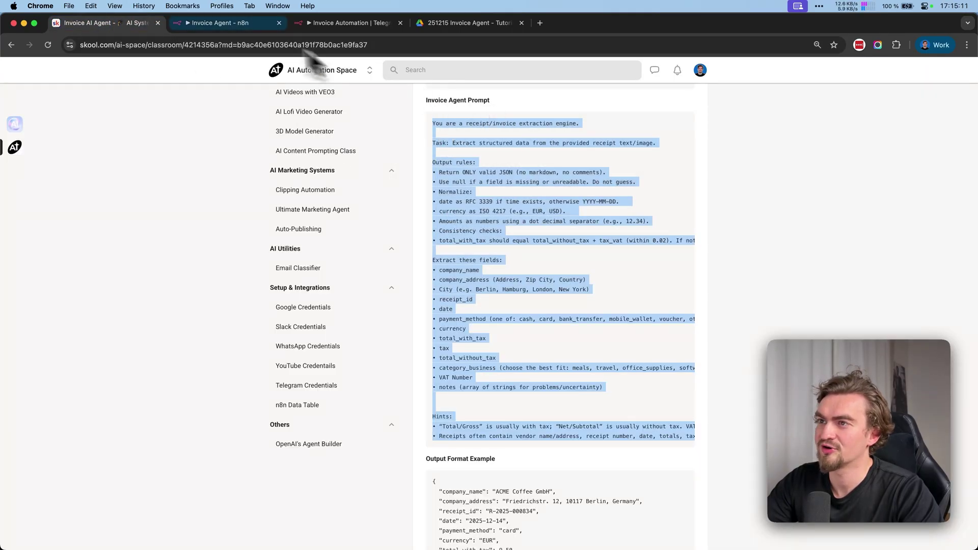
click(229, 29)
right_click(429, 197)
Paste the invoice prompt and add a User Image (URL) message using Upload file's output.
click(453, 267)
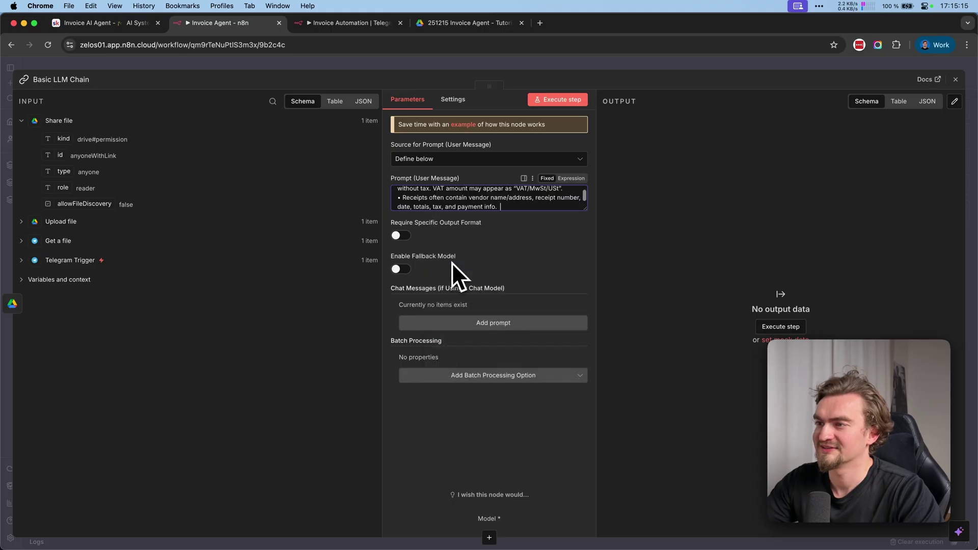
click(498, 334)
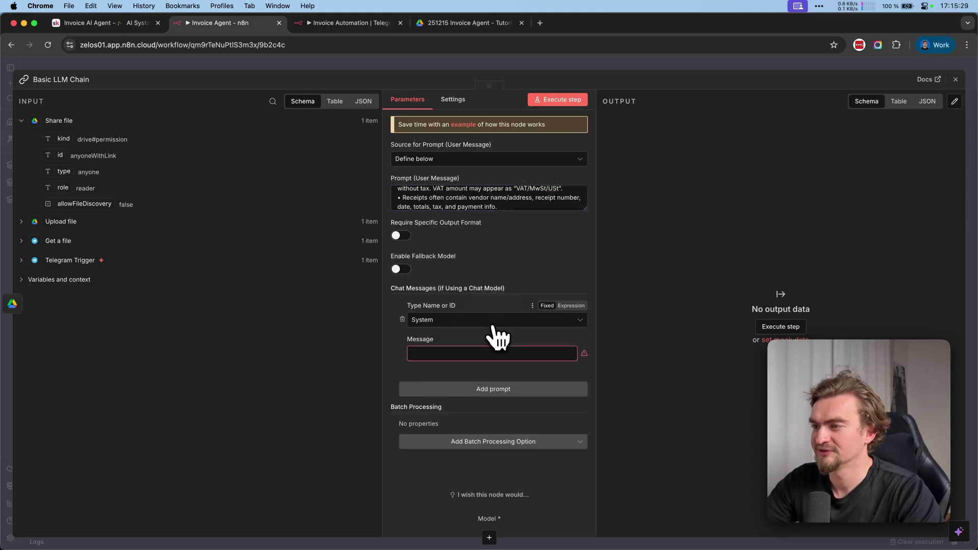
click(435, 384)
click(447, 353)
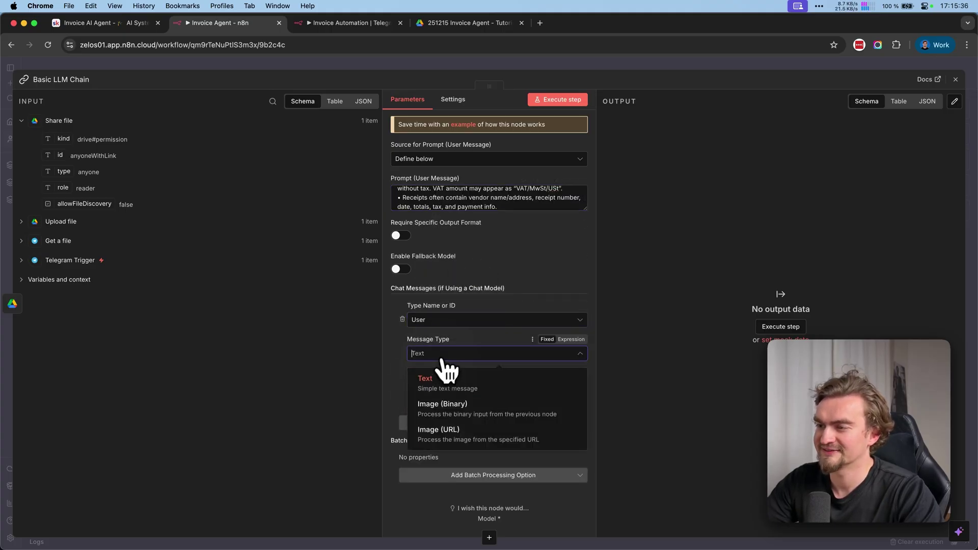
click(463, 435)
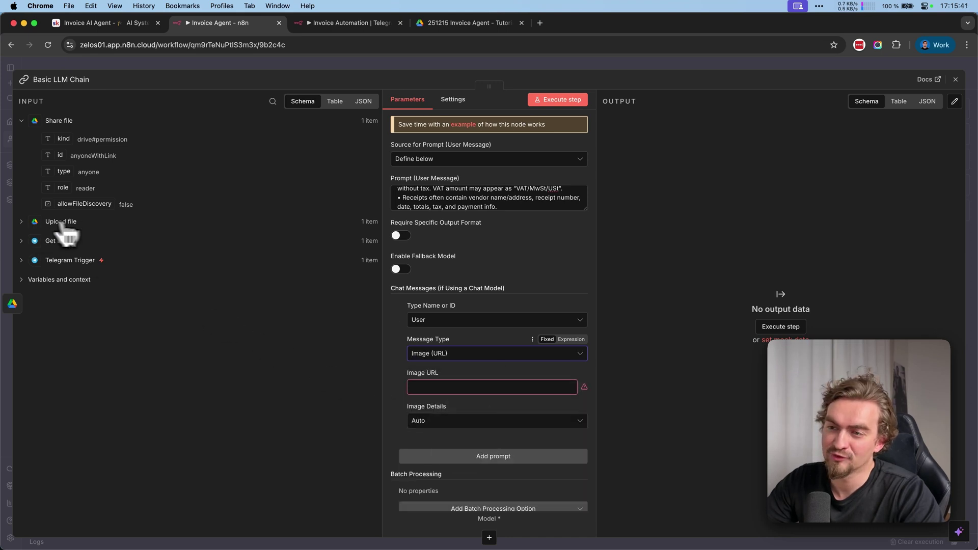
click(25, 222)
scroll(84, 253, down, 2)
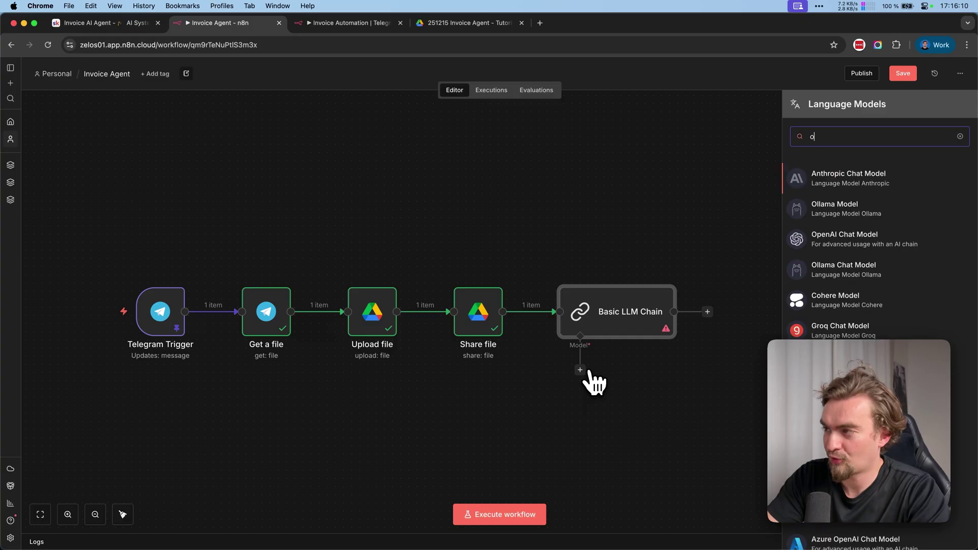
text(penrou)
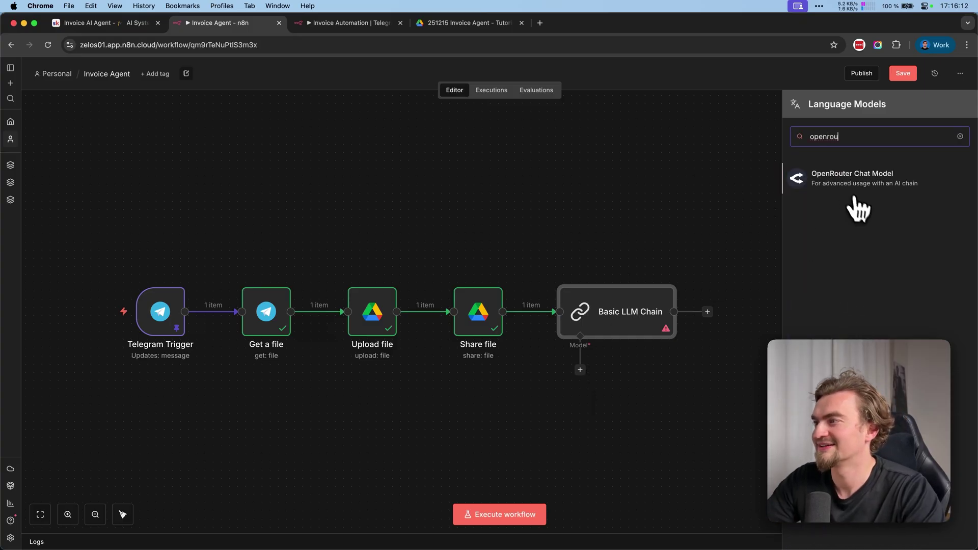
Attach an OpenRouter Chat Model to the chain and start a new OpenRouter credential.
click(887, 183)
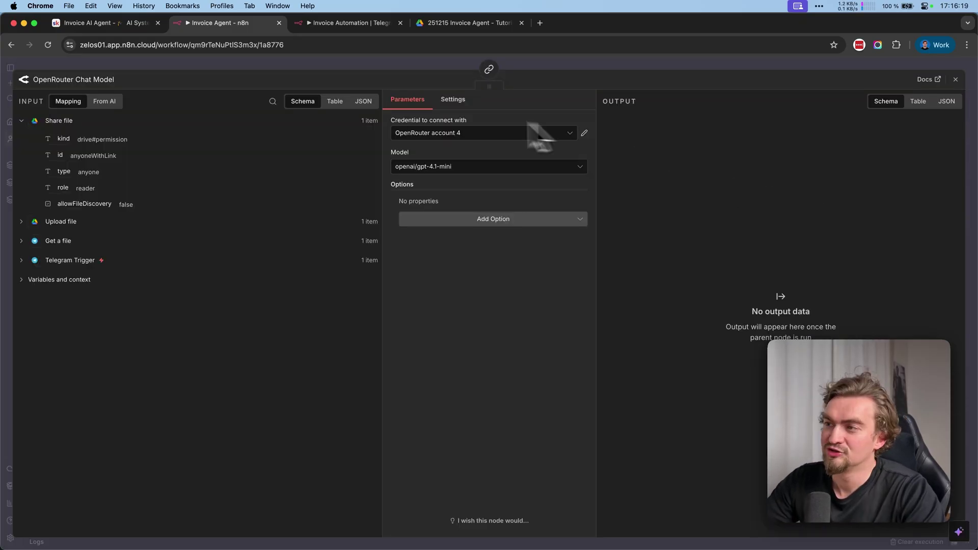
click(447, 144)
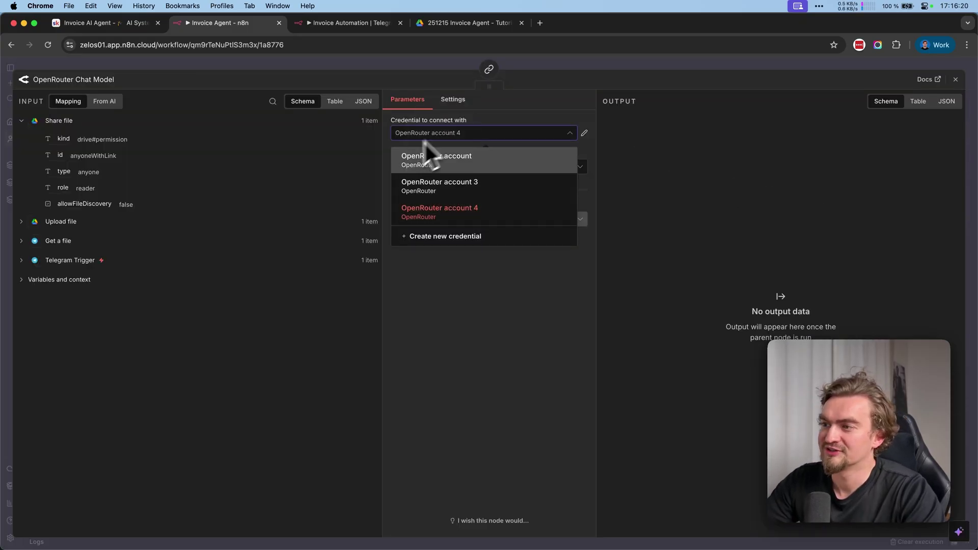
click(469, 248)
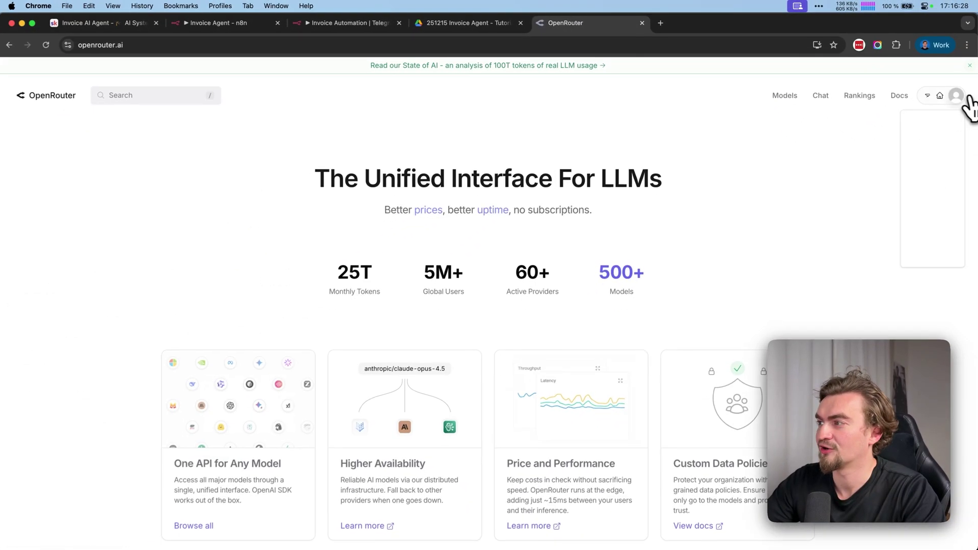
Generate a new API key on OpenRouter's Keys page and copy it.
click(955, 94)
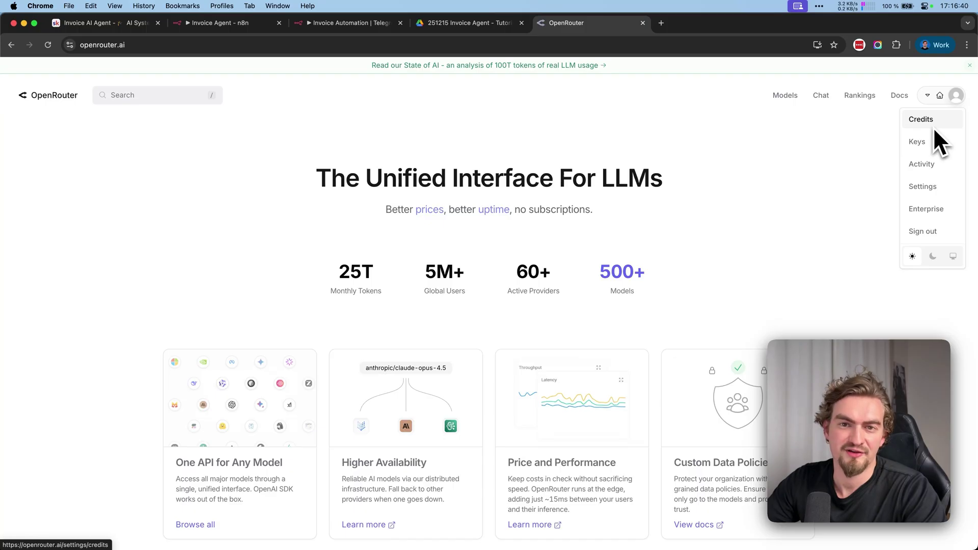
click(926, 144)
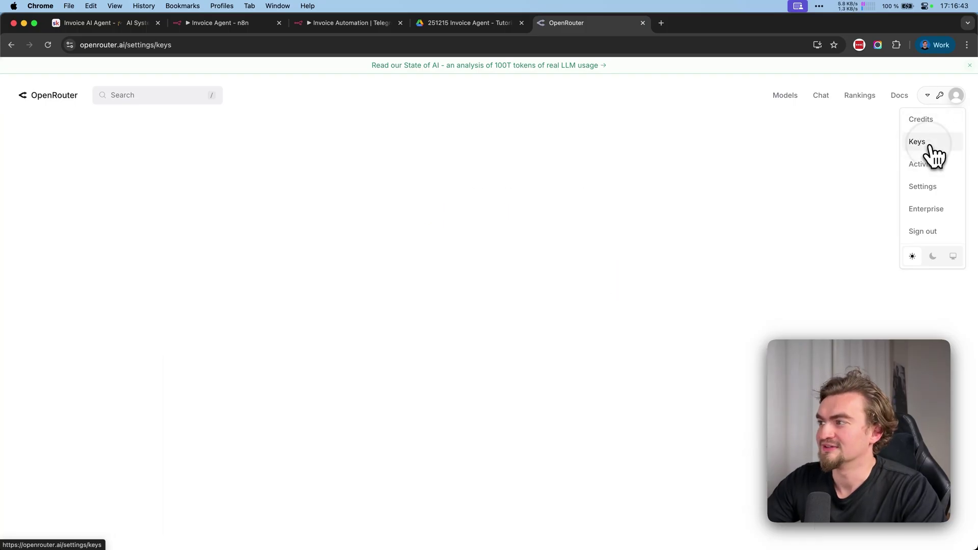
click(711, 180)
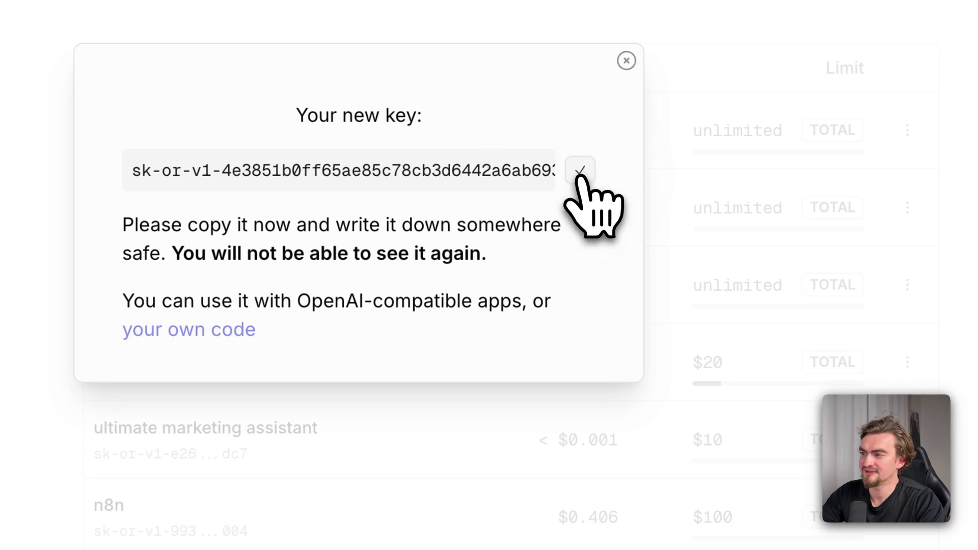
click(579, 172)
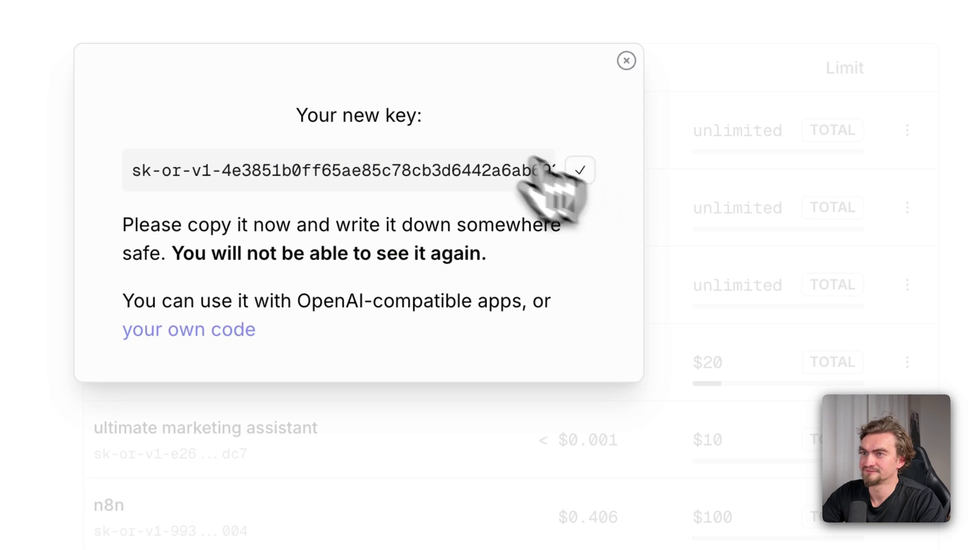
Save the pasted API key in OpenRouter account 5 and keep openai/gpt-4.1-mini as the model.
click(382, 73)
click(336, 252)
key(super+v)
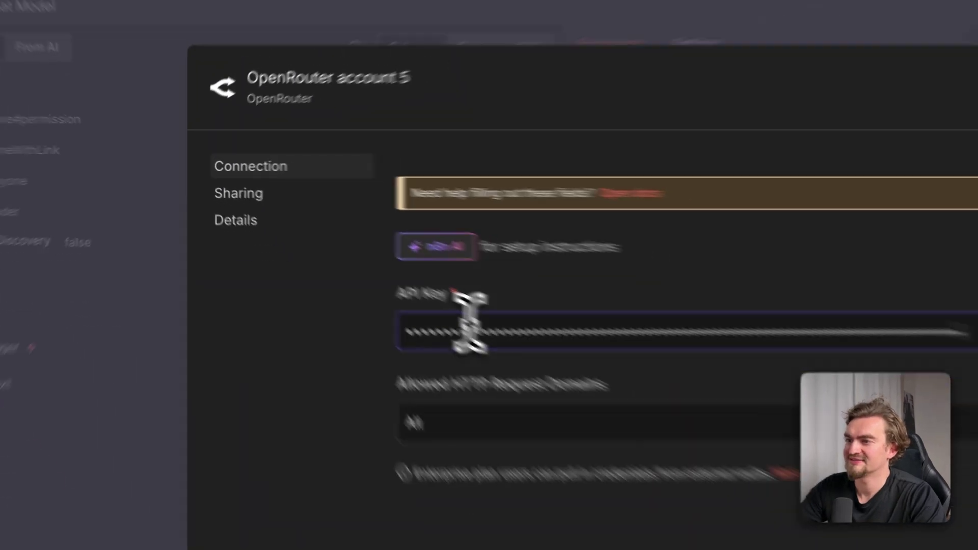
click(740, 123)
click(778, 120)
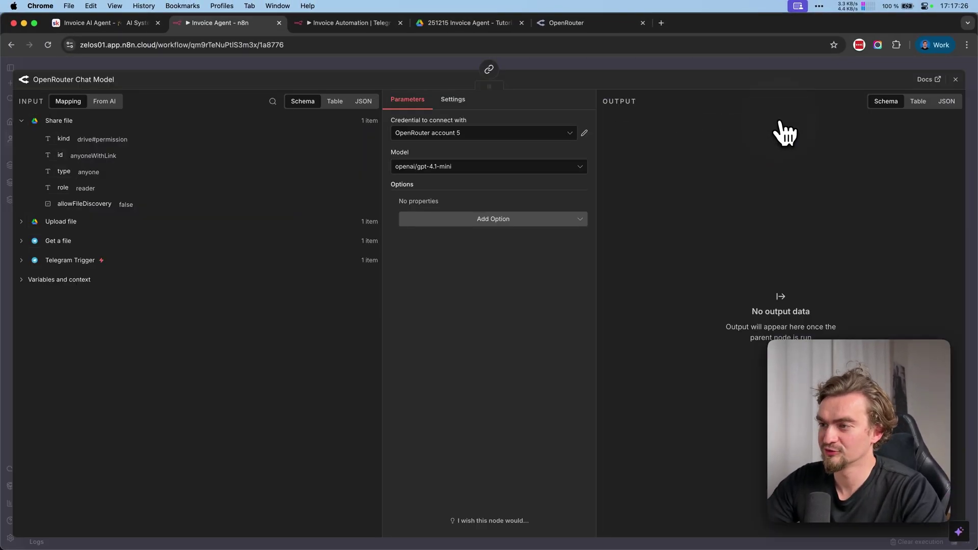
click(457, 173)
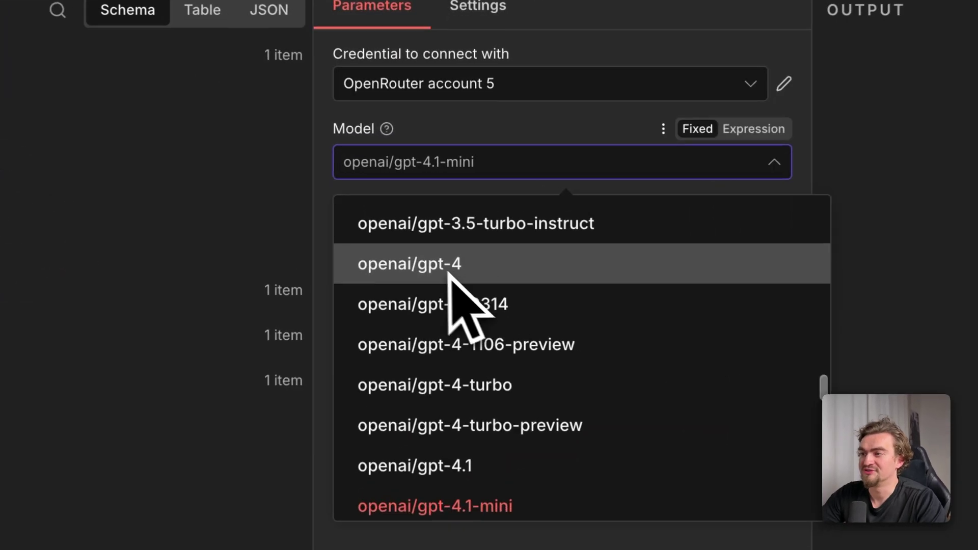
scroll(451, 216, up, 5)
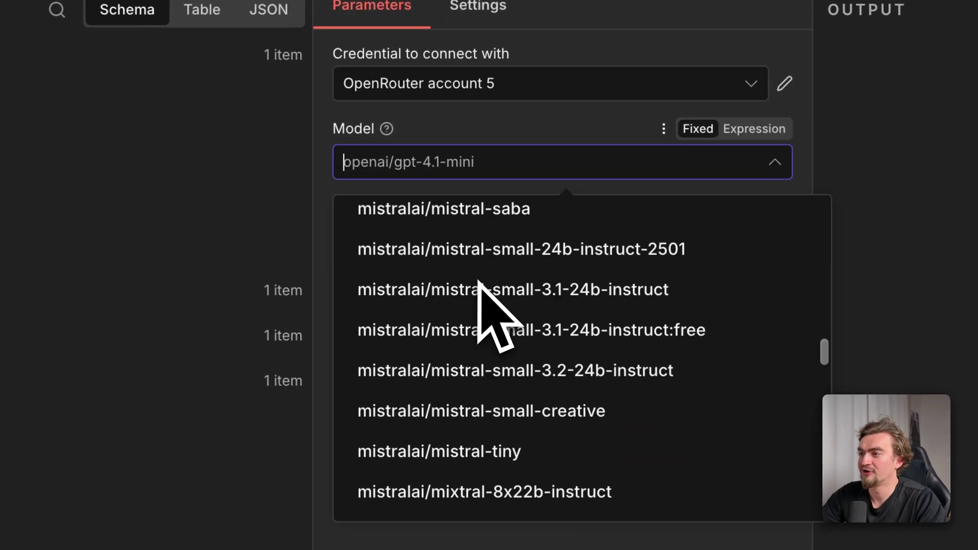
scroll(481, 295, down, 10)
scroll(492, 306, down, 10)
scroll(492, 306, down, 10)
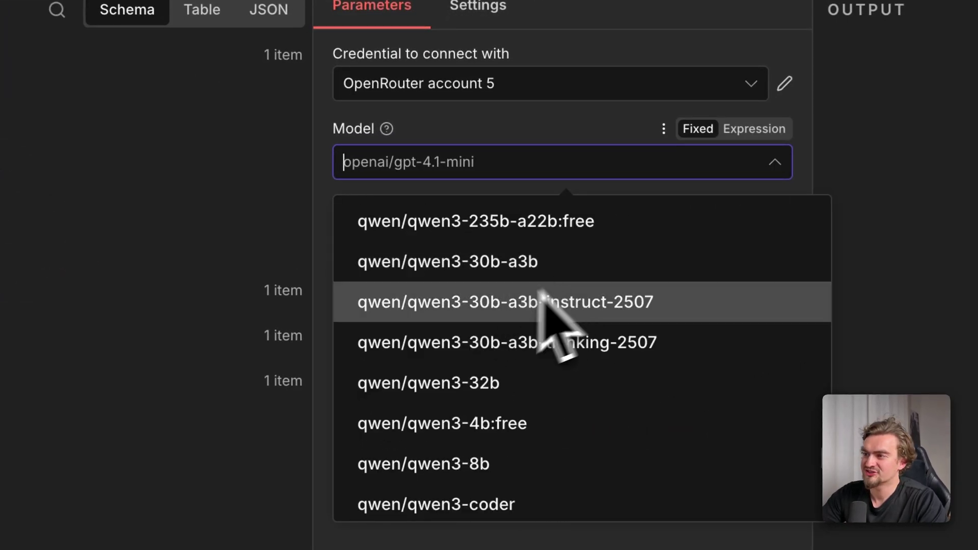
scroll(548, 321, down, 5)
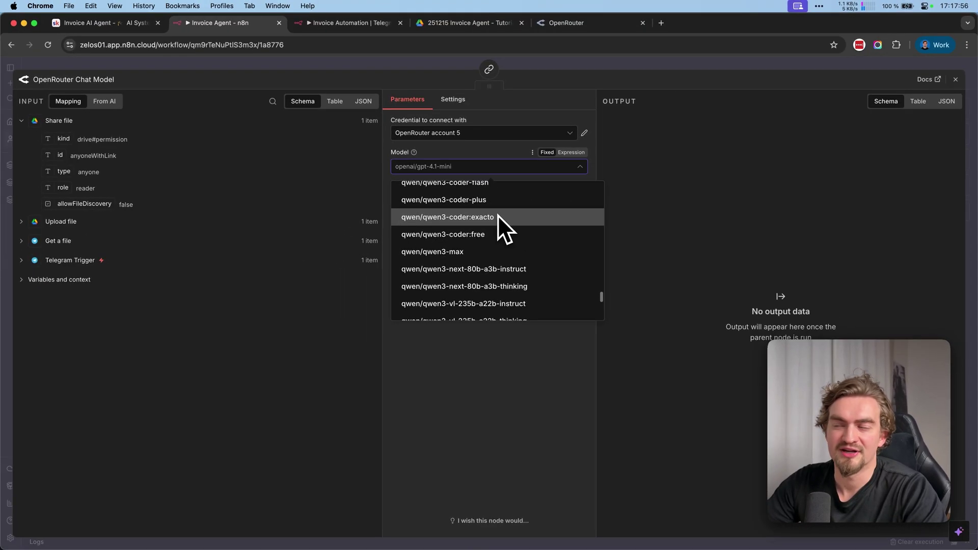
key(Escape)
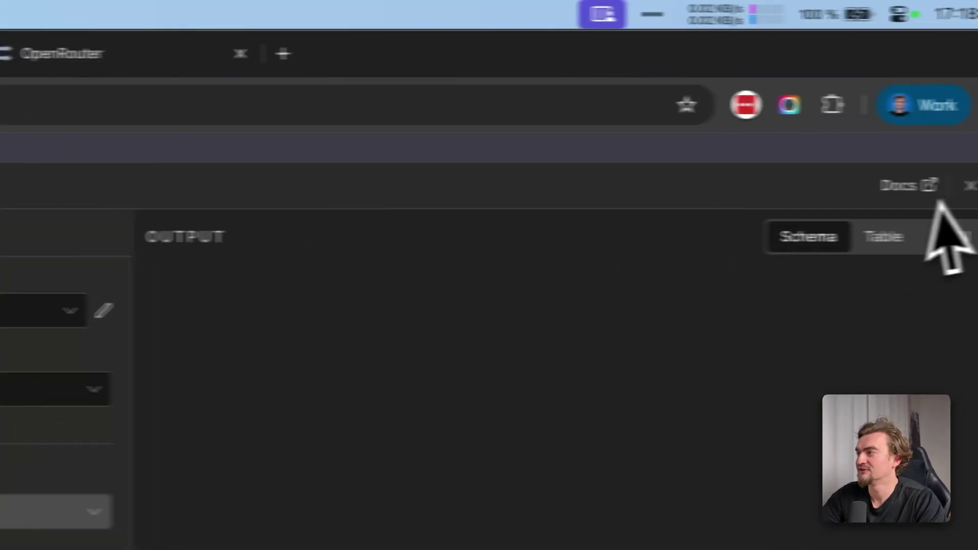
click(965, 105)
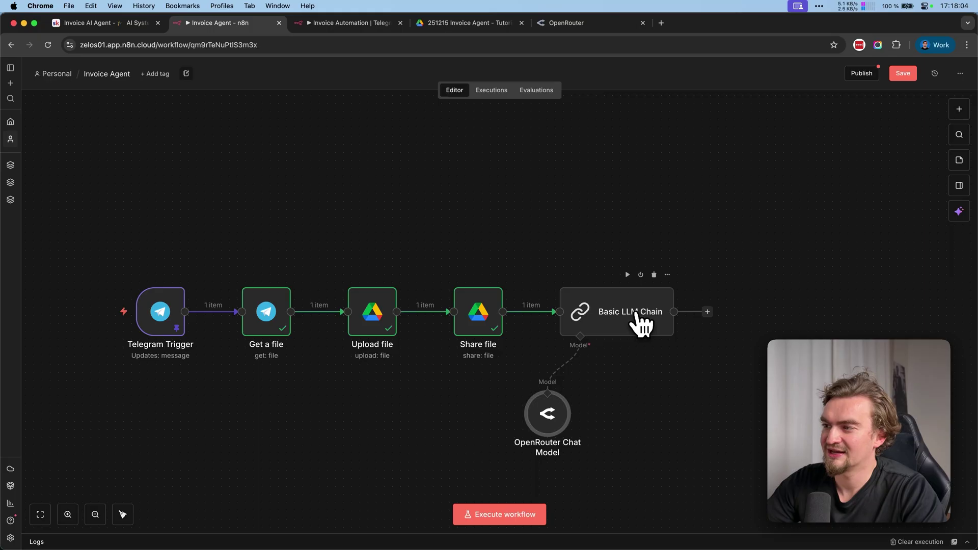
Turn on Require Specific Output Format in the Basic LLM Chain settings.
double_click(636, 314)
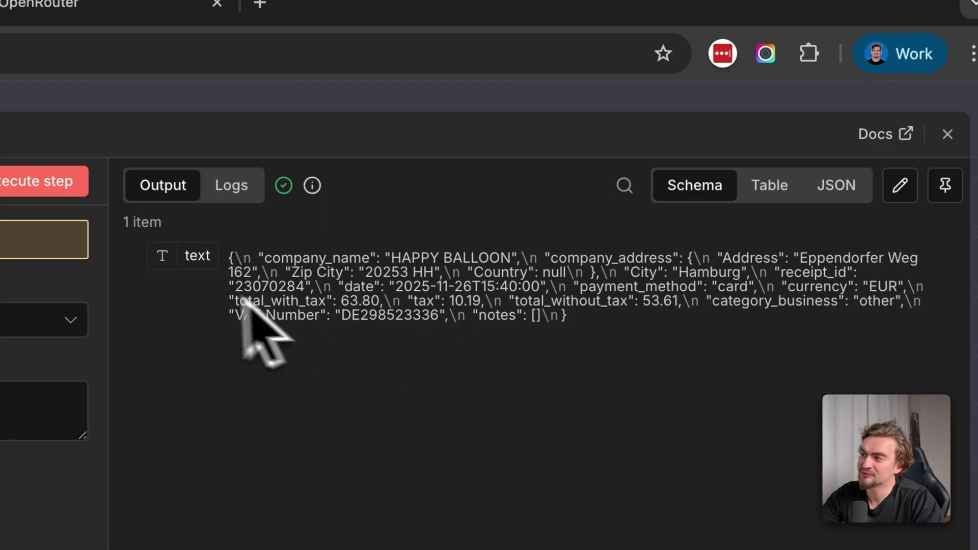
triple_click(314, 281)
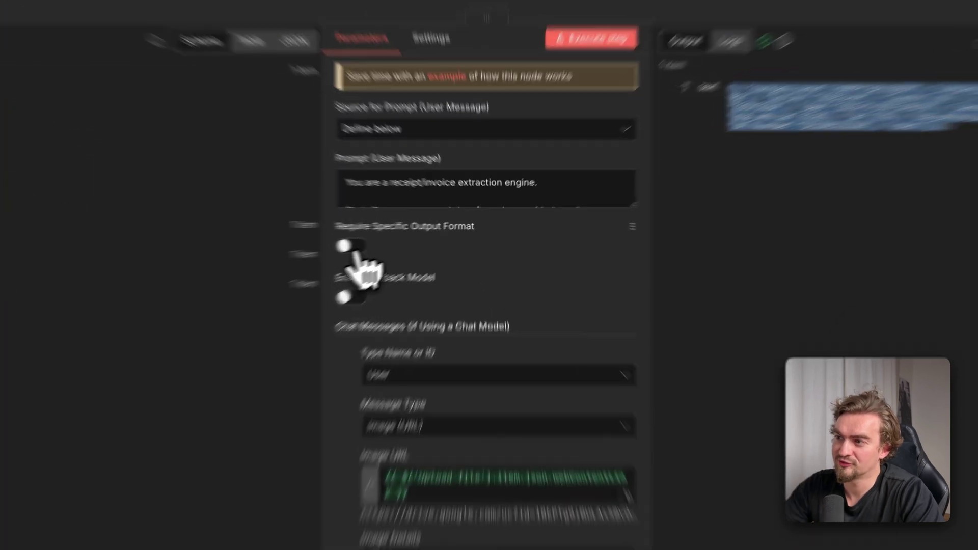
click(397, 235)
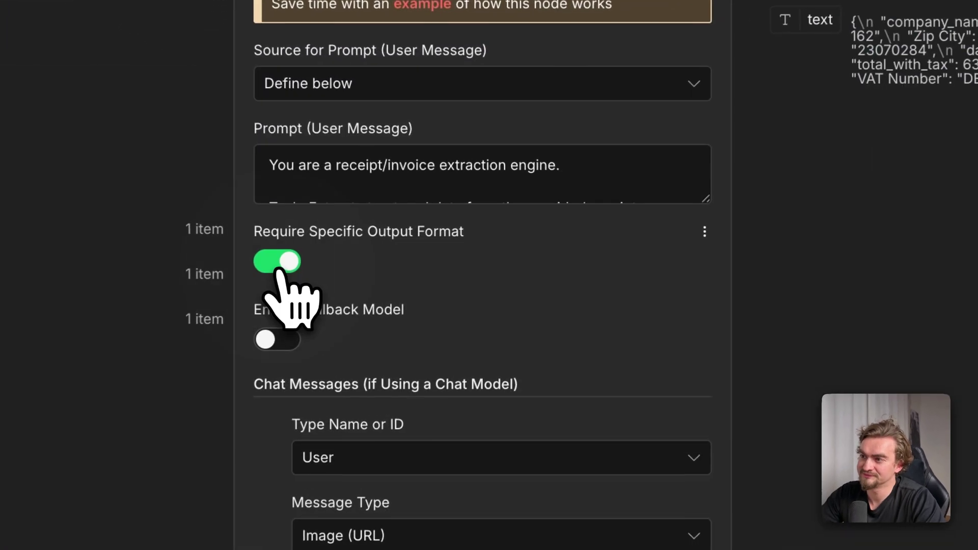
click(955, 79)
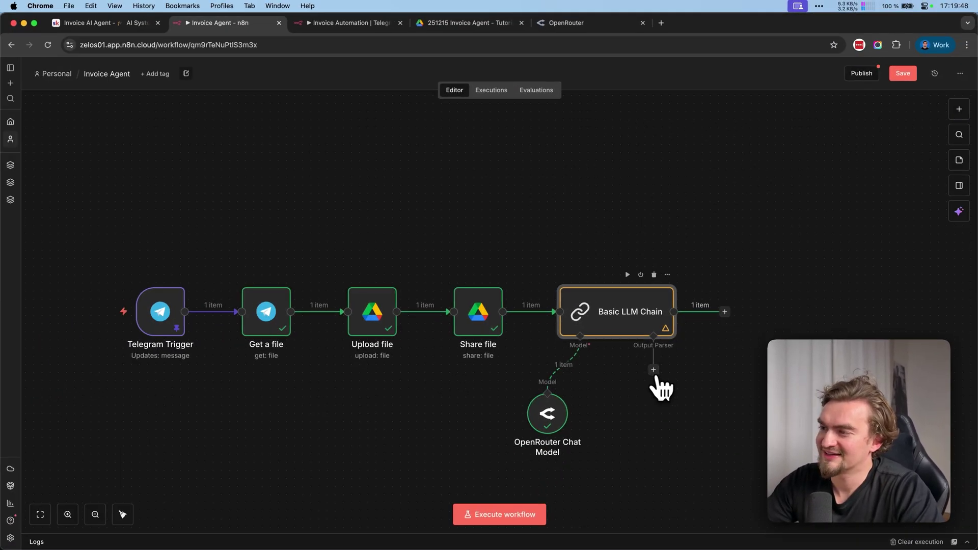
Add a Structured Output Parser using the course's invoice output example as its JSON Example.
click(654, 370)
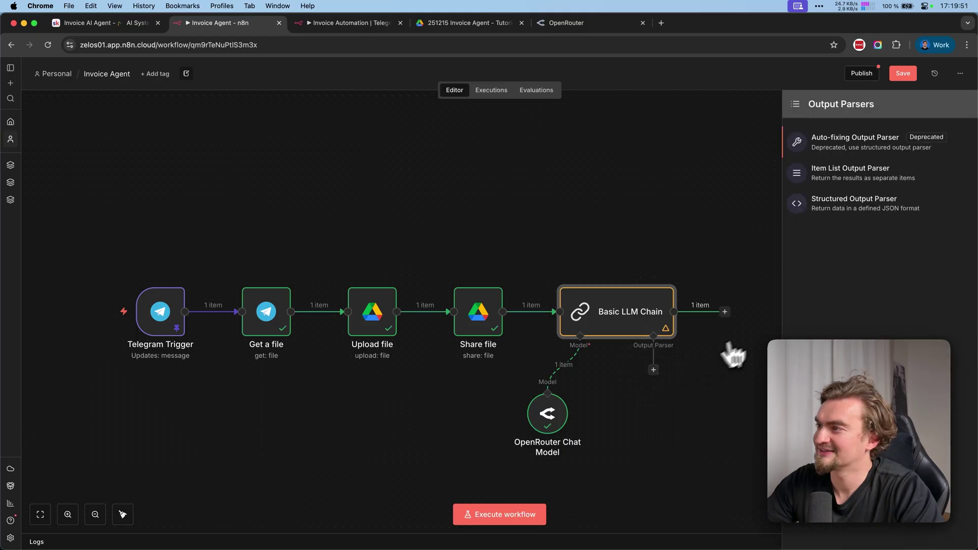
click(901, 208)
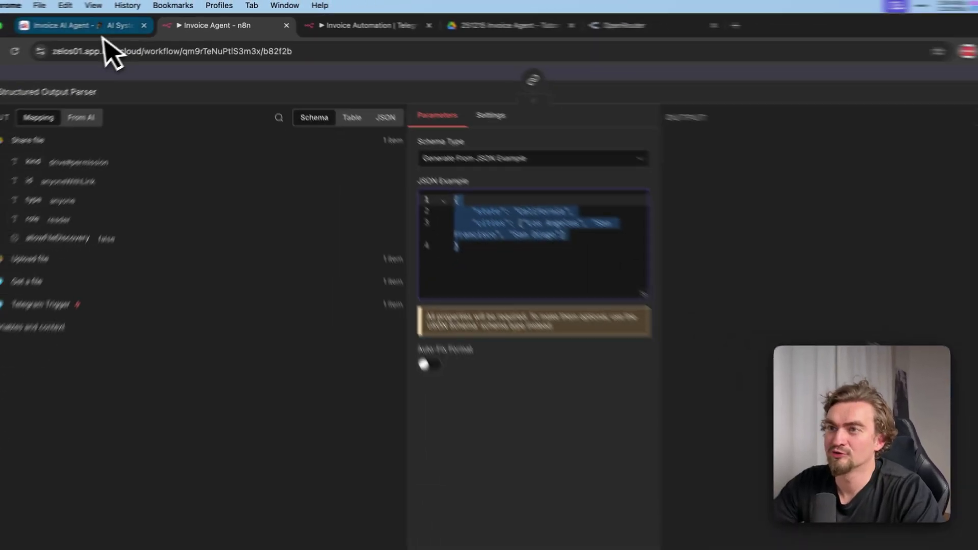
click(99, 23)
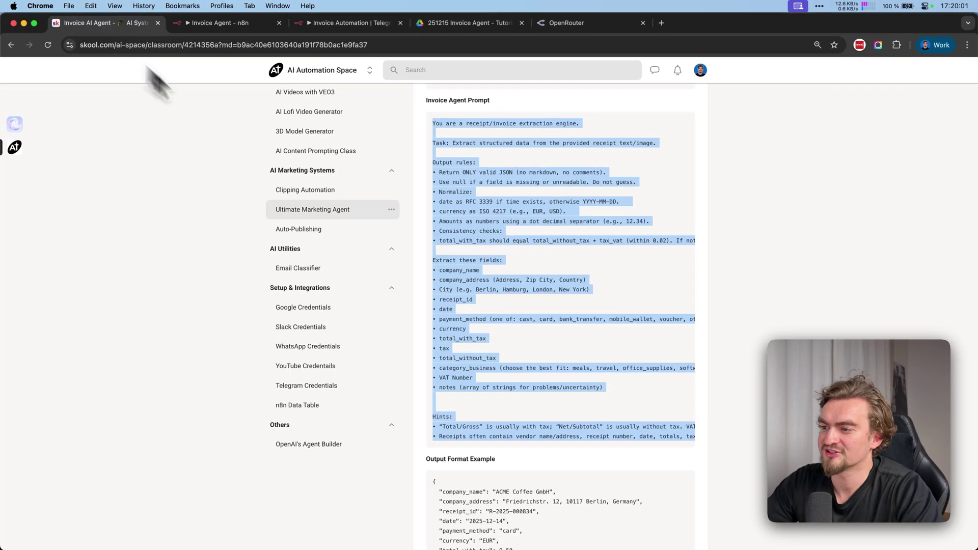
scroll(439, 245, down, 5)
drag(434, 288, 499, 423)
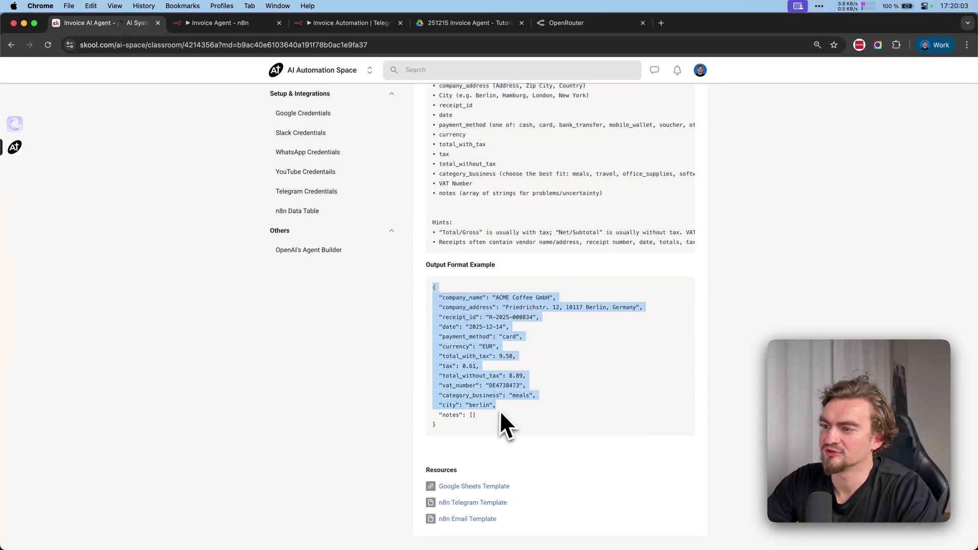
key(super+c)
key(ctrl+Tab)
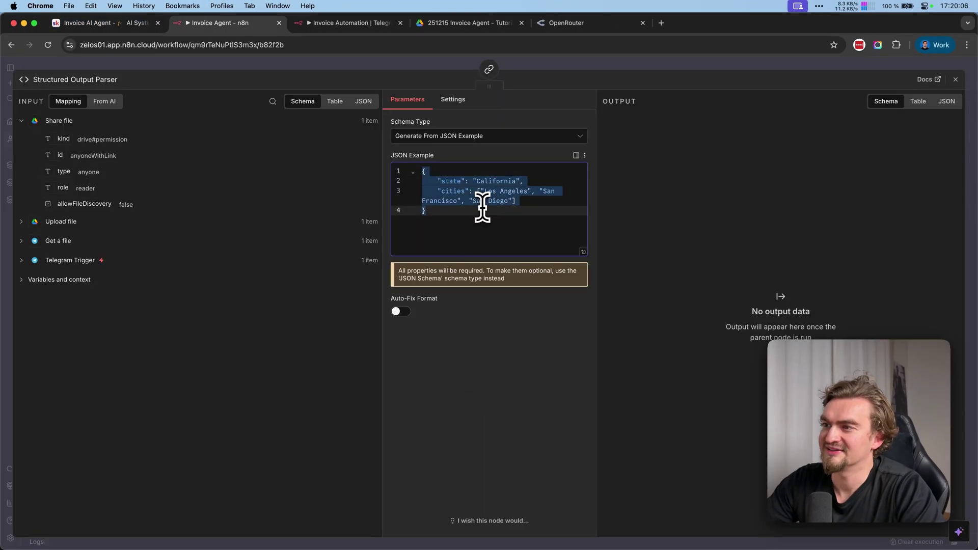
key(super+v)
click(957, 86)
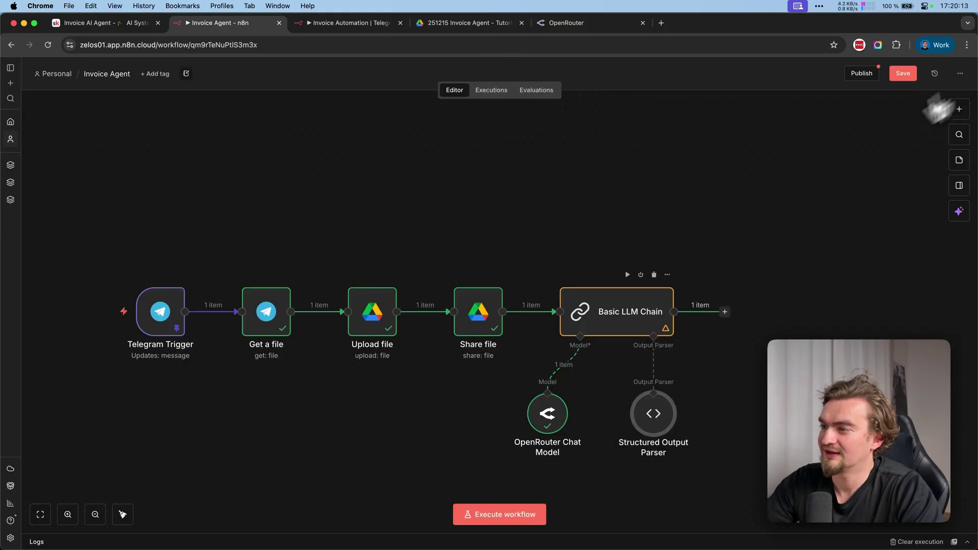
Rerun the Basic LLM Chain to produce structured invoice fields.
double_click(624, 320)
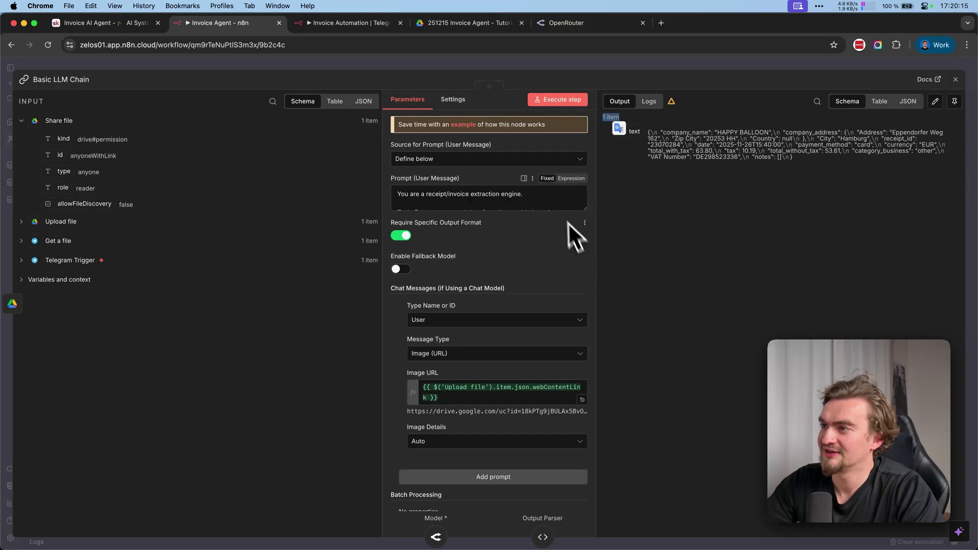
click(555, 108)
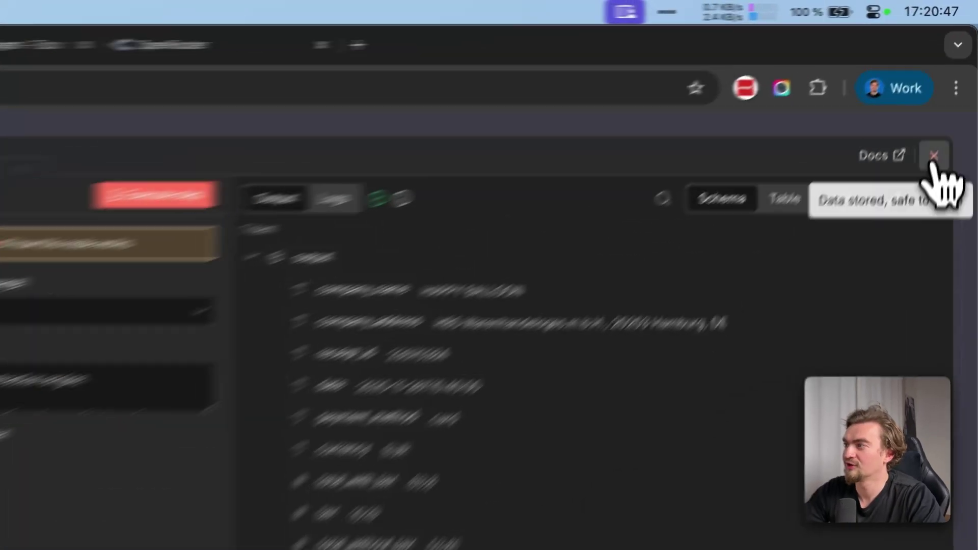
click(955, 79)
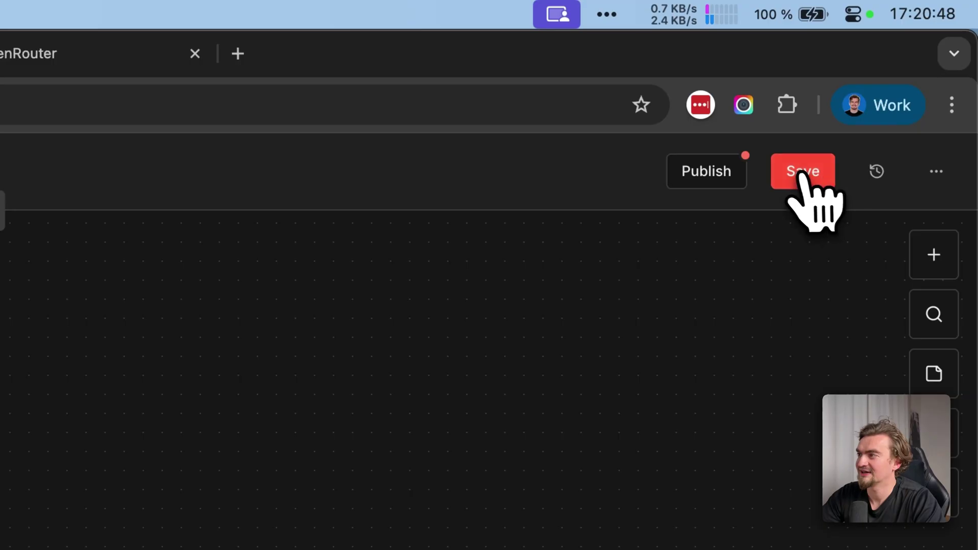
Save the workflow and inspect the Add Invoice to Sheet and Confirm Processing nodes.
click(903, 73)
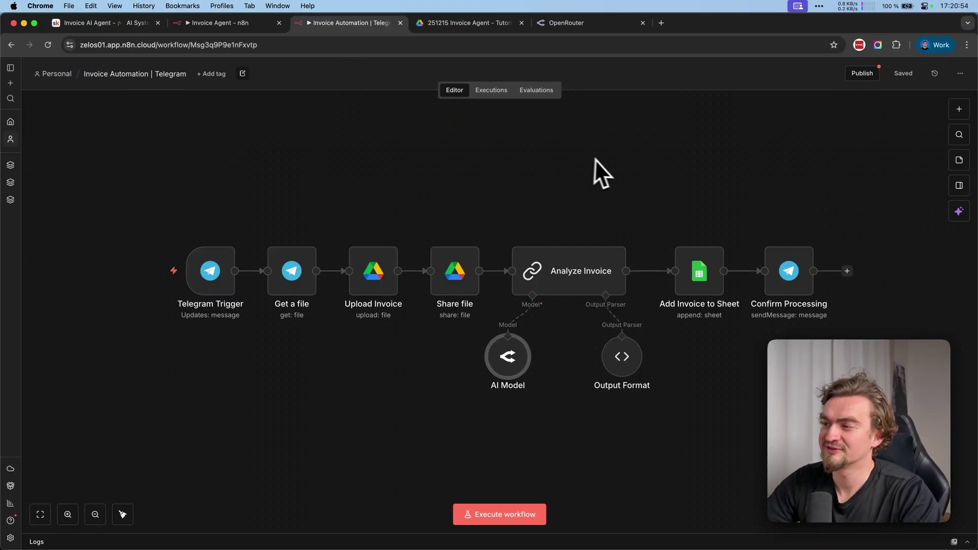
drag(627, 170, 733, 334)
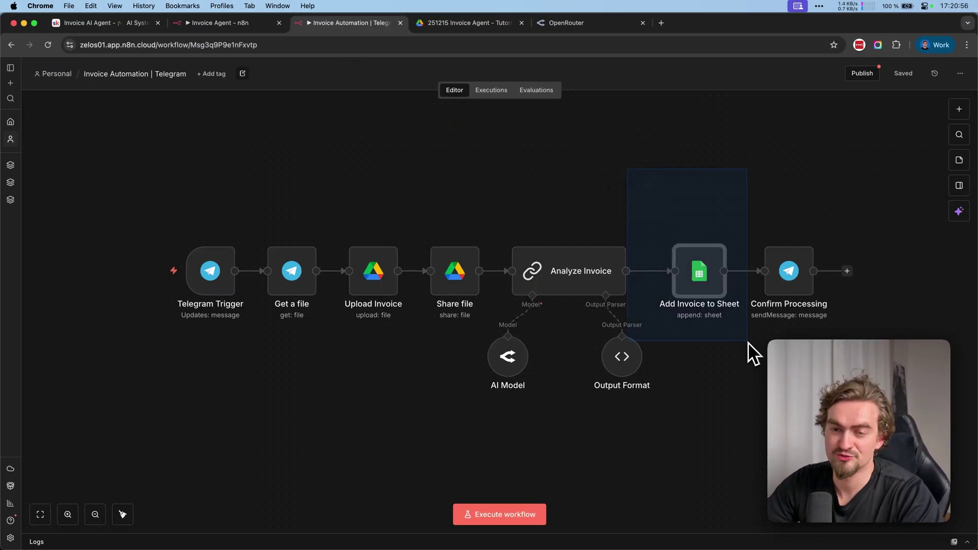
drag(748, 193, 867, 337)
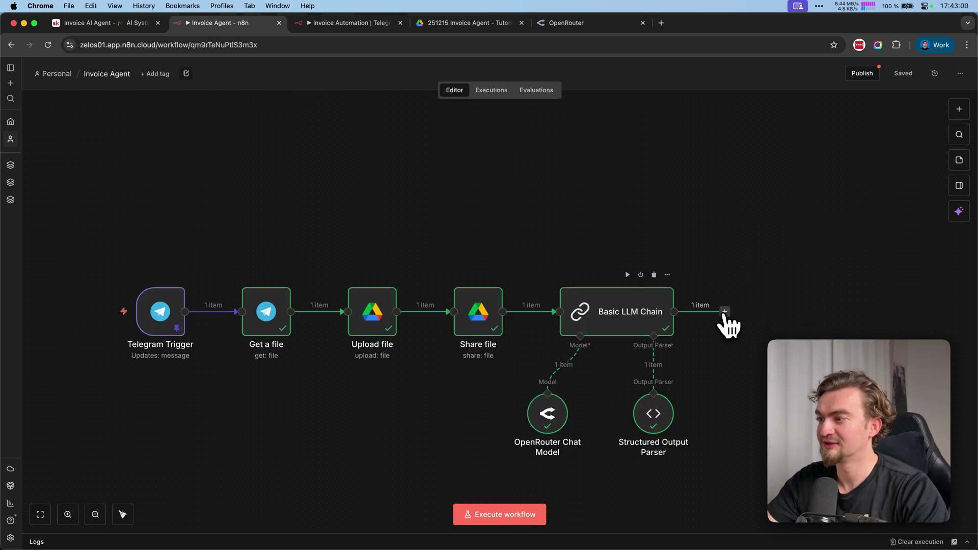
Add a Google Sheets Append row in sheet step after the LLM chain.
click(725, 312)
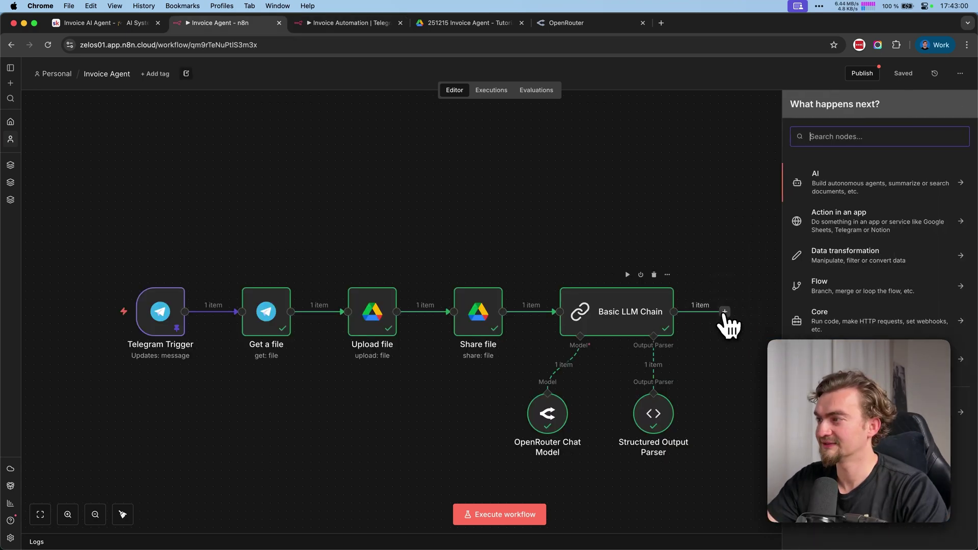
text(shee)
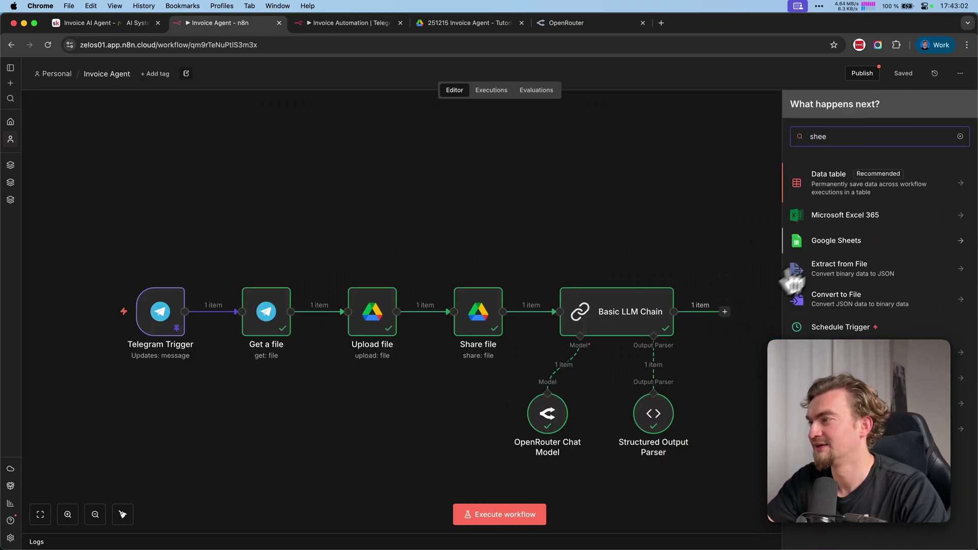
click(829, 253)
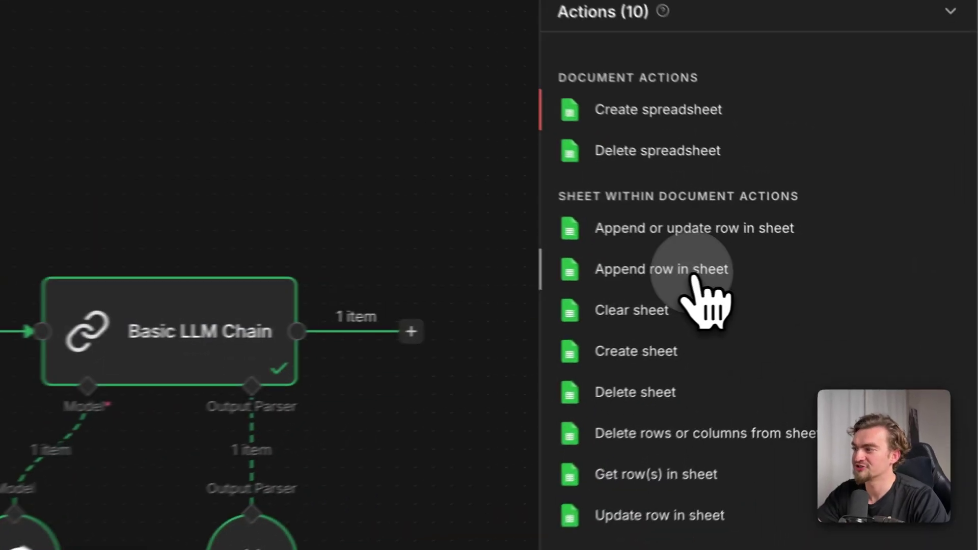
click(839, 292)
Connect the Google Sheets account credential and identify the Document By URL.
click(525, 134)
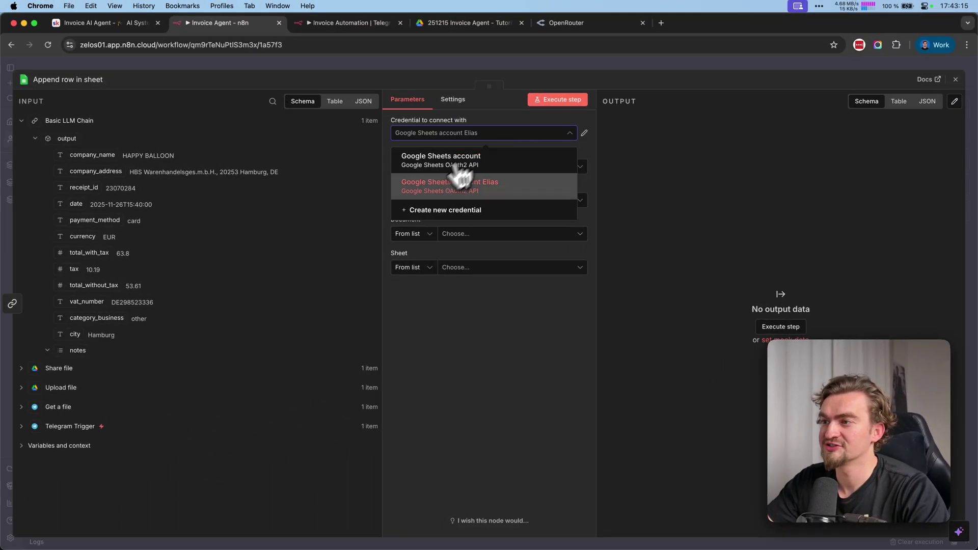
click(459, 211)
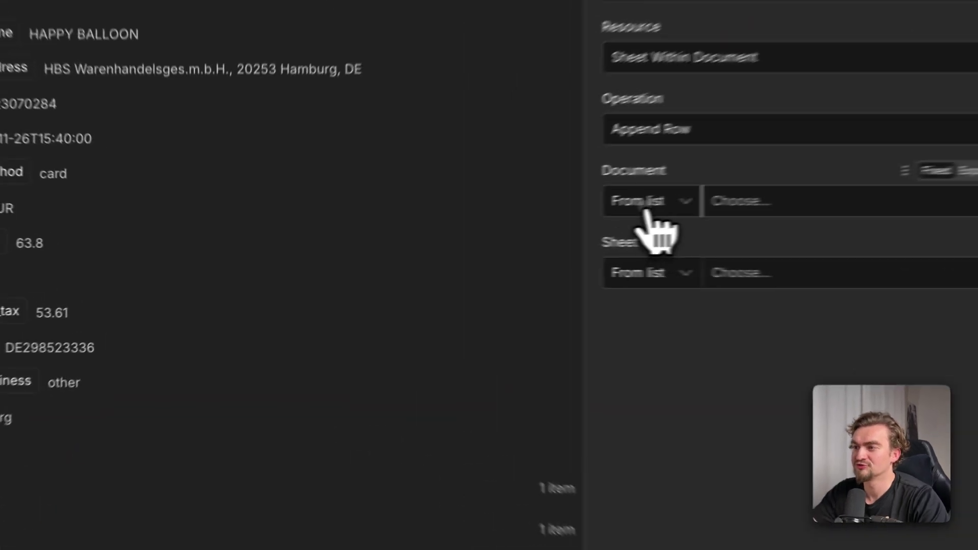
click(413, 233)
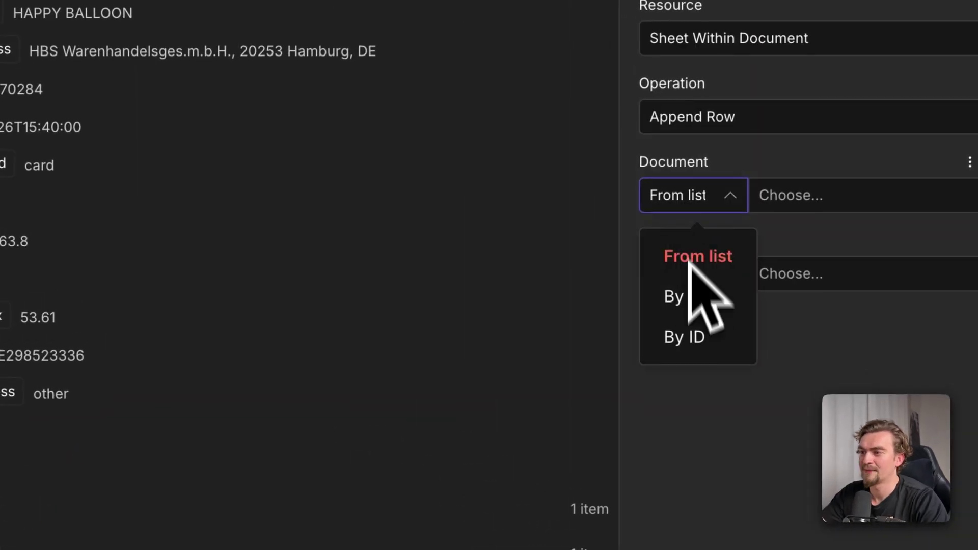
click(412, 270)
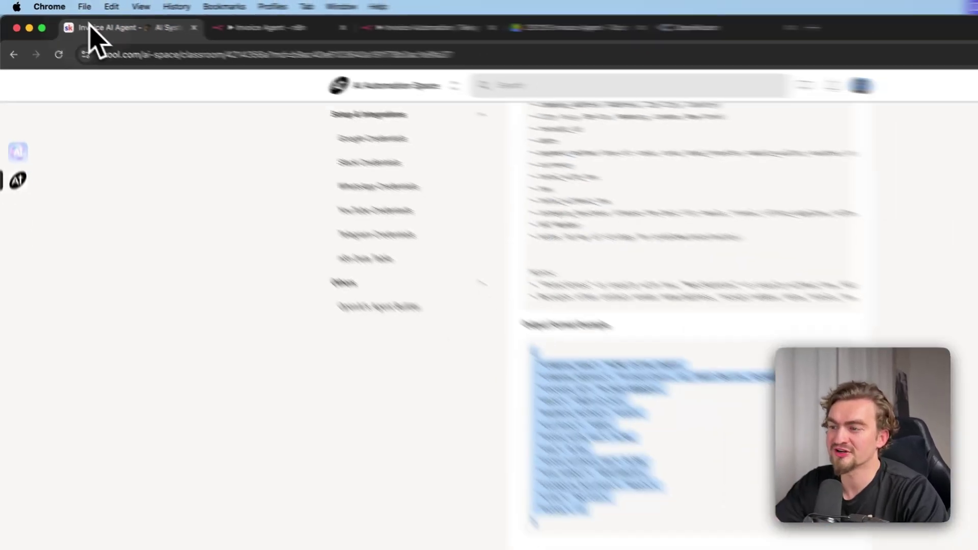
Copy the Business Spending template and take the copy's URL back to n8n.
click(518, 368)
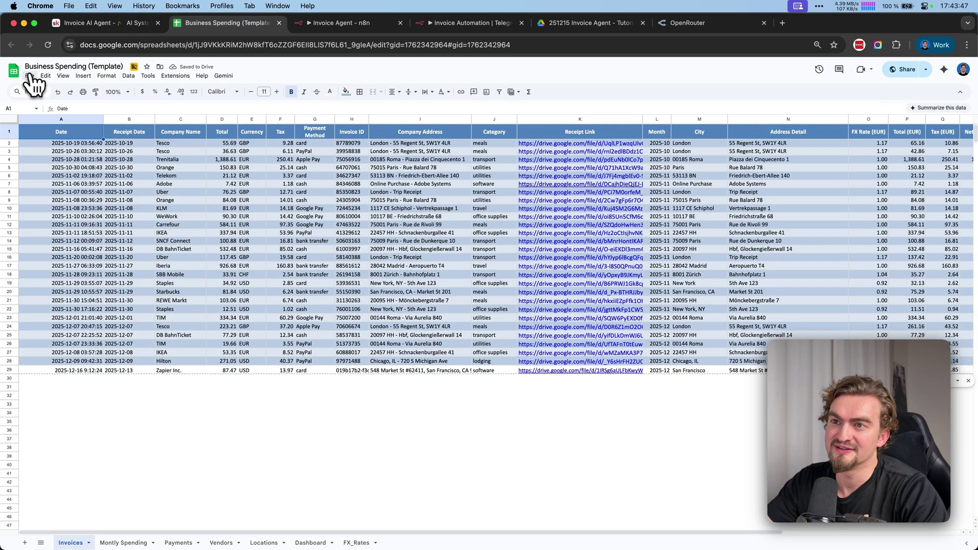
click(33, 75)
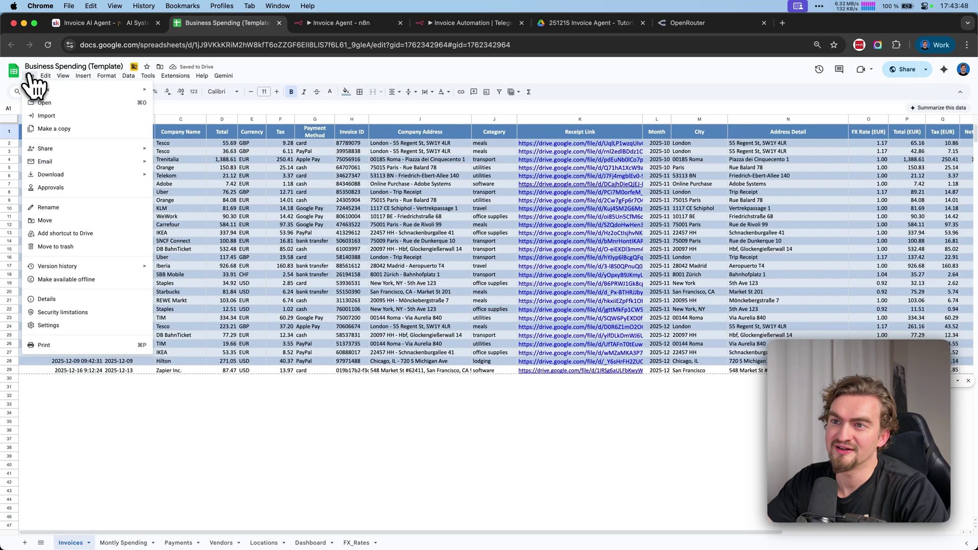
click(56, 129)
click(543, 387)
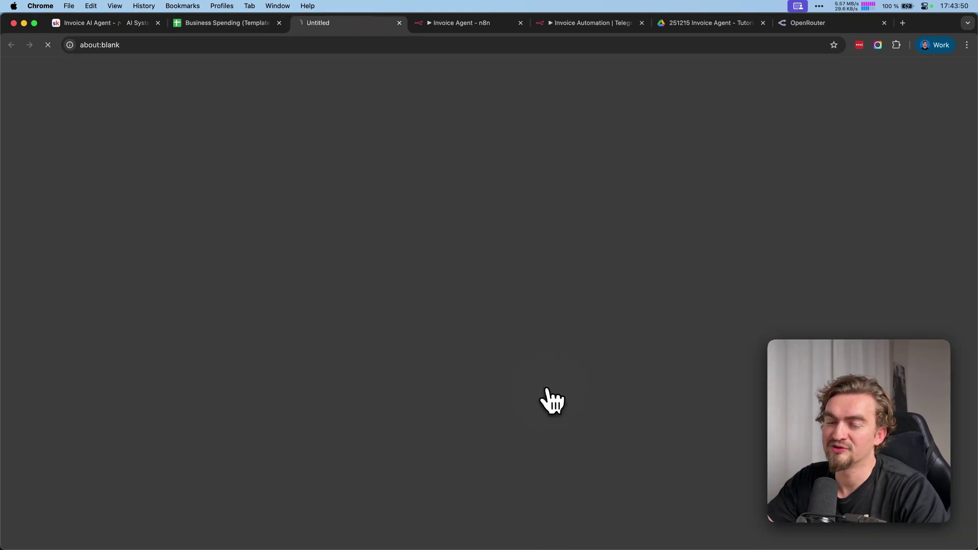
click(305, 46)
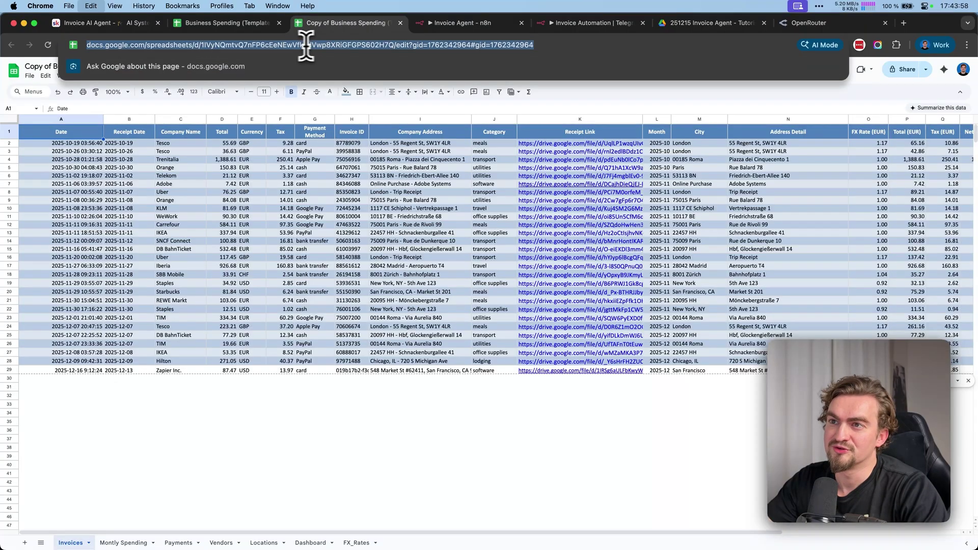
click(429, 25)
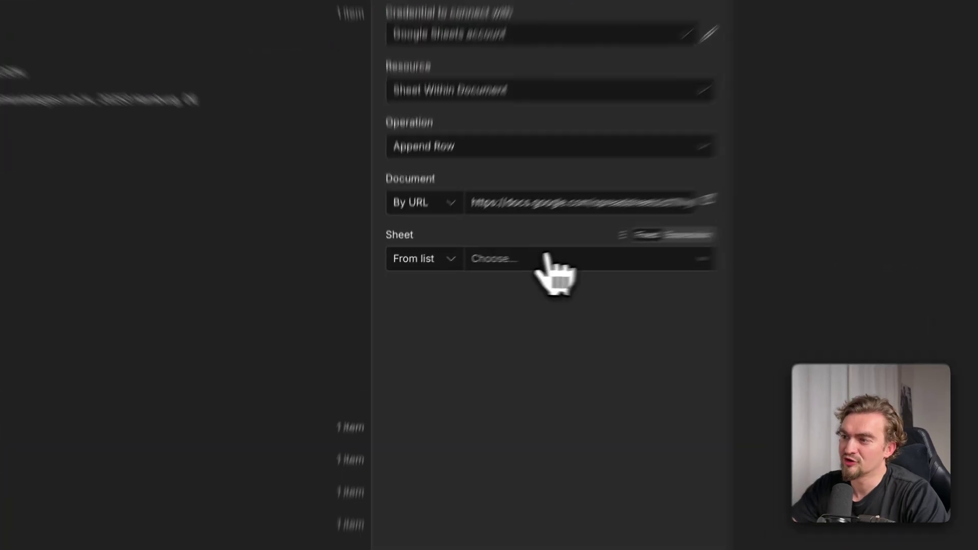
Choose the Invoices sheet, check its columns, and make Date an expression.
click(493, 269)
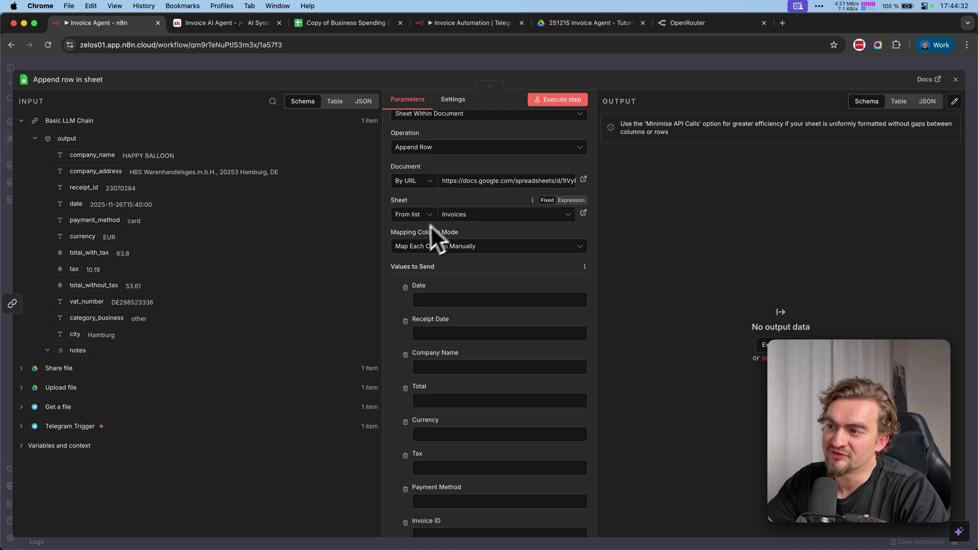
click(342, 23)
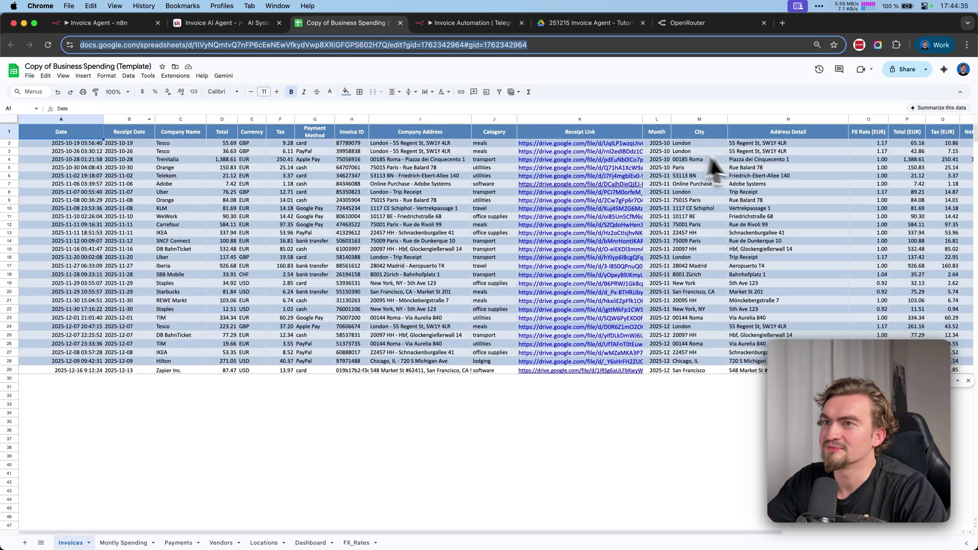
click(128, 29)
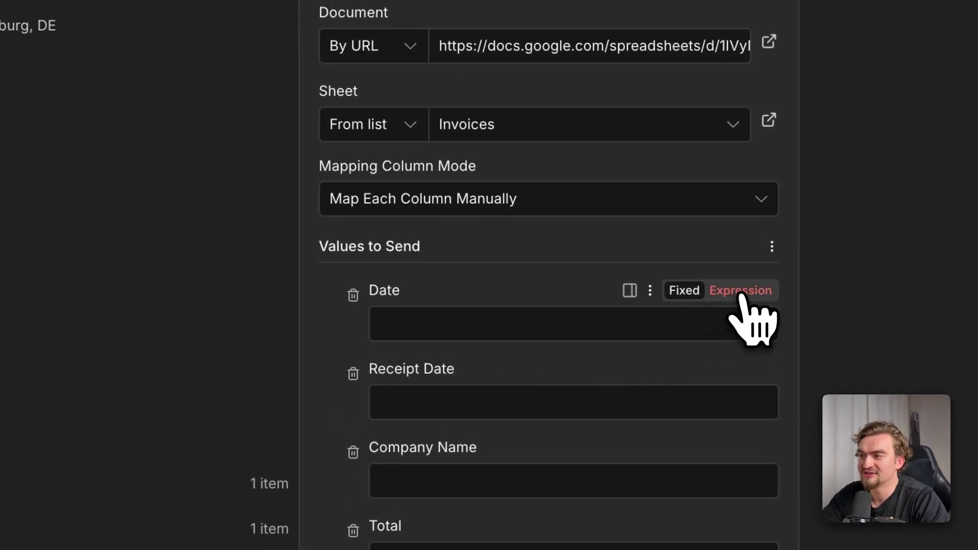
click(742, 291)
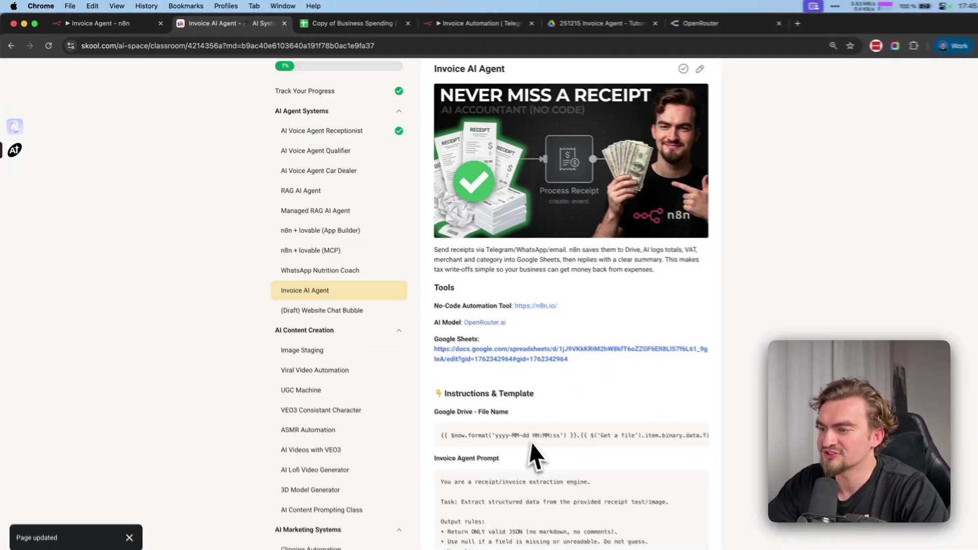
scroll(533, 453, down, 15)
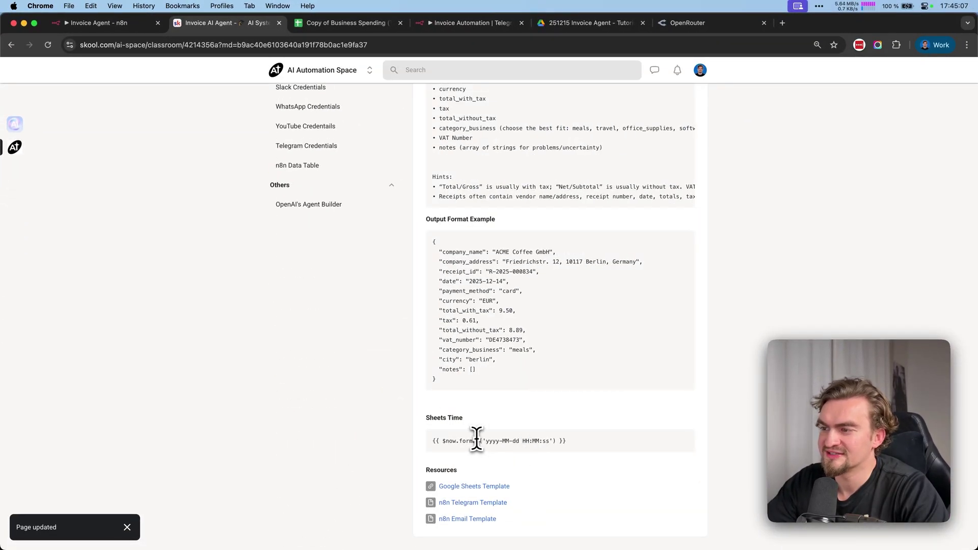
Map Date to the time formula, Total to total_with_tax, Receipt Link to the view link.
triple_click(477, 440)
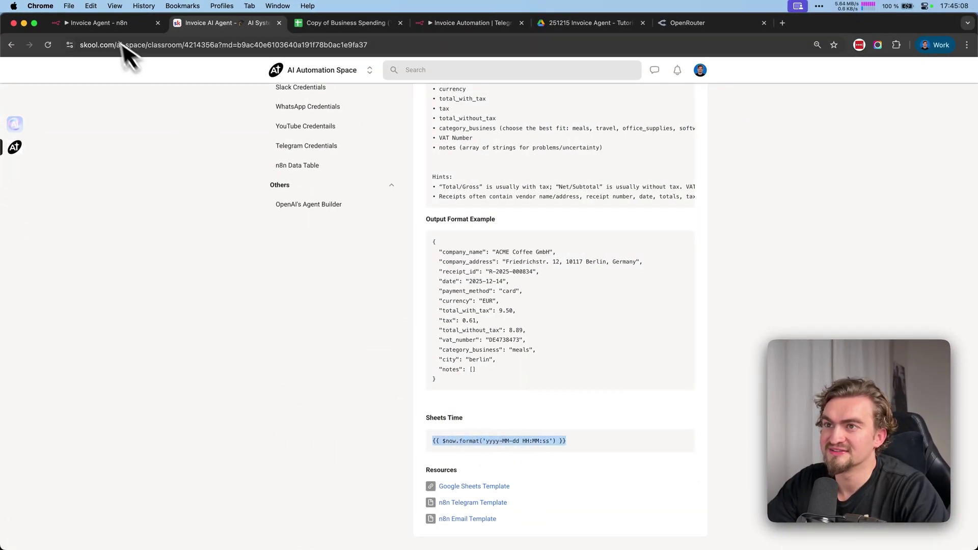
click(112, 24)
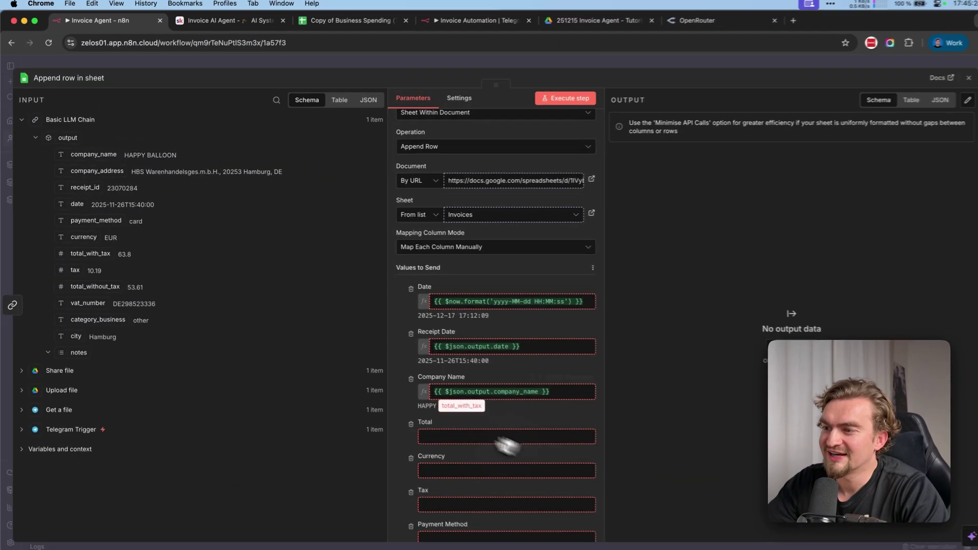
drag(208, 332, 490, 431)
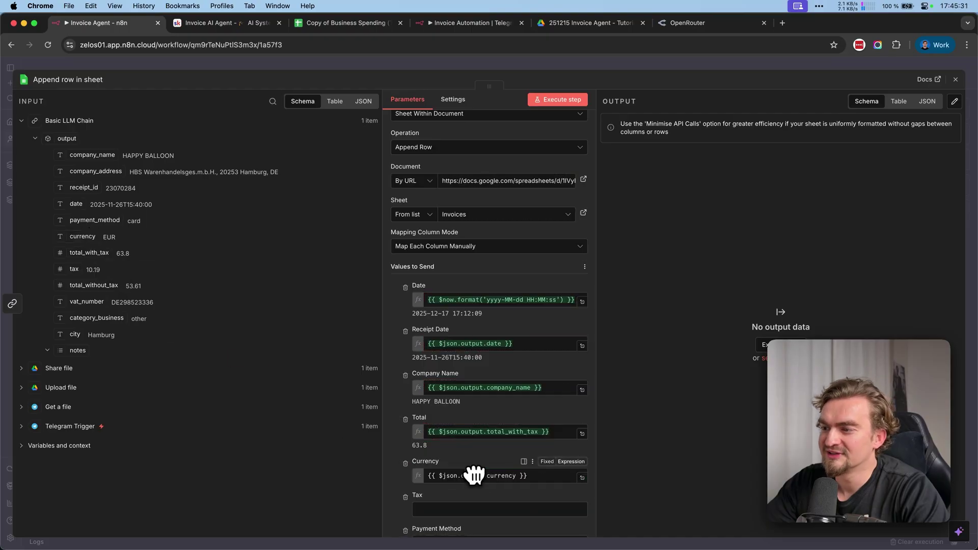
drag(90, 238, 474, 473)
scroll(470, 367, down, 1)
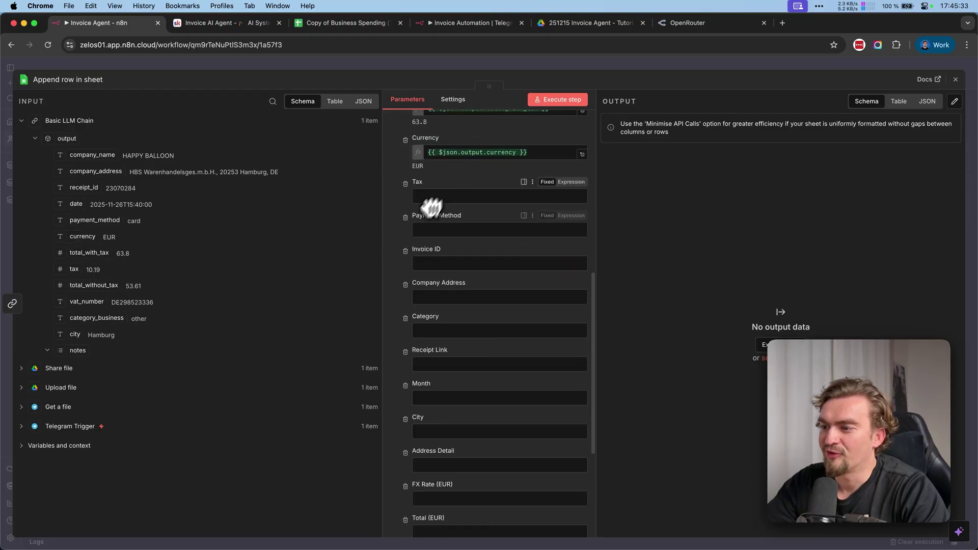
scroll(432, 207, down, 1)
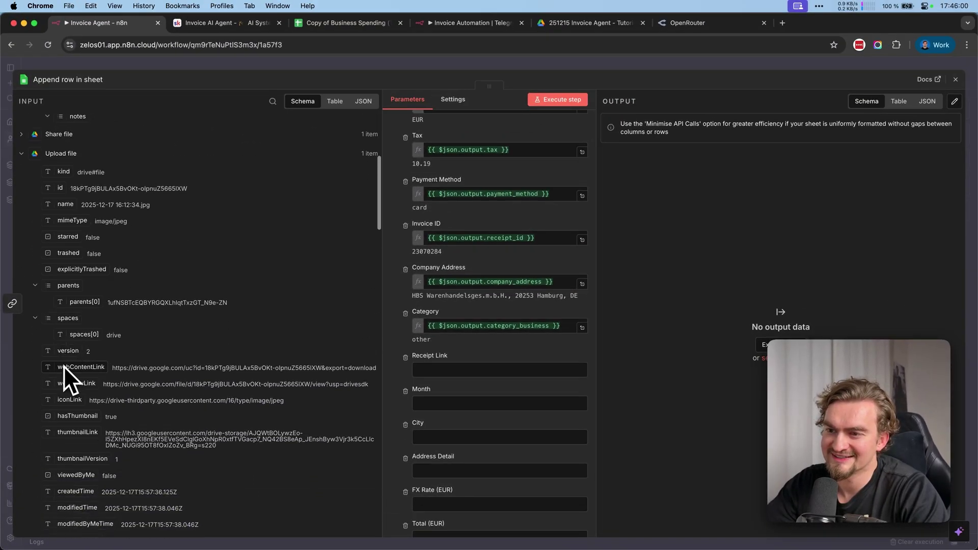
drag(64, 380, 463, 371)
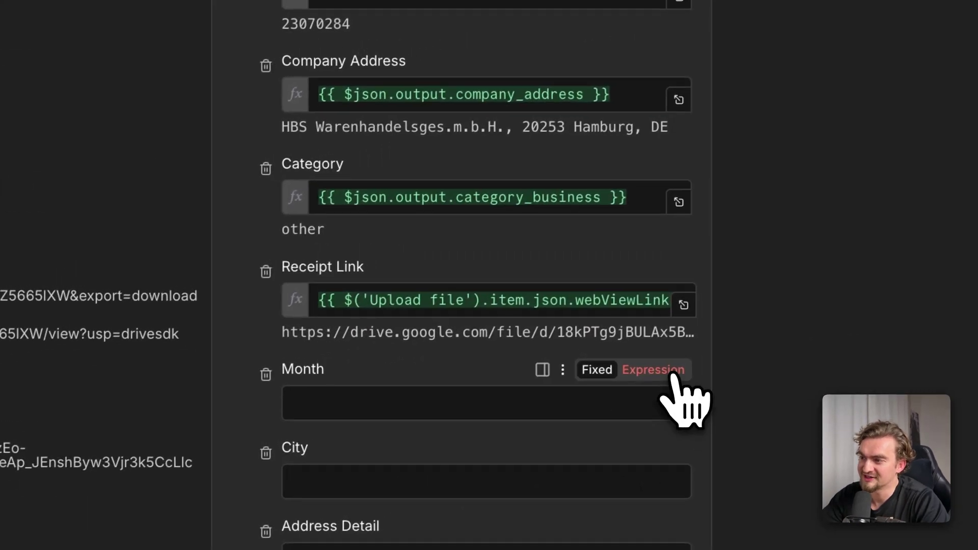
Set Month to the course's $now.format month formula expression.
click(571, 400)
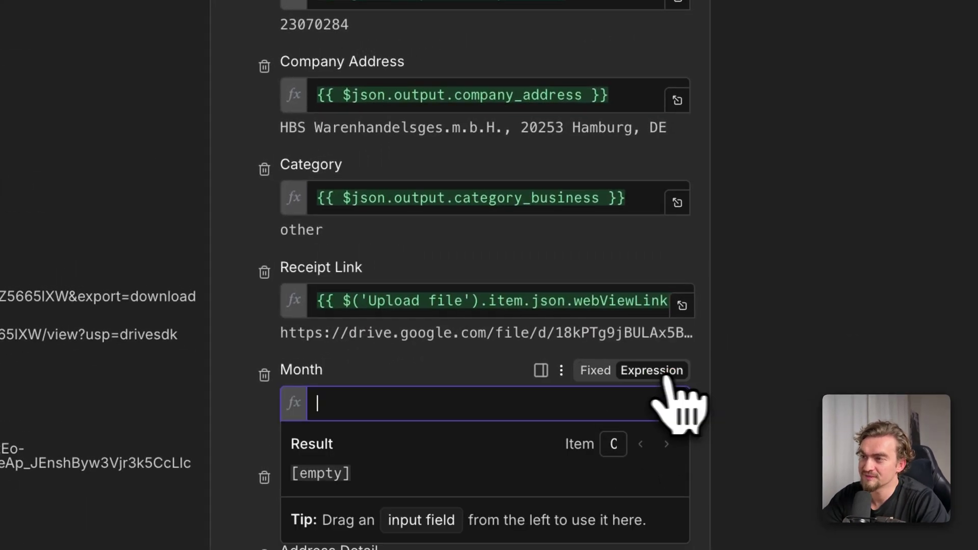
click(222, 23)
double_click(478, 407)
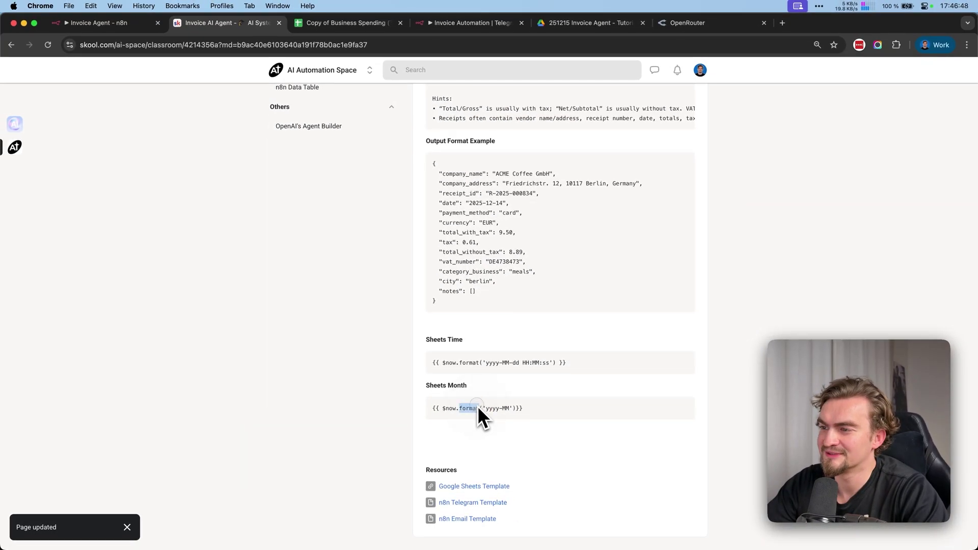
triple_click(477, 406)
click(97, 23)
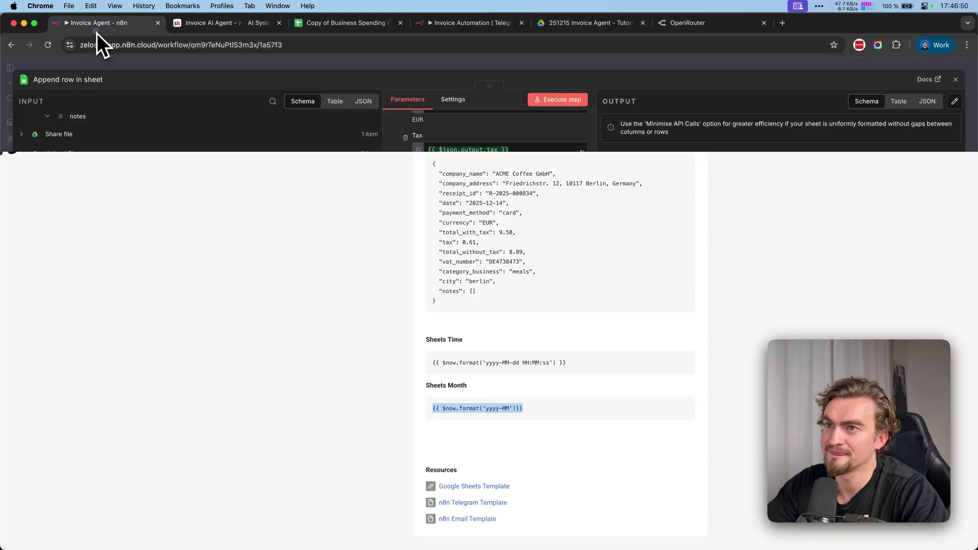
click(456, 399)
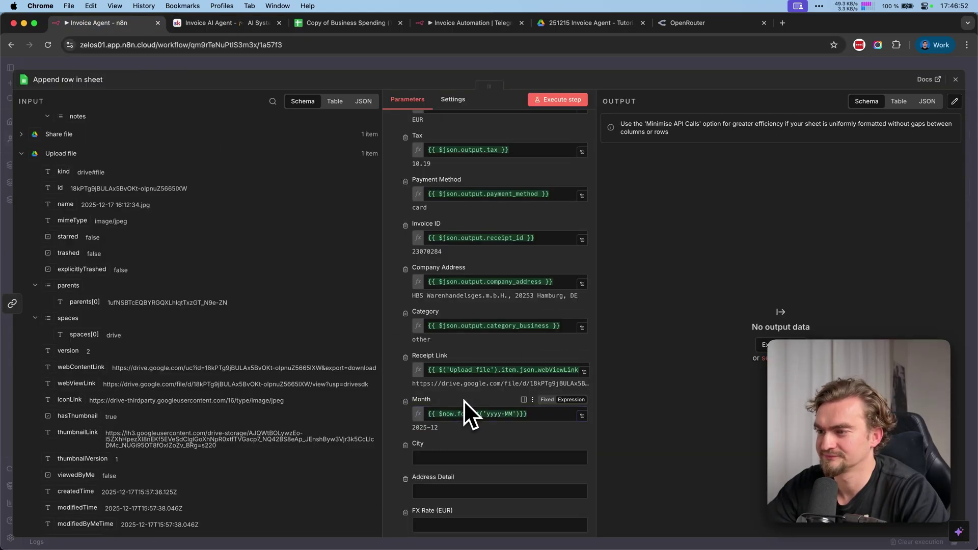
scroll(464, 401, down, 3)
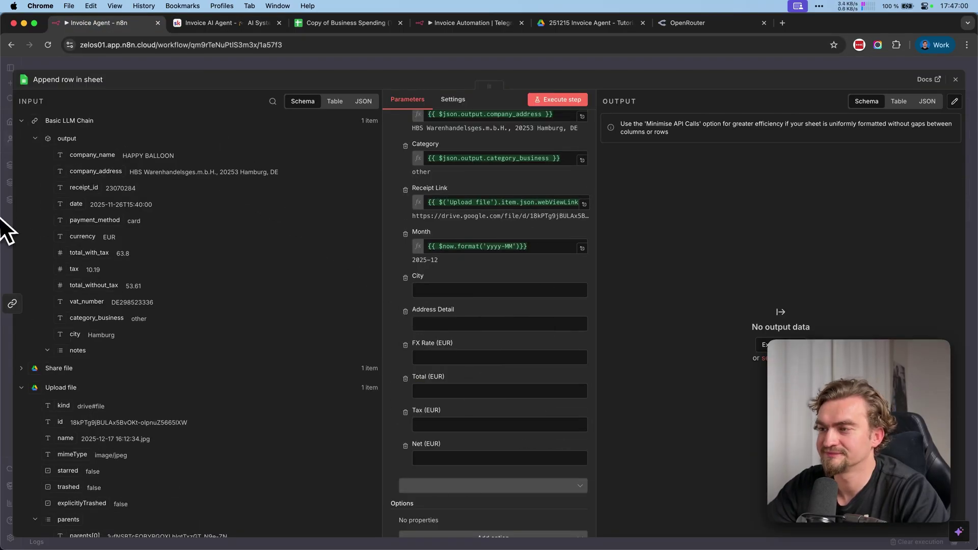
Map City and Address Detail, and remove the FX Rate and EUR columns.
drag(75, 335, 497, 291)
drag(96, 171, 497, 323)
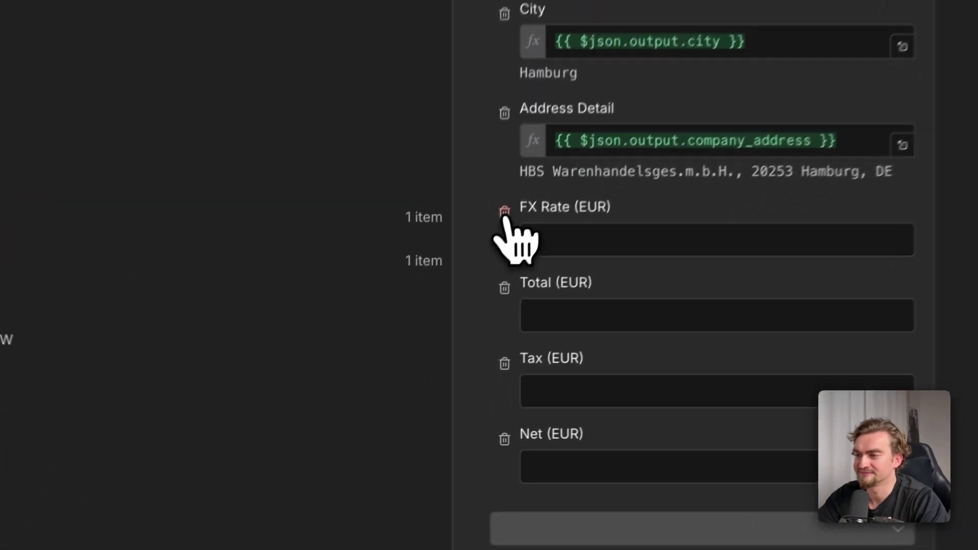
click(405, 365)
click(406, 366)
click(406, 366)
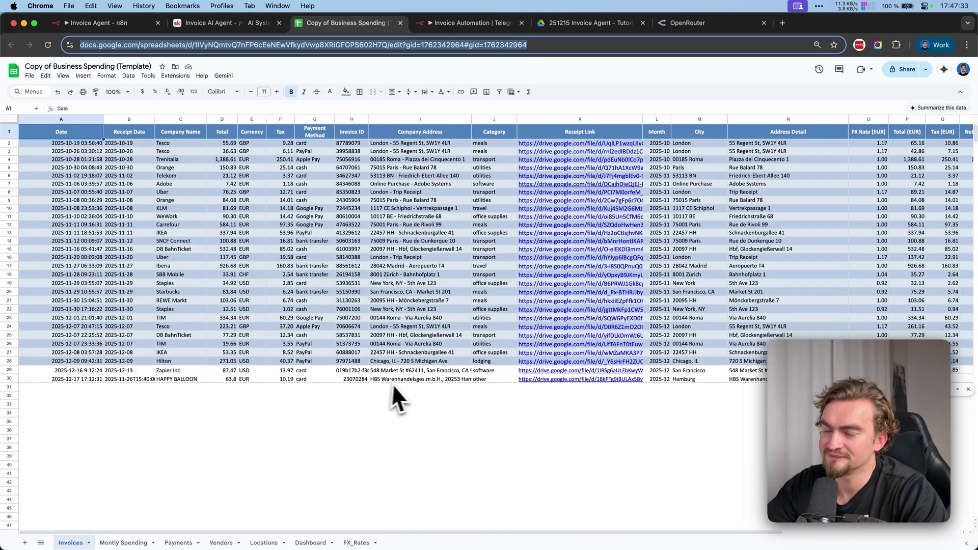
Fill the FX Rate, Total (EUR), Tax (EUR) and Net formulas into the HAPPY BALLOON row.
drag(98, 380, 278, 381)
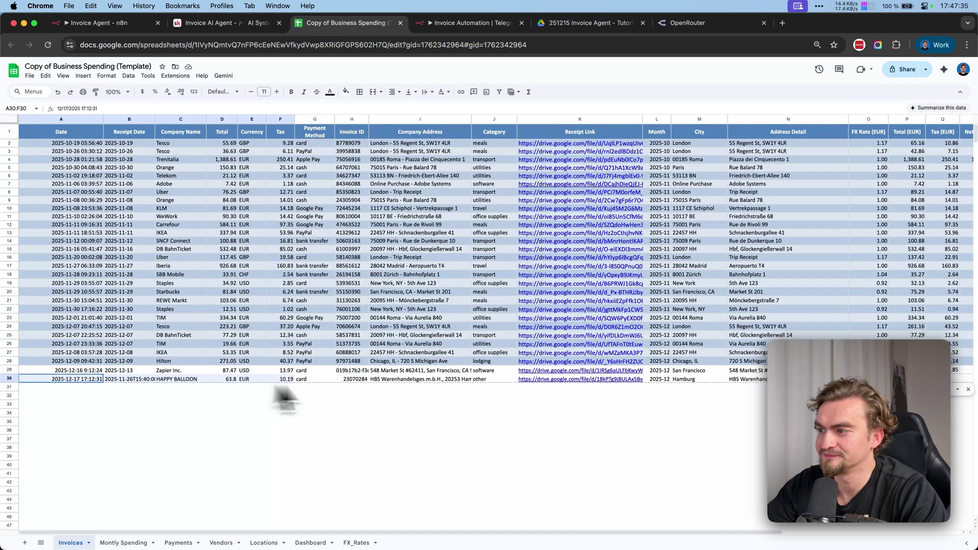
click(880, 372)
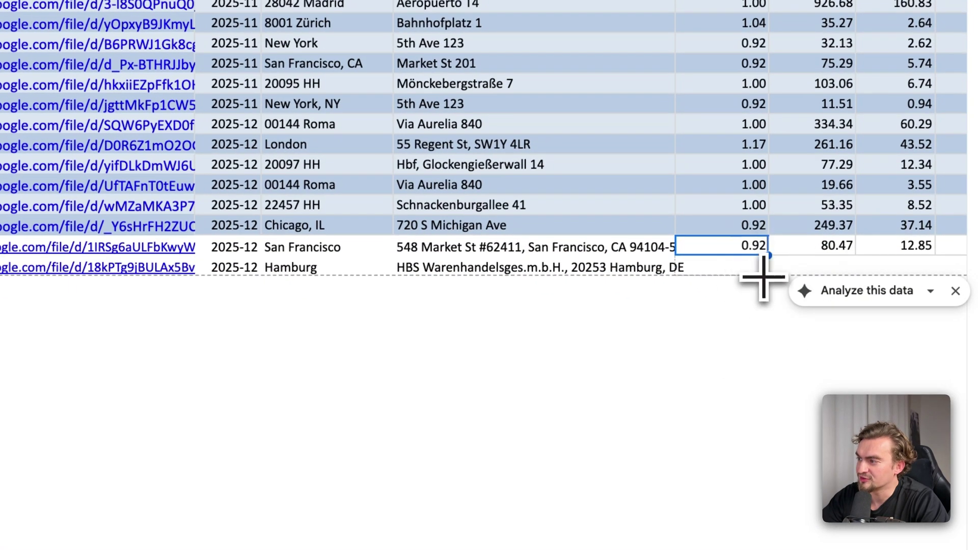
double_click(766, 257)
click(833, 246)
double_click(855, 255)
scroll(803, 252, right, 3)
click(803, 247)
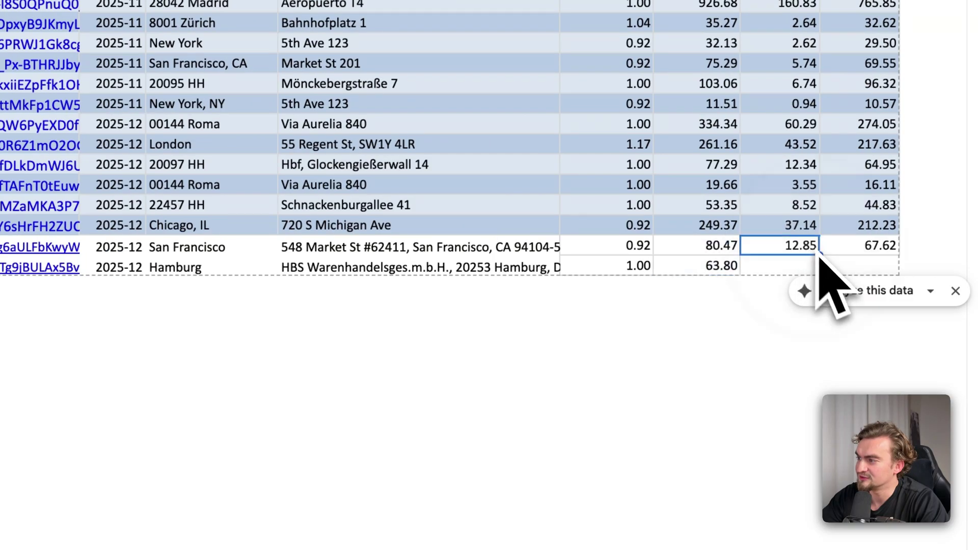
drag(821, 255, 884, 272)
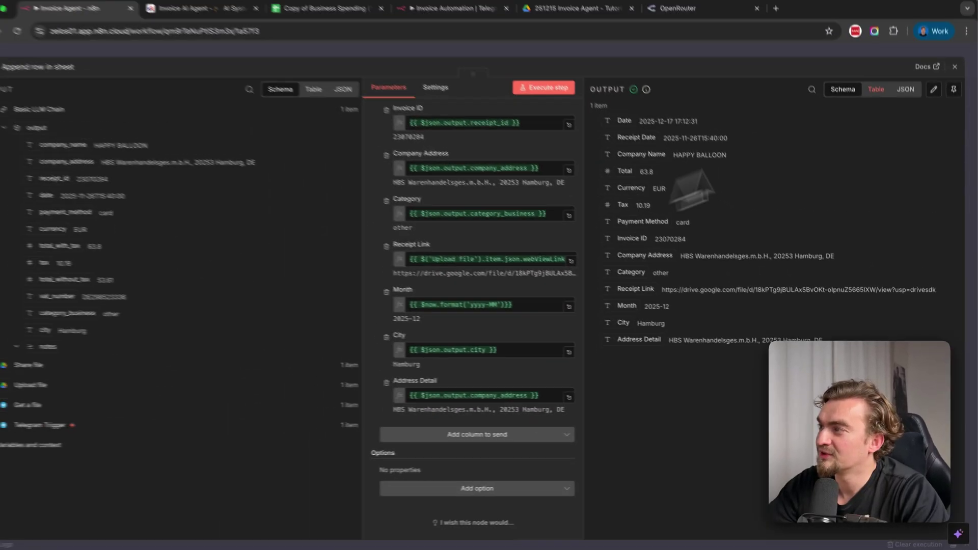
Save, then add a Telegram message step with Chat ID from the trigger's chat.id.
click(953, 84)
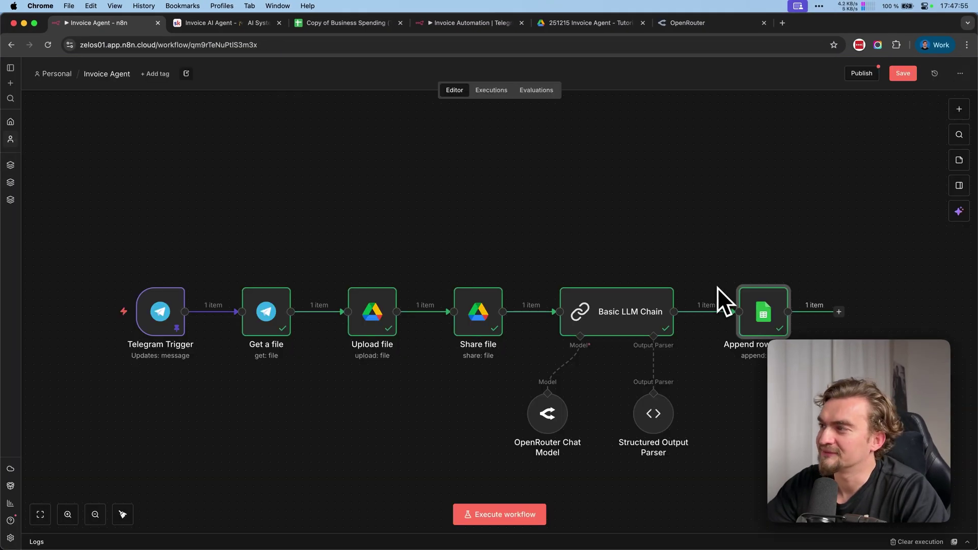
click(903, 73)
click(838, 311)
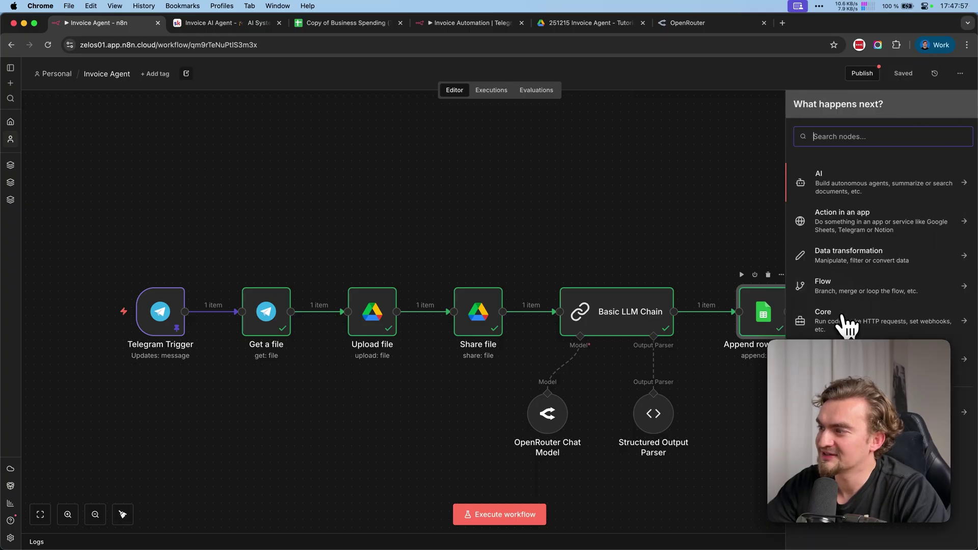
text(teleg)
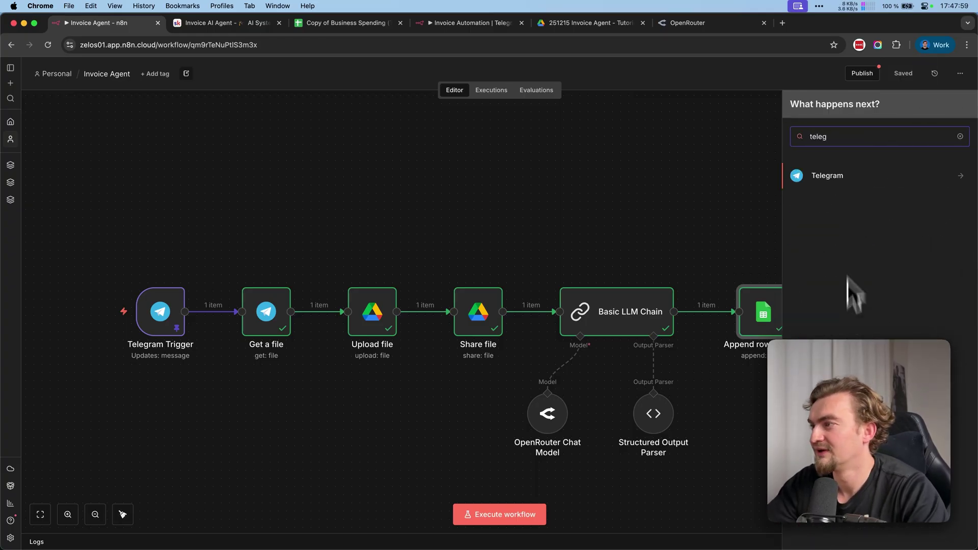
click(845, 177)
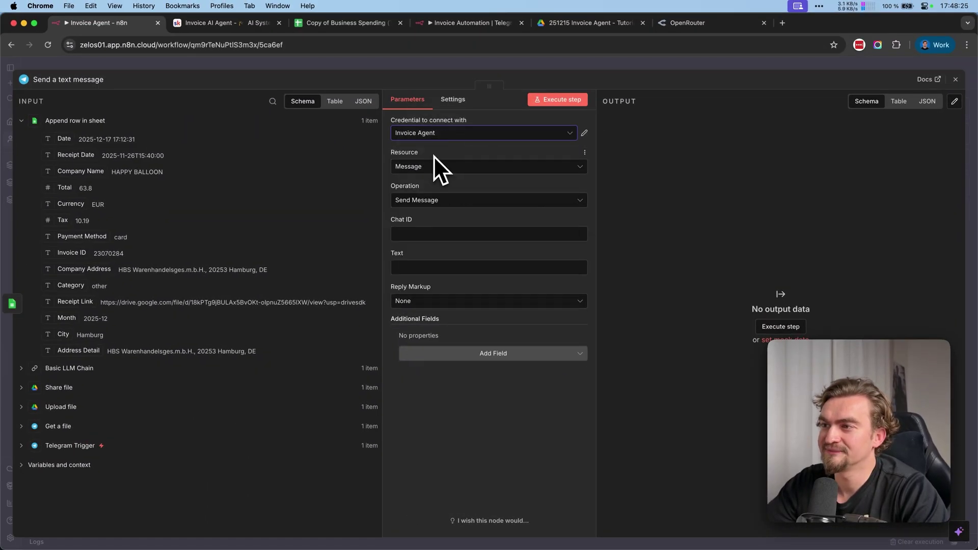
click(23, 448)
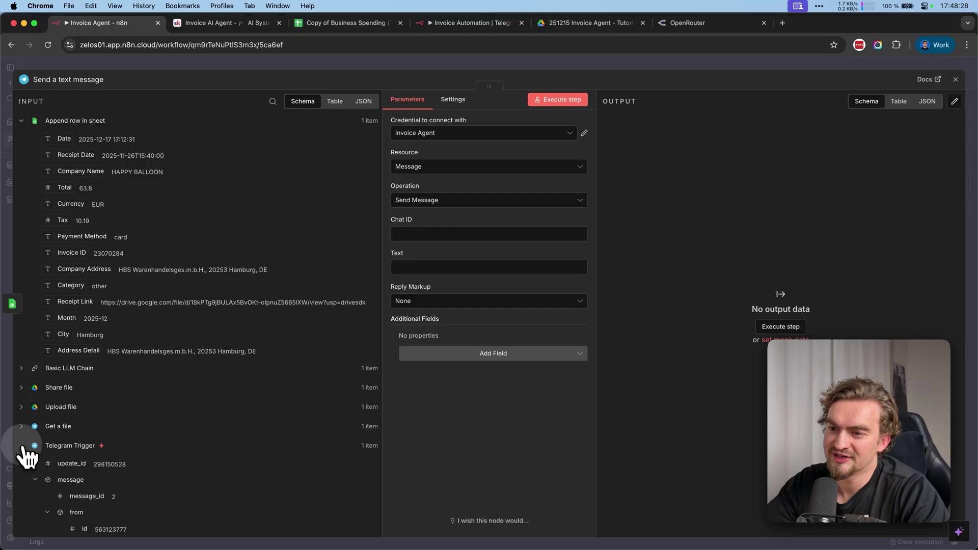
scroll(31, 428, down, 5)
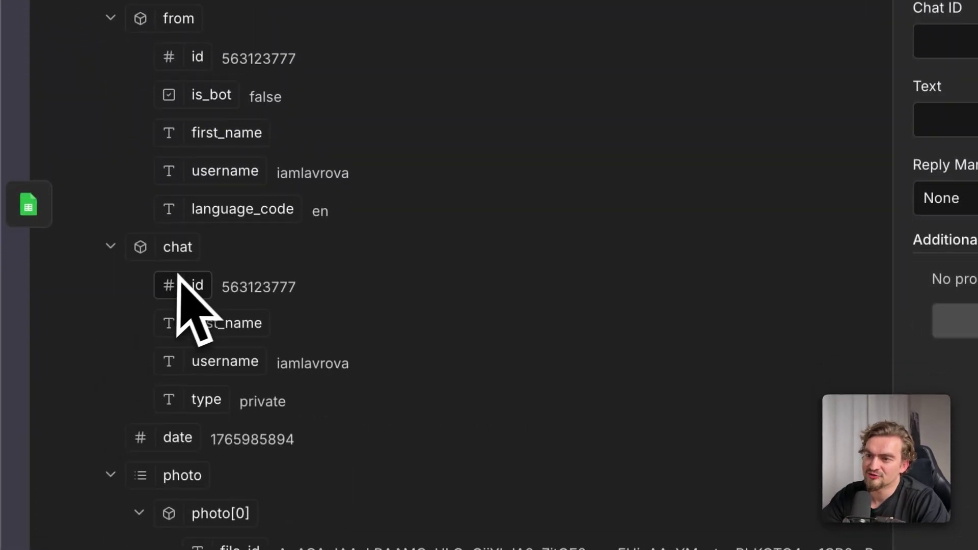
drag(191, 284, 751, 243)
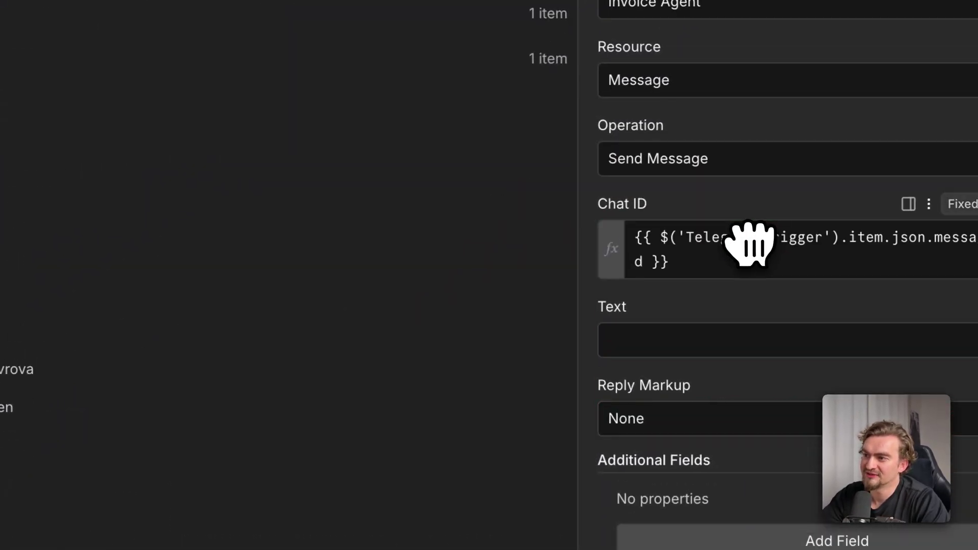
Set the message text expression to 'Invoice successfully added' plus Company Name.
click(696, 365)
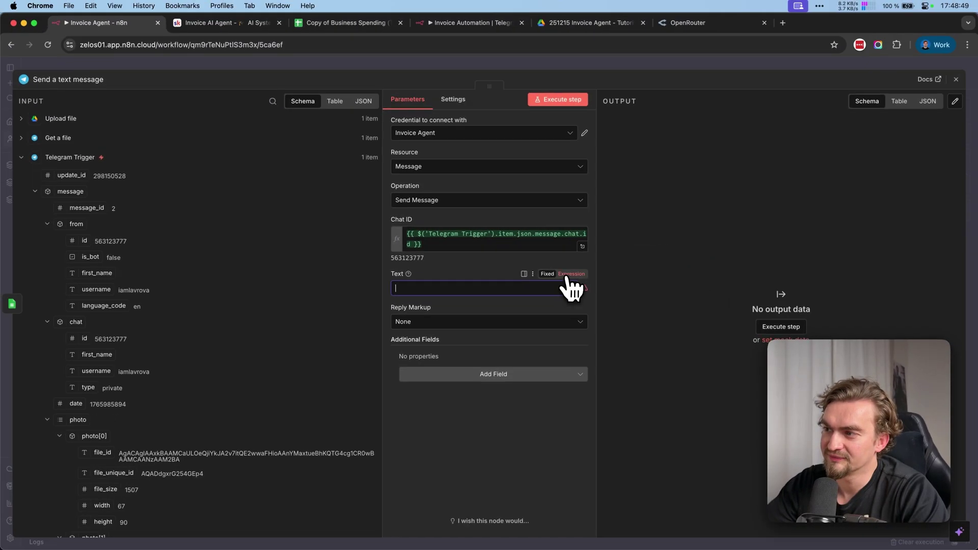
click(571, 273)
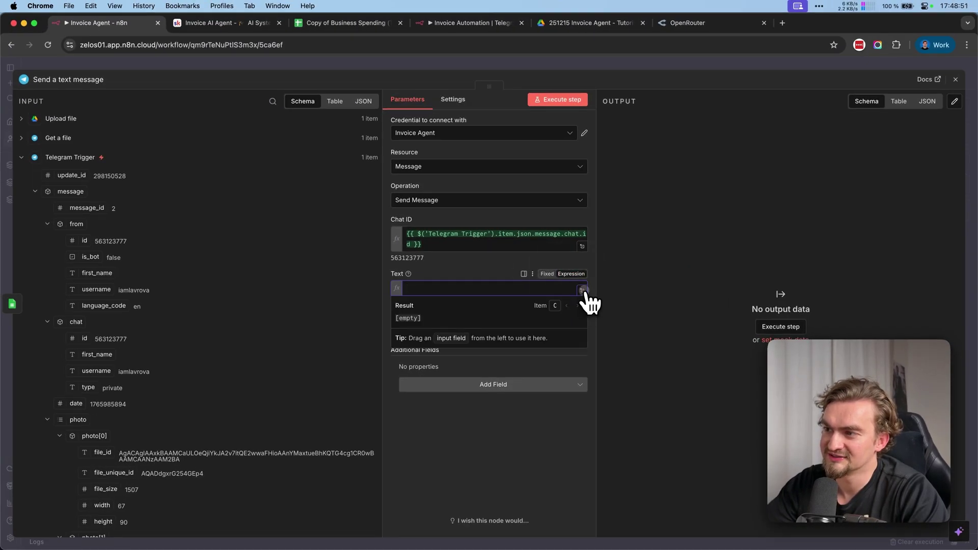
click(583, 290)
text(🔥 Invoice successfully added)
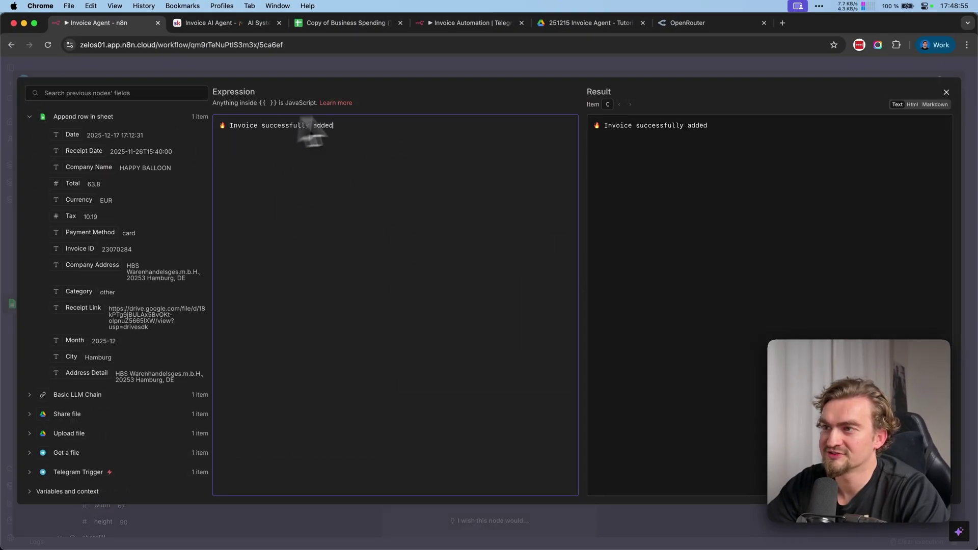
key(Return)
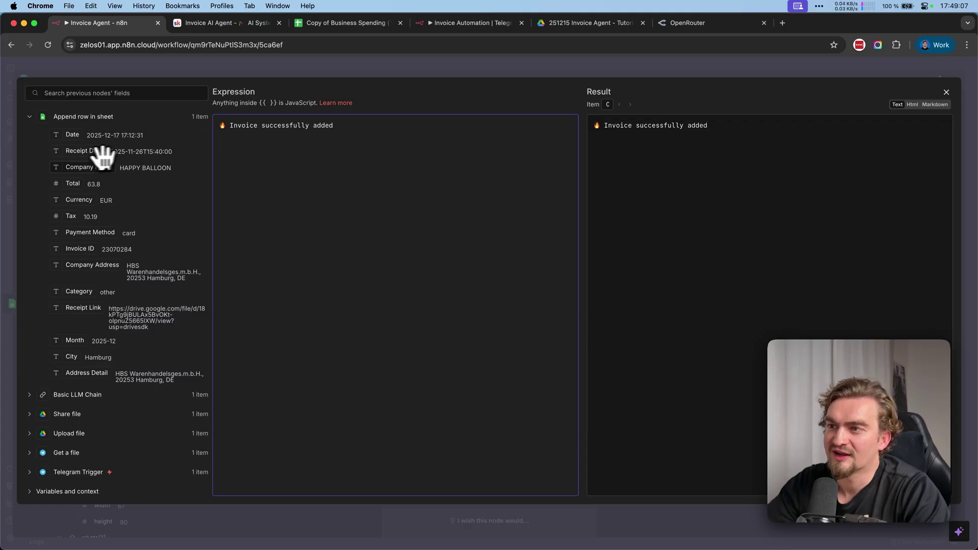
drag(92, 167, 252, 157)
click(581, 67)
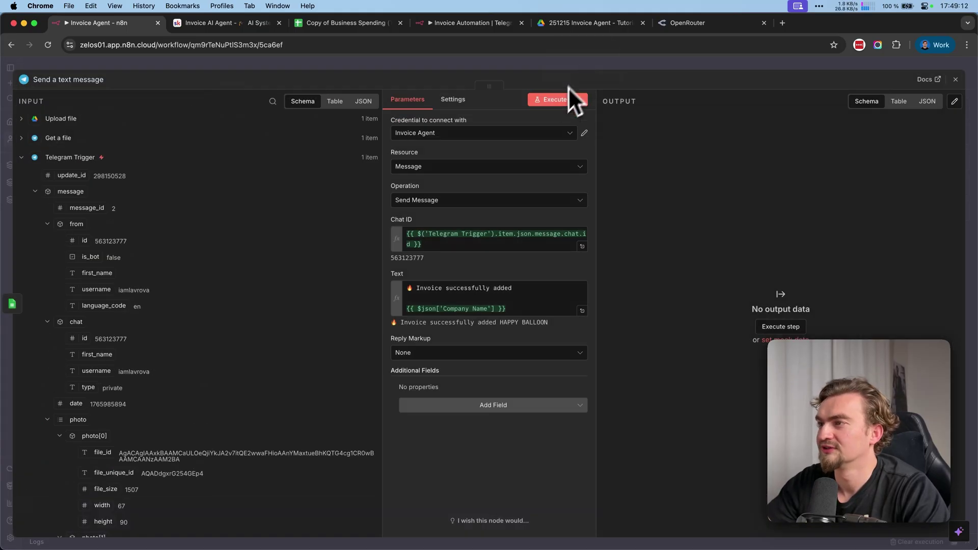
Test the Telegram confirmation step, save, and publish the Invoice Agent workflow.
click(558, 102)
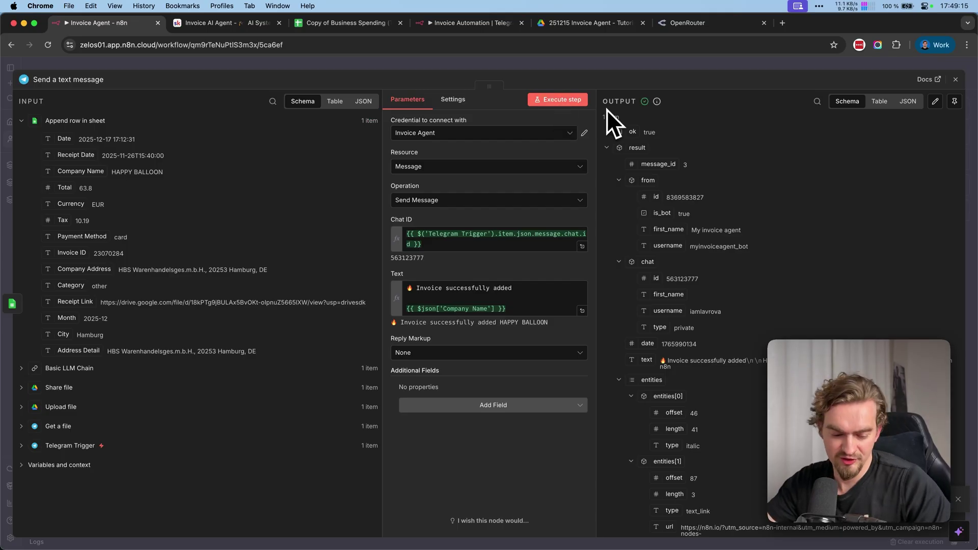
key(Escape)
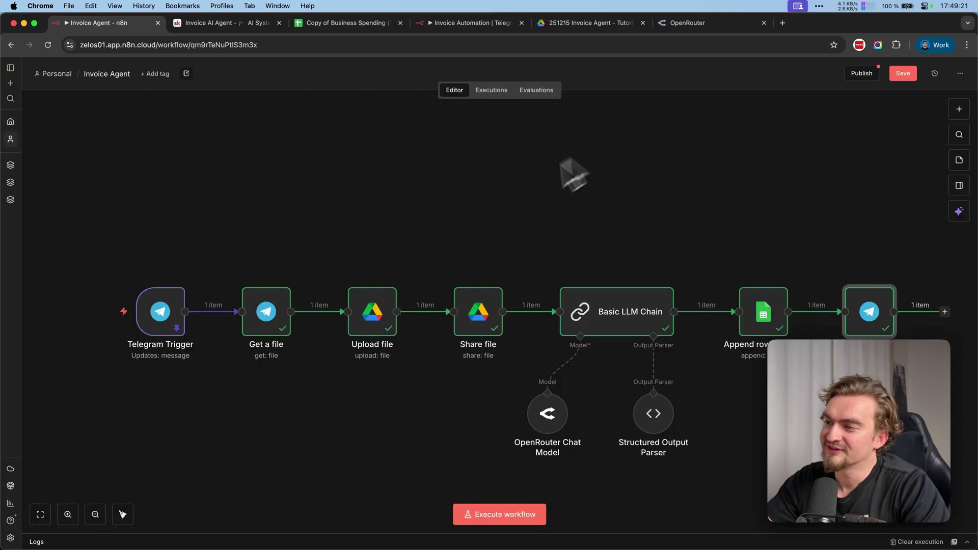
click(904, 74)
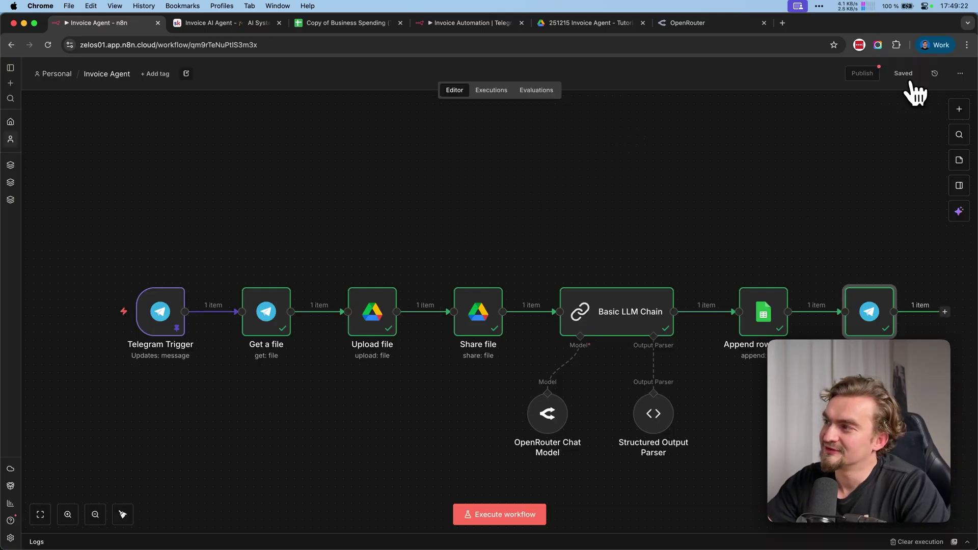
click(862, 73)
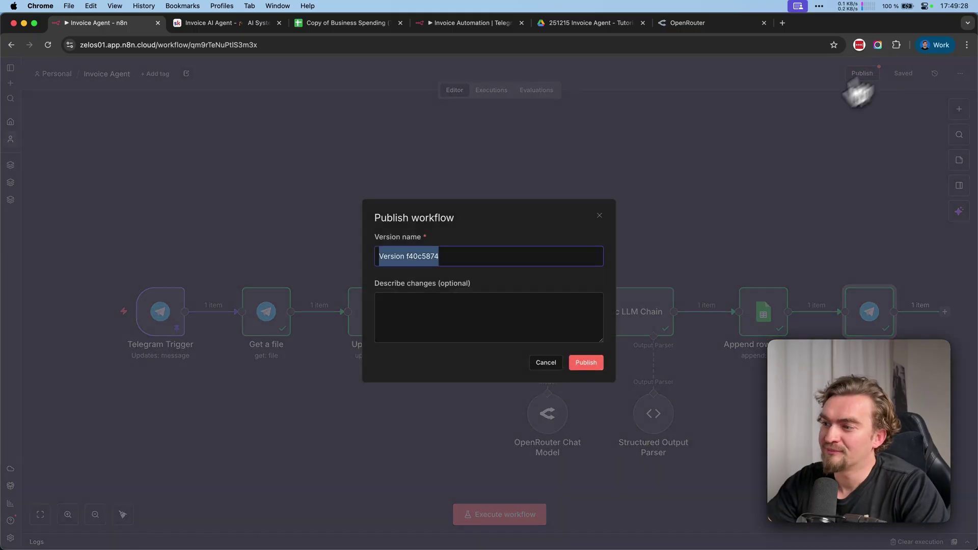
click(587, 365)
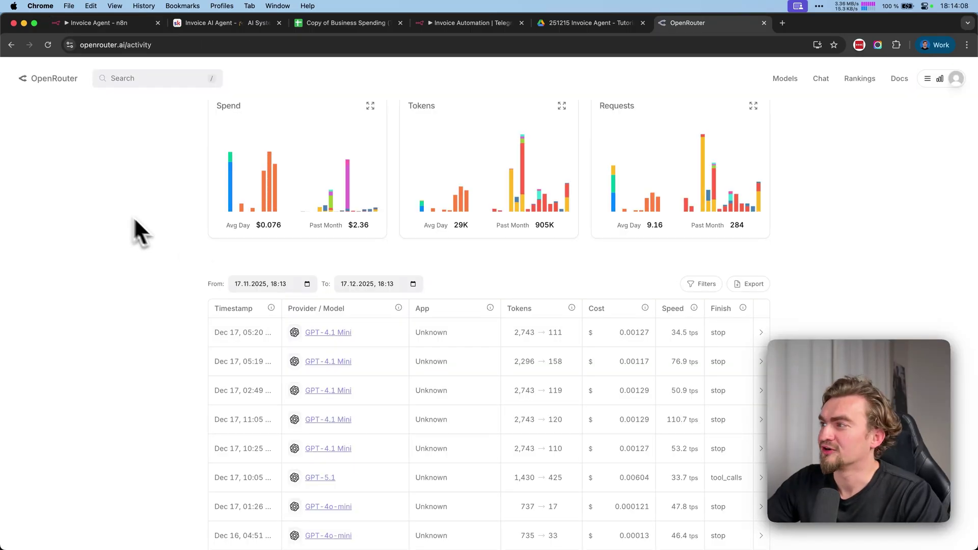
Review OpenRouter's Activity page with its $2.36 past-month spend, then return to the n8n workflow.
click(955, 79)
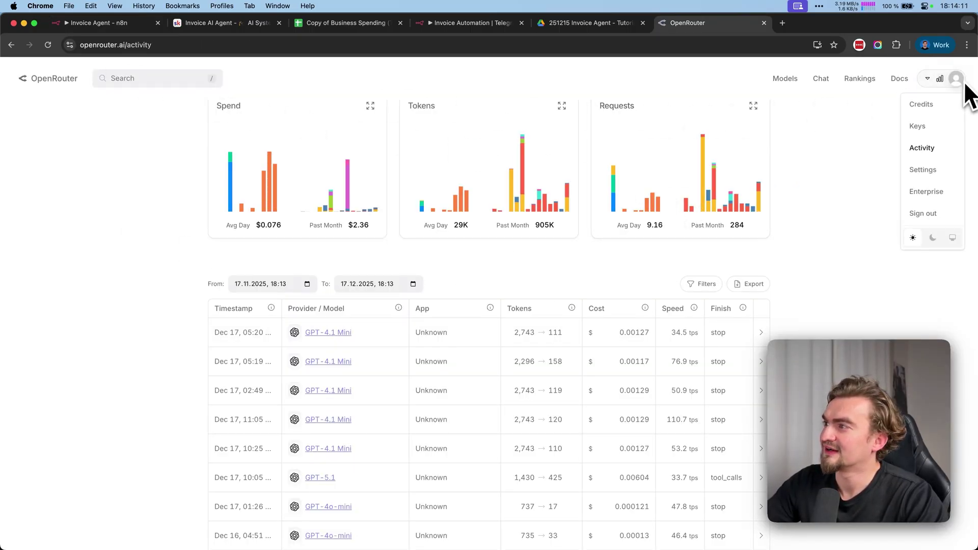
click(894, 154)
scroll(207, 259, down, 1)
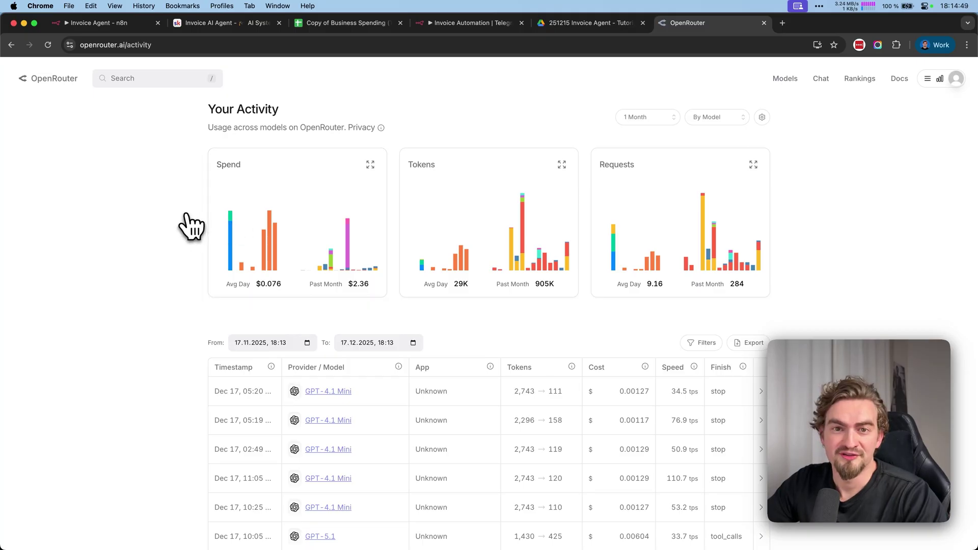
key(super+4)
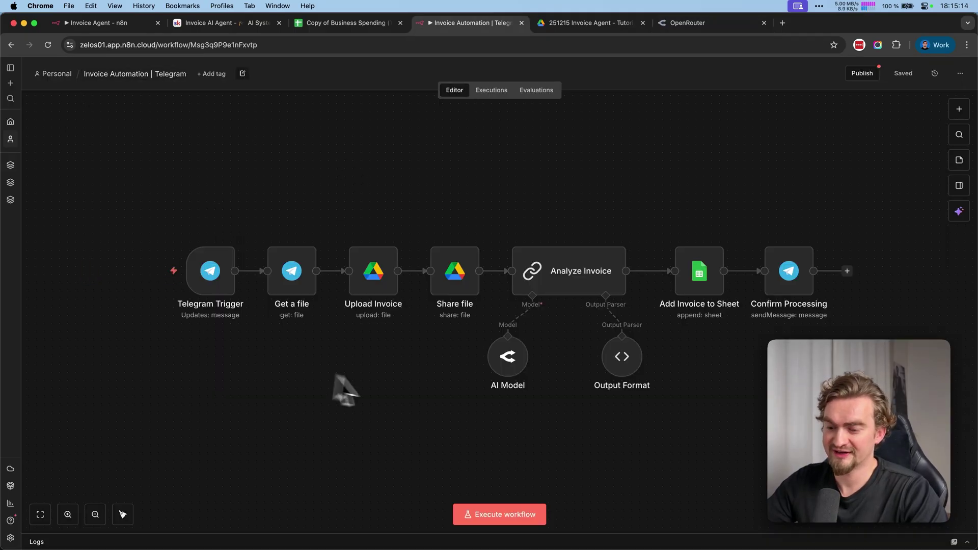
Box-select all seven nodes on the Invoice Automation | Telegram canvas.
drag(70, 456, 874, 207)
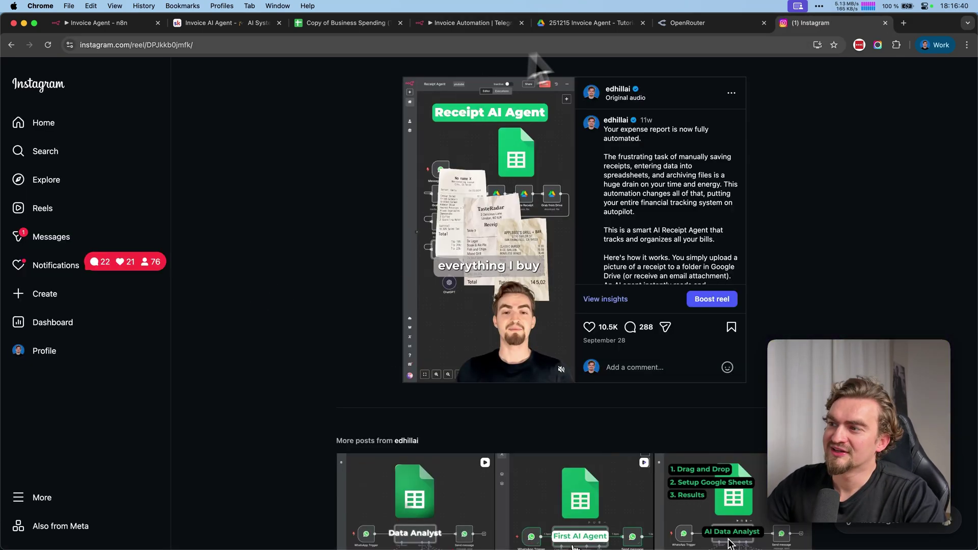
scroll(686, 177, down, 2)
scroll(686, 178, down, 5)
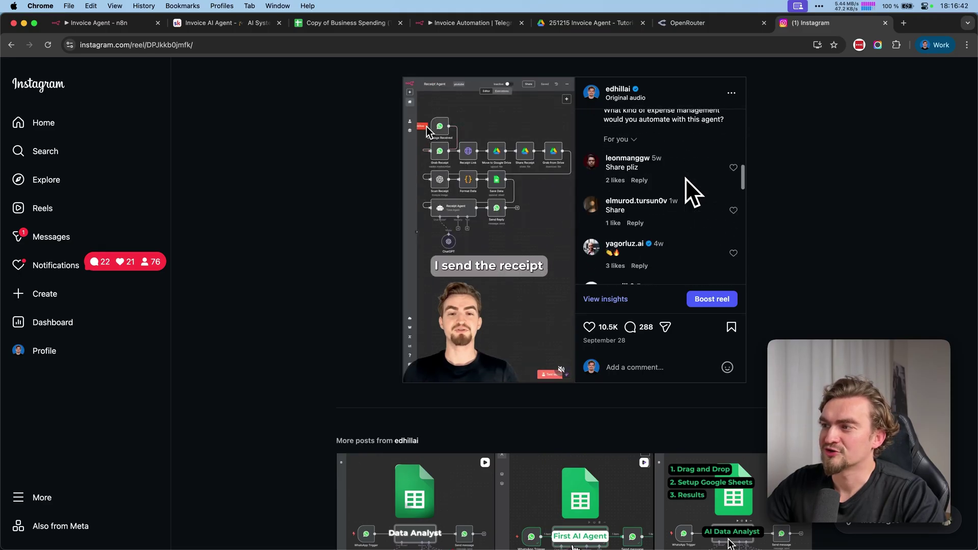
scroll(686, 177, down, 3)
scroll(685, 178, down, 3)
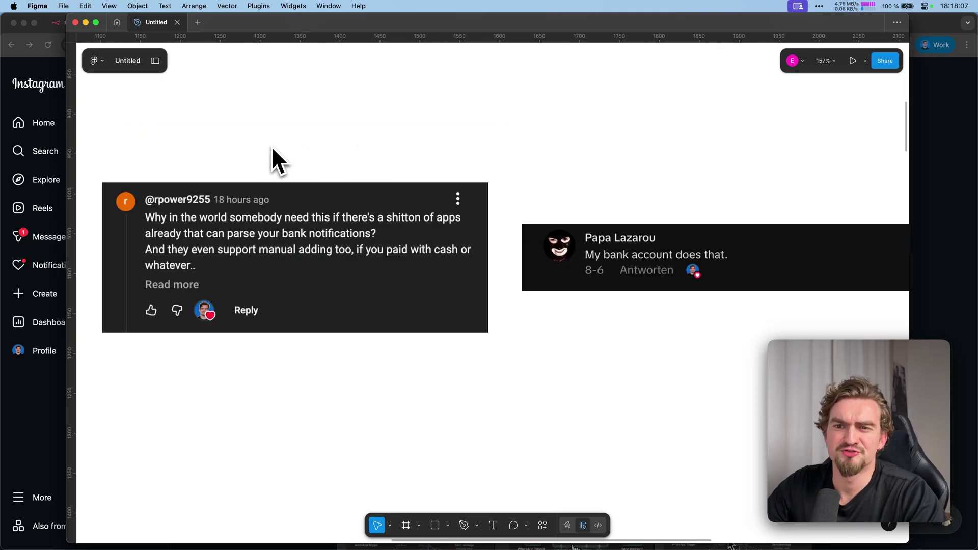
scroll(270, 145, up, 3)
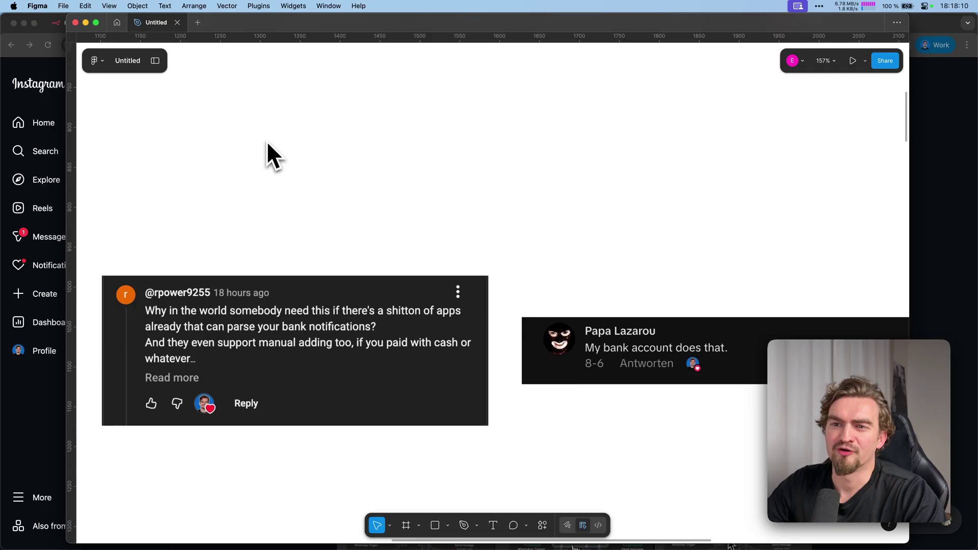
scroll(267, 143, down, 1)
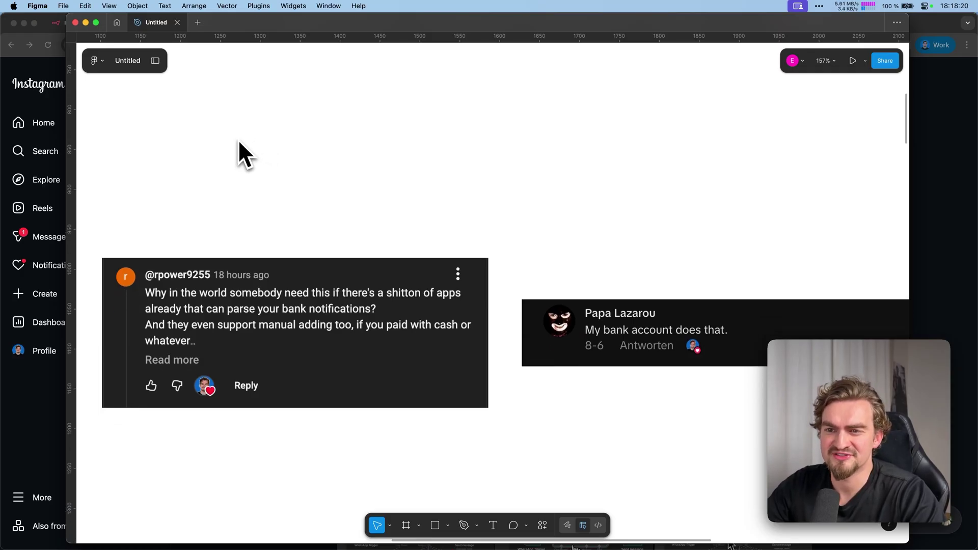
scroll(238, 139, down, 3)
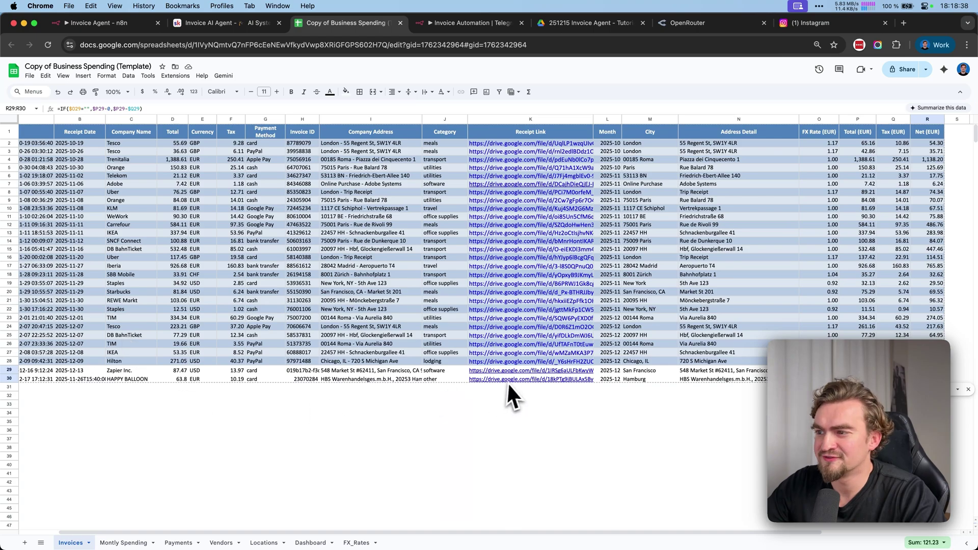
Open the Drive receipt image linked in cell K30 of the HAPPY BALLOON row.
click(509, 381)
click(514, 402)
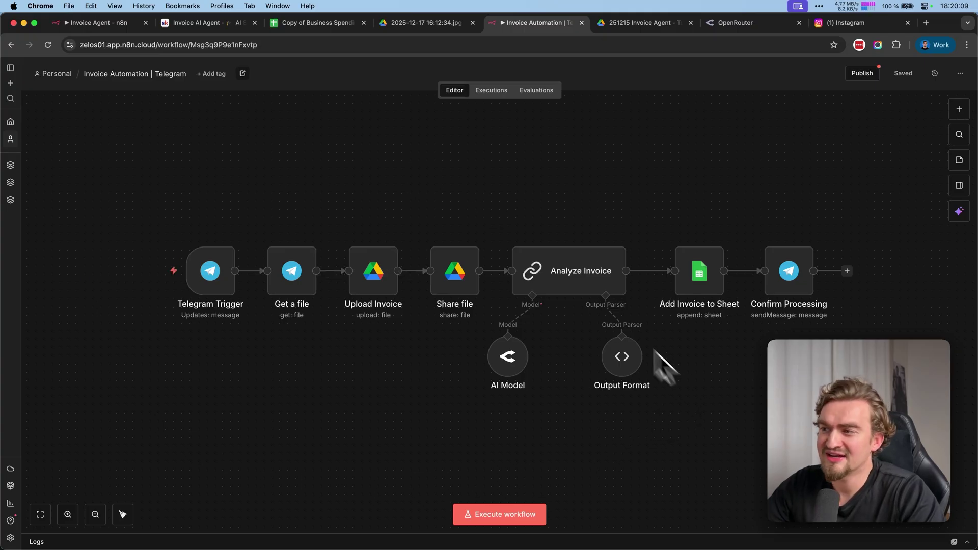
Show the Analyze Invoice step's full receipt-extraction prompt in the expression editor.
double_click(585, 288)
click(530, 284)
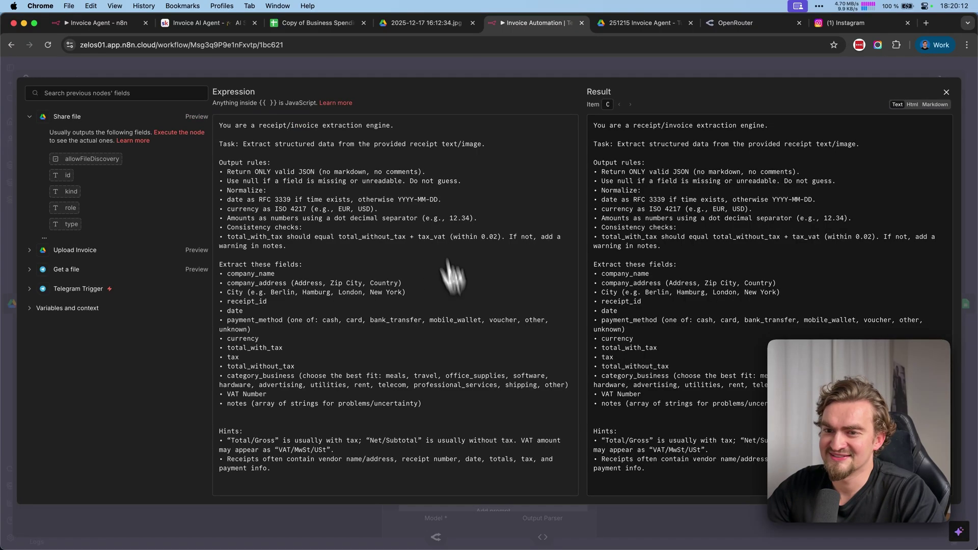